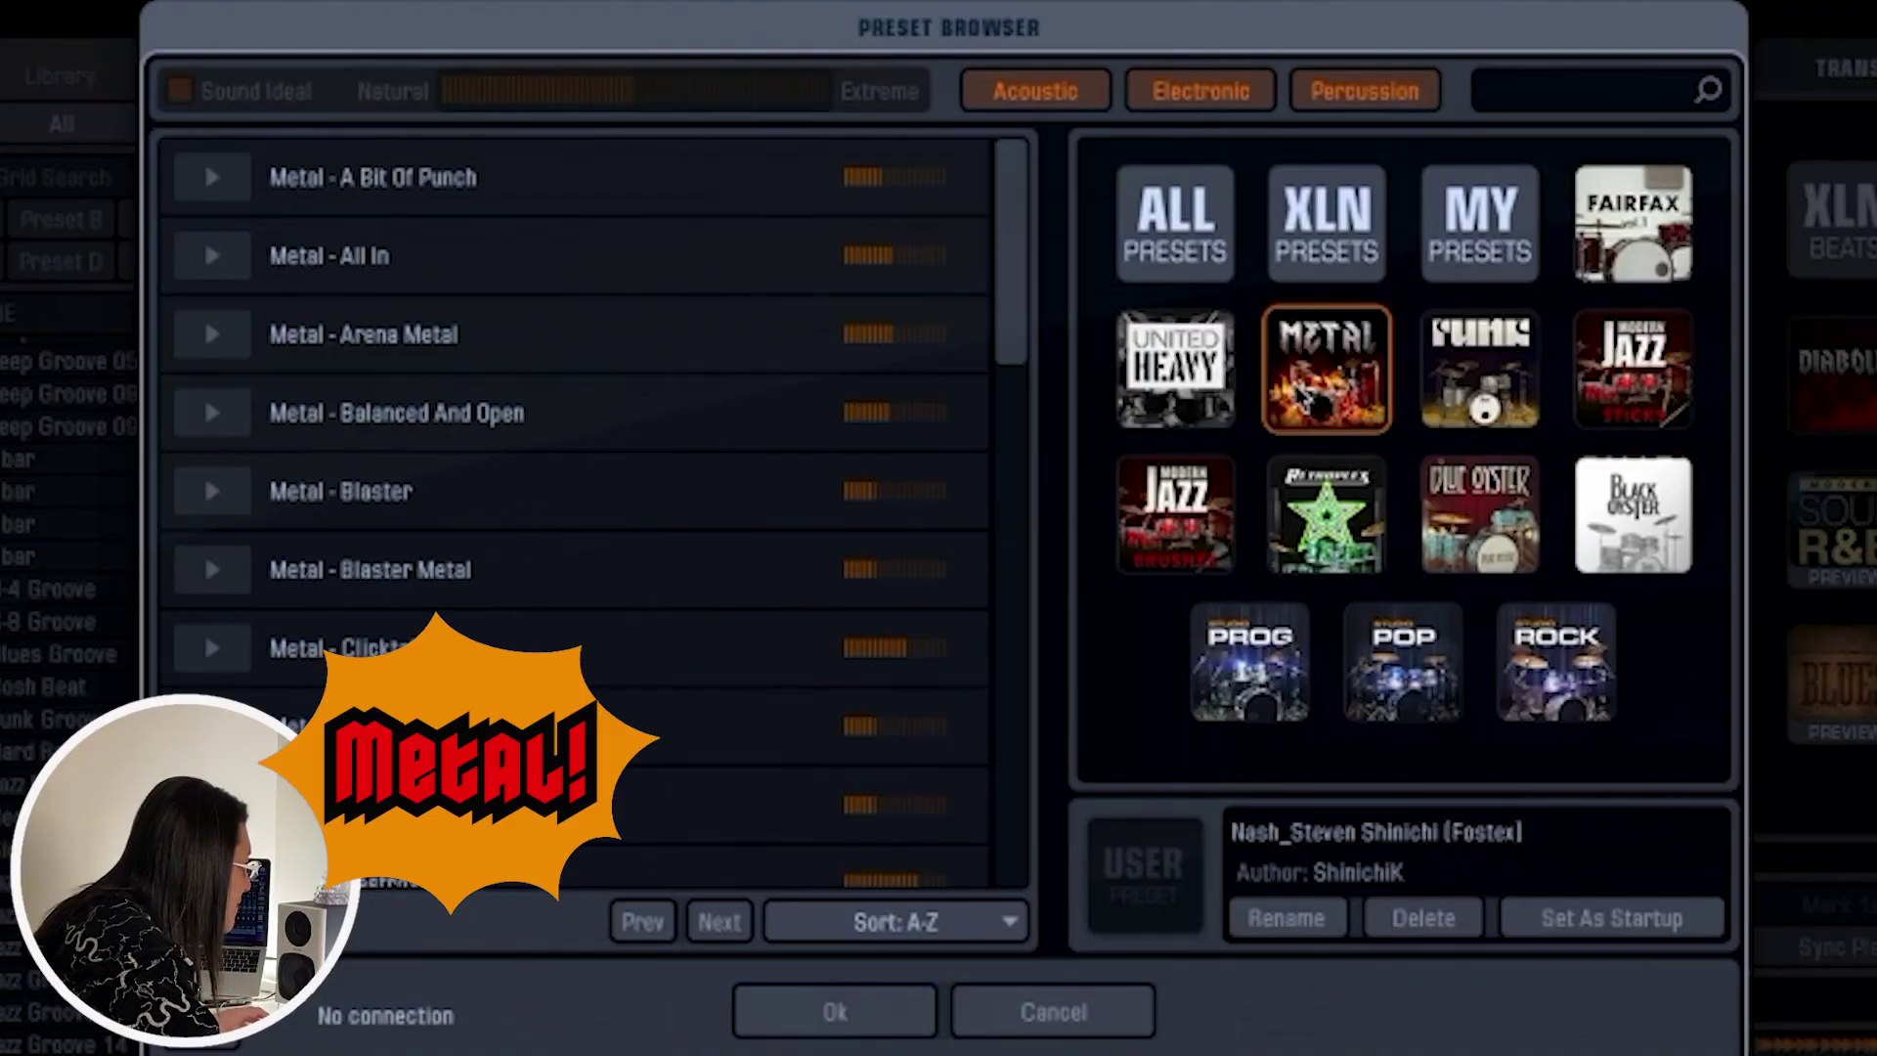
Check the United Heavy drum presets, return to the Metal pack and browse its preset list
{"action": "left_click", "coordinate": [1303, 387]}
{"action": "left_click", "coordinate": [1181, 377]}
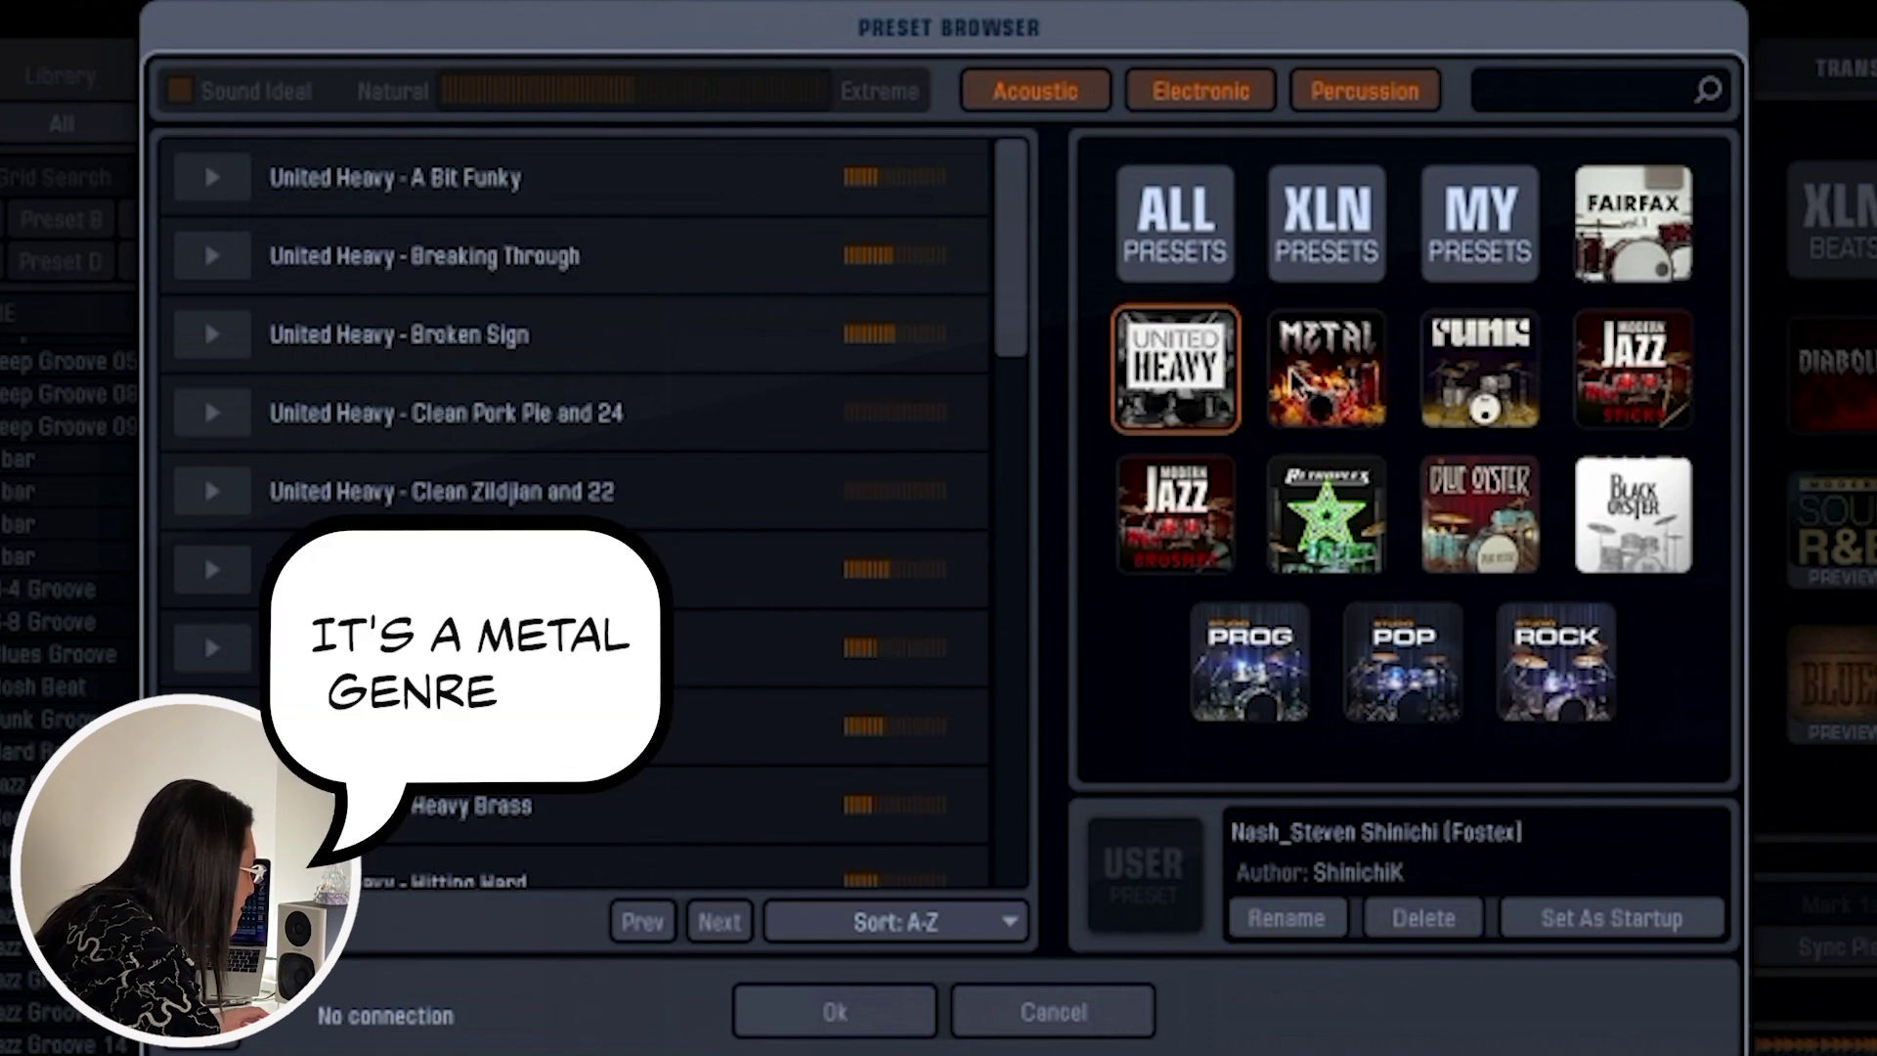
{"action": "left_click", "coordinate": [1326, 369]}
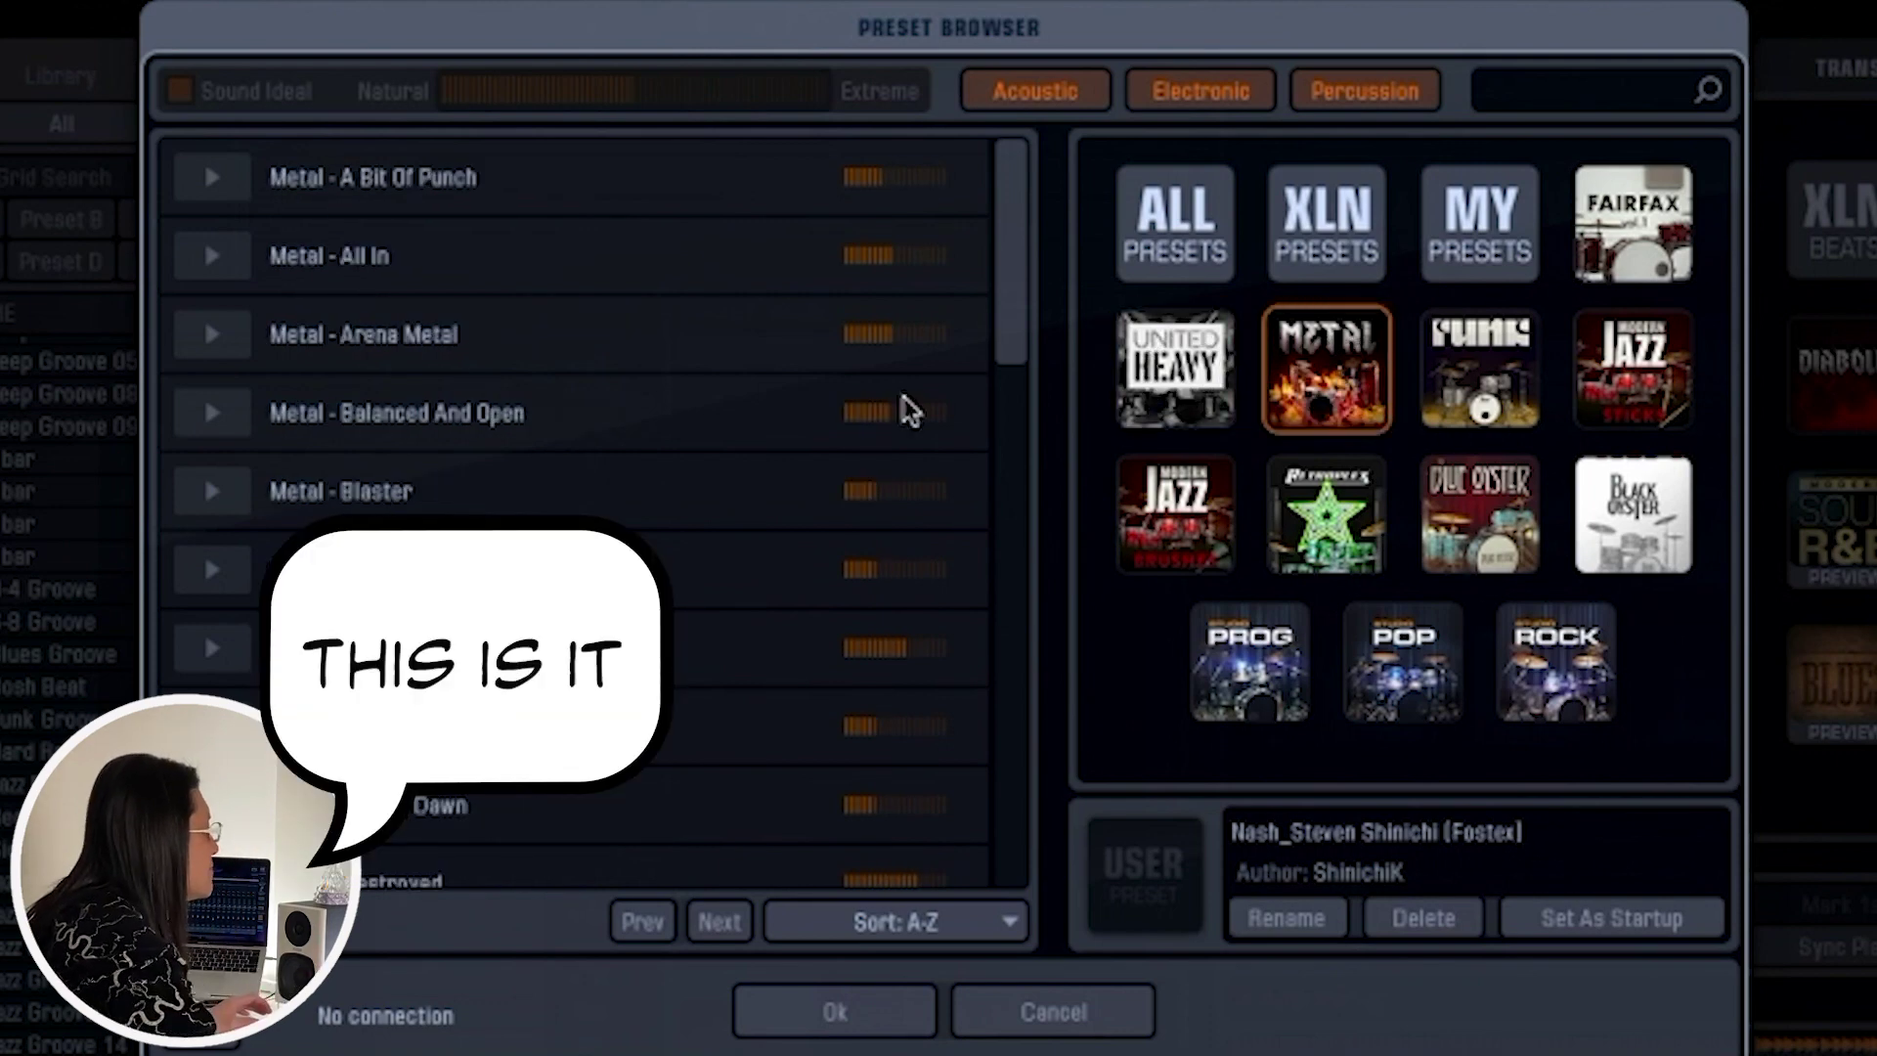
{"action": "scroll", "coordinate": [502, 536], "scroll_direction": "down", "scroll_amount": 3}
{"action": "scroll", "coordinate": [473, 665], "scroll_direction": "down", "scroll_amount": 3}
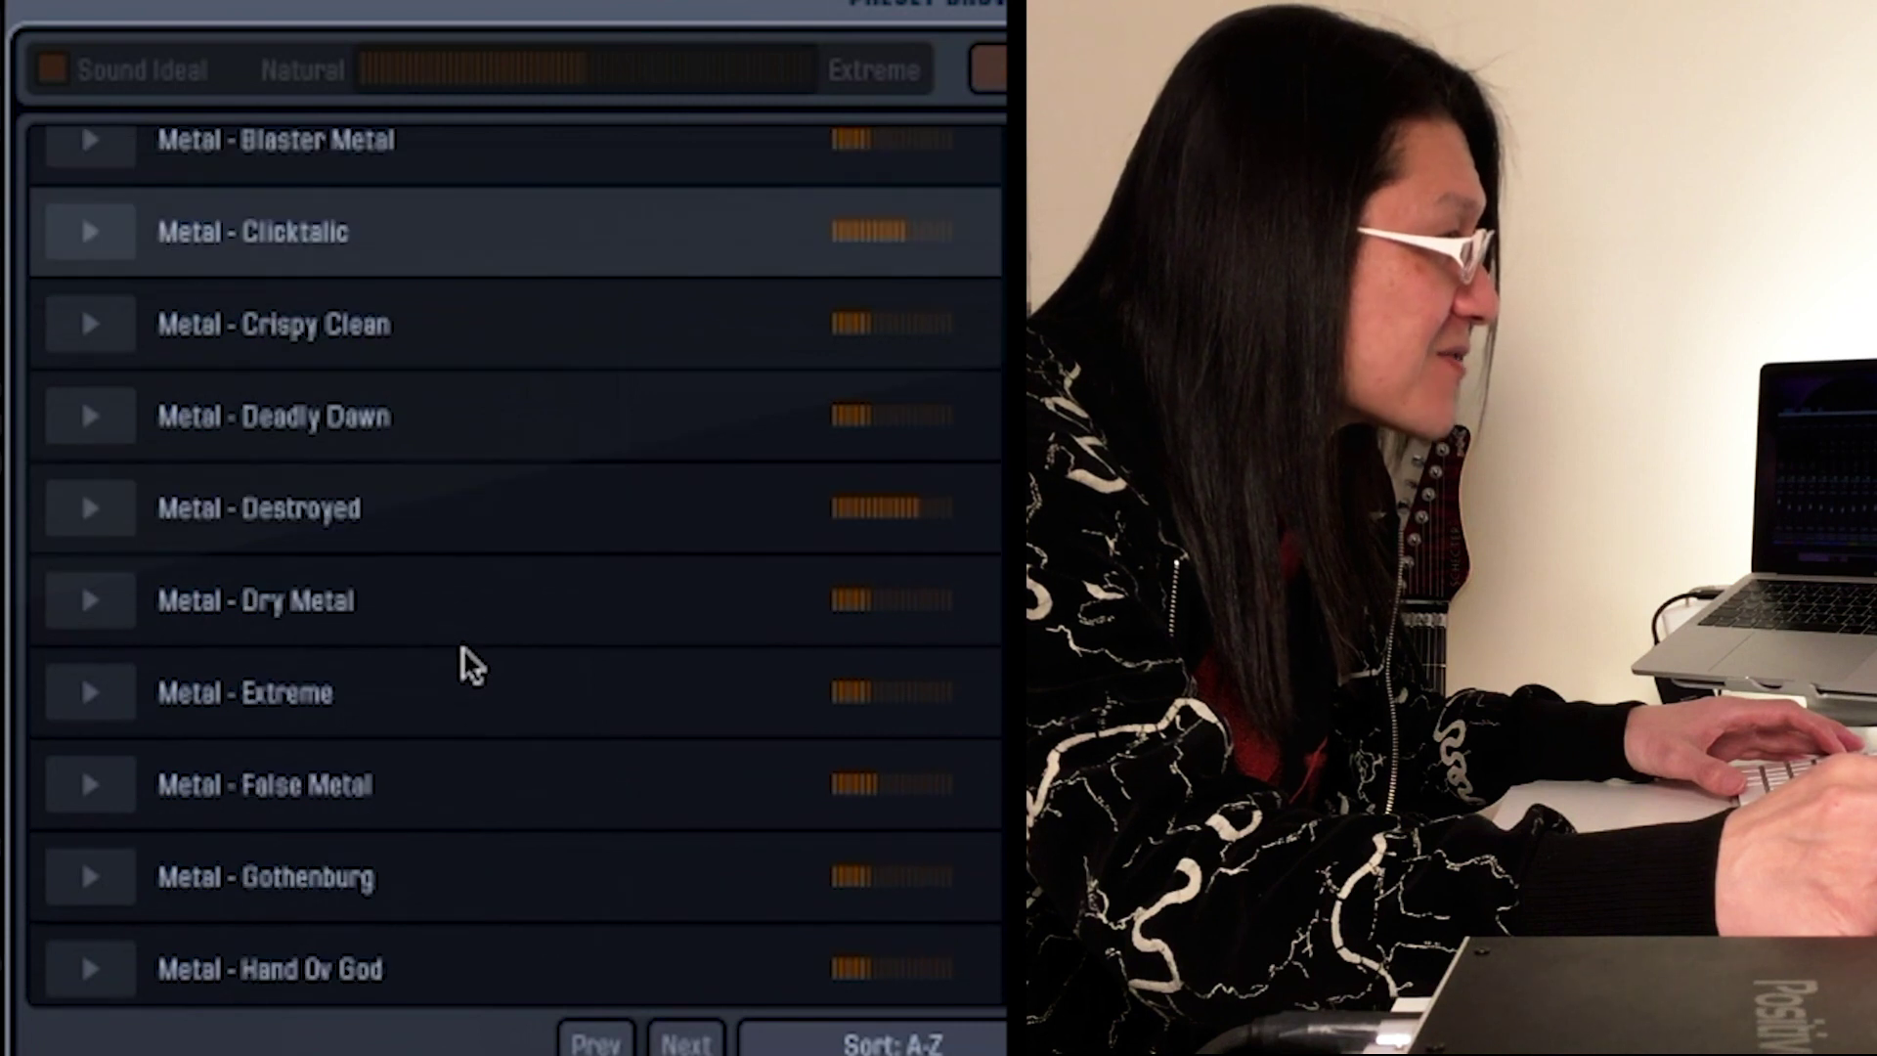
Try the Metal drum presets Dry Metal, Shredder and Unfaithful Devil, and select Room Overdrive
{"action": "left_click", "coordinate": [467, 635]}
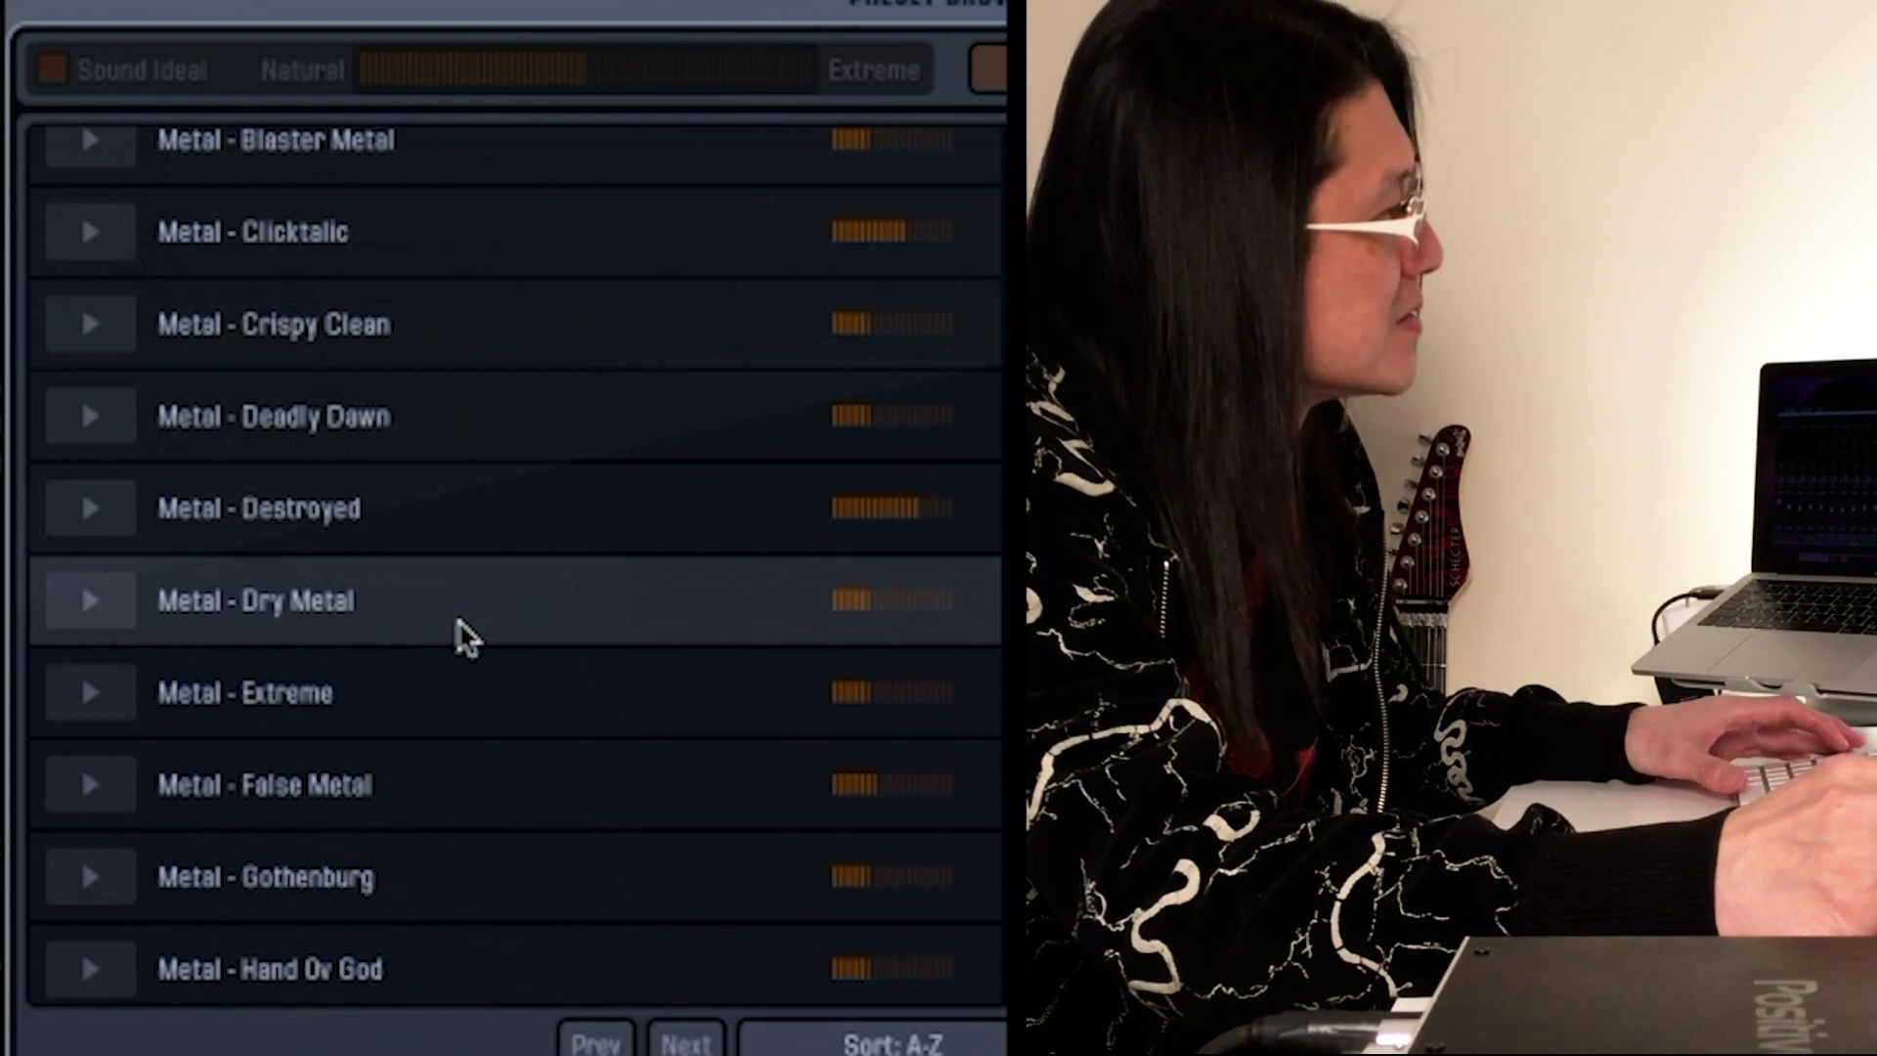
{"action": "scroll", "coordinate": [464, 636], "scroll_direction": "down", "scroll_amount": 6}
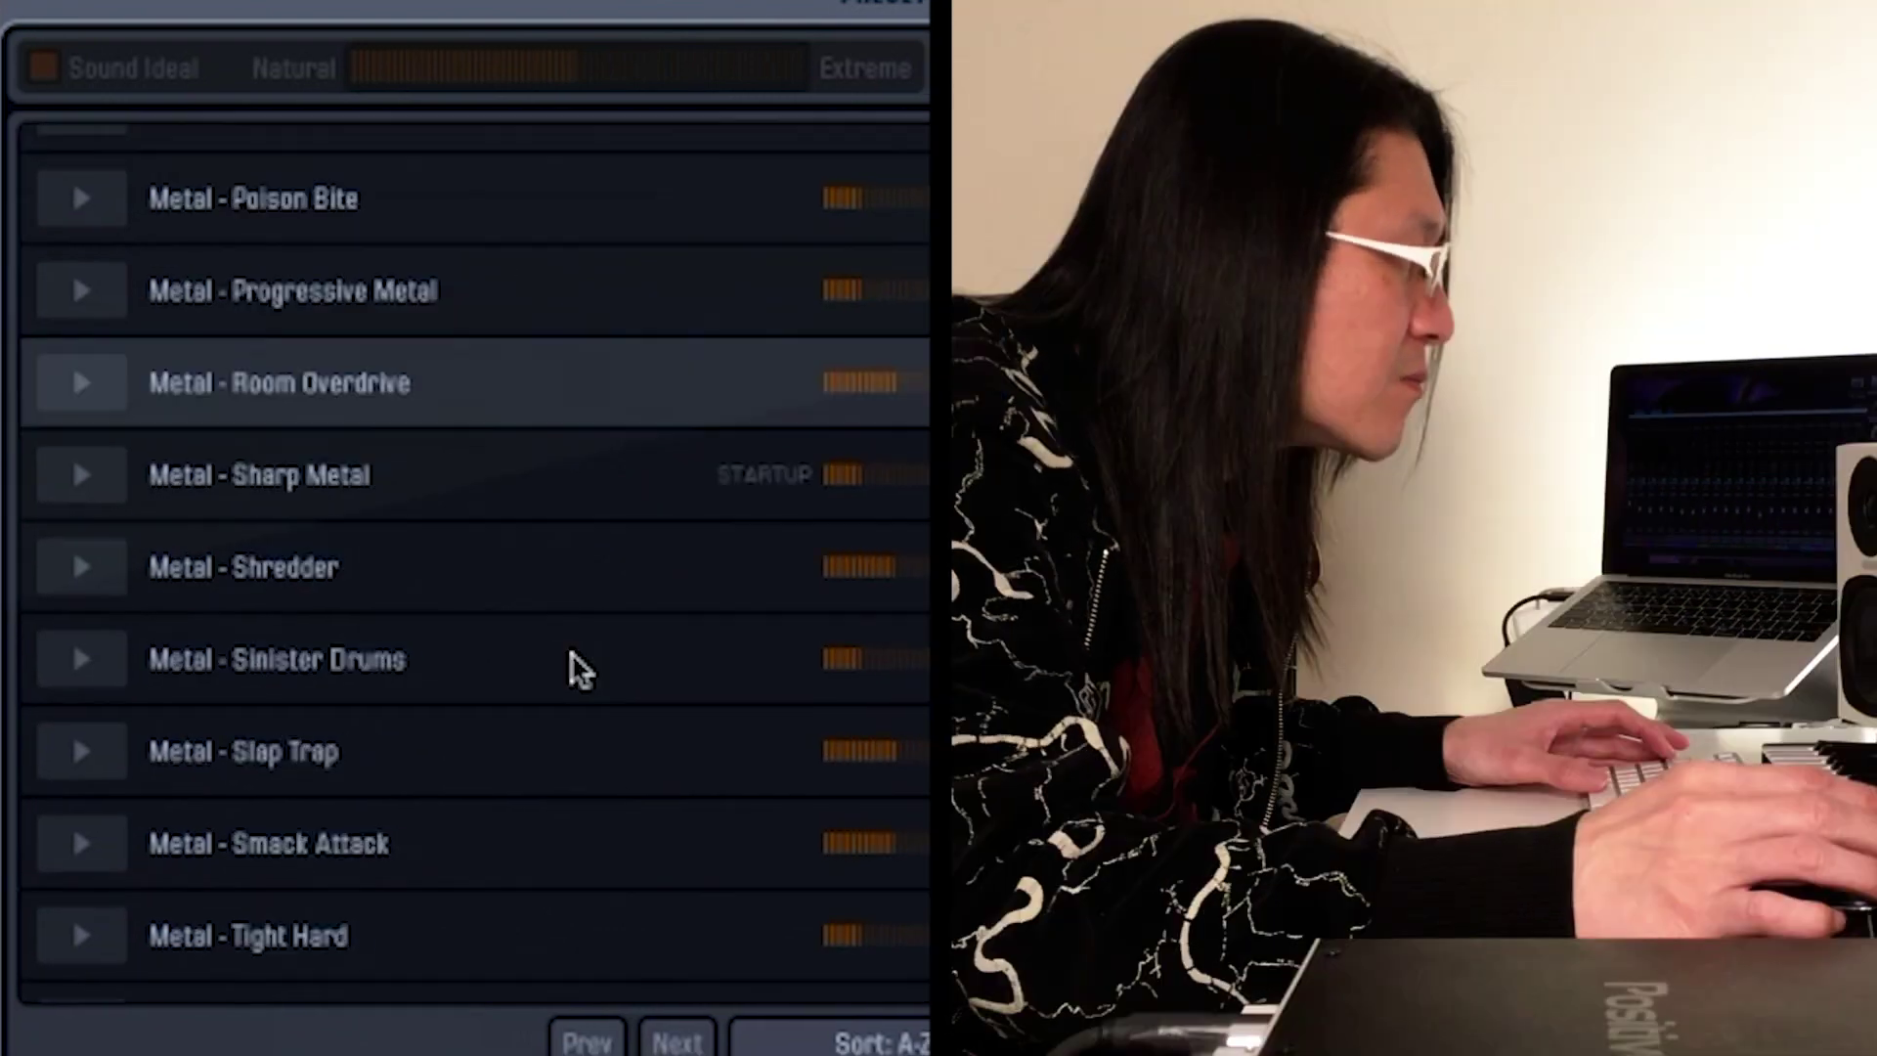
{"action": "left_click", "coordinate": [560, 596]}
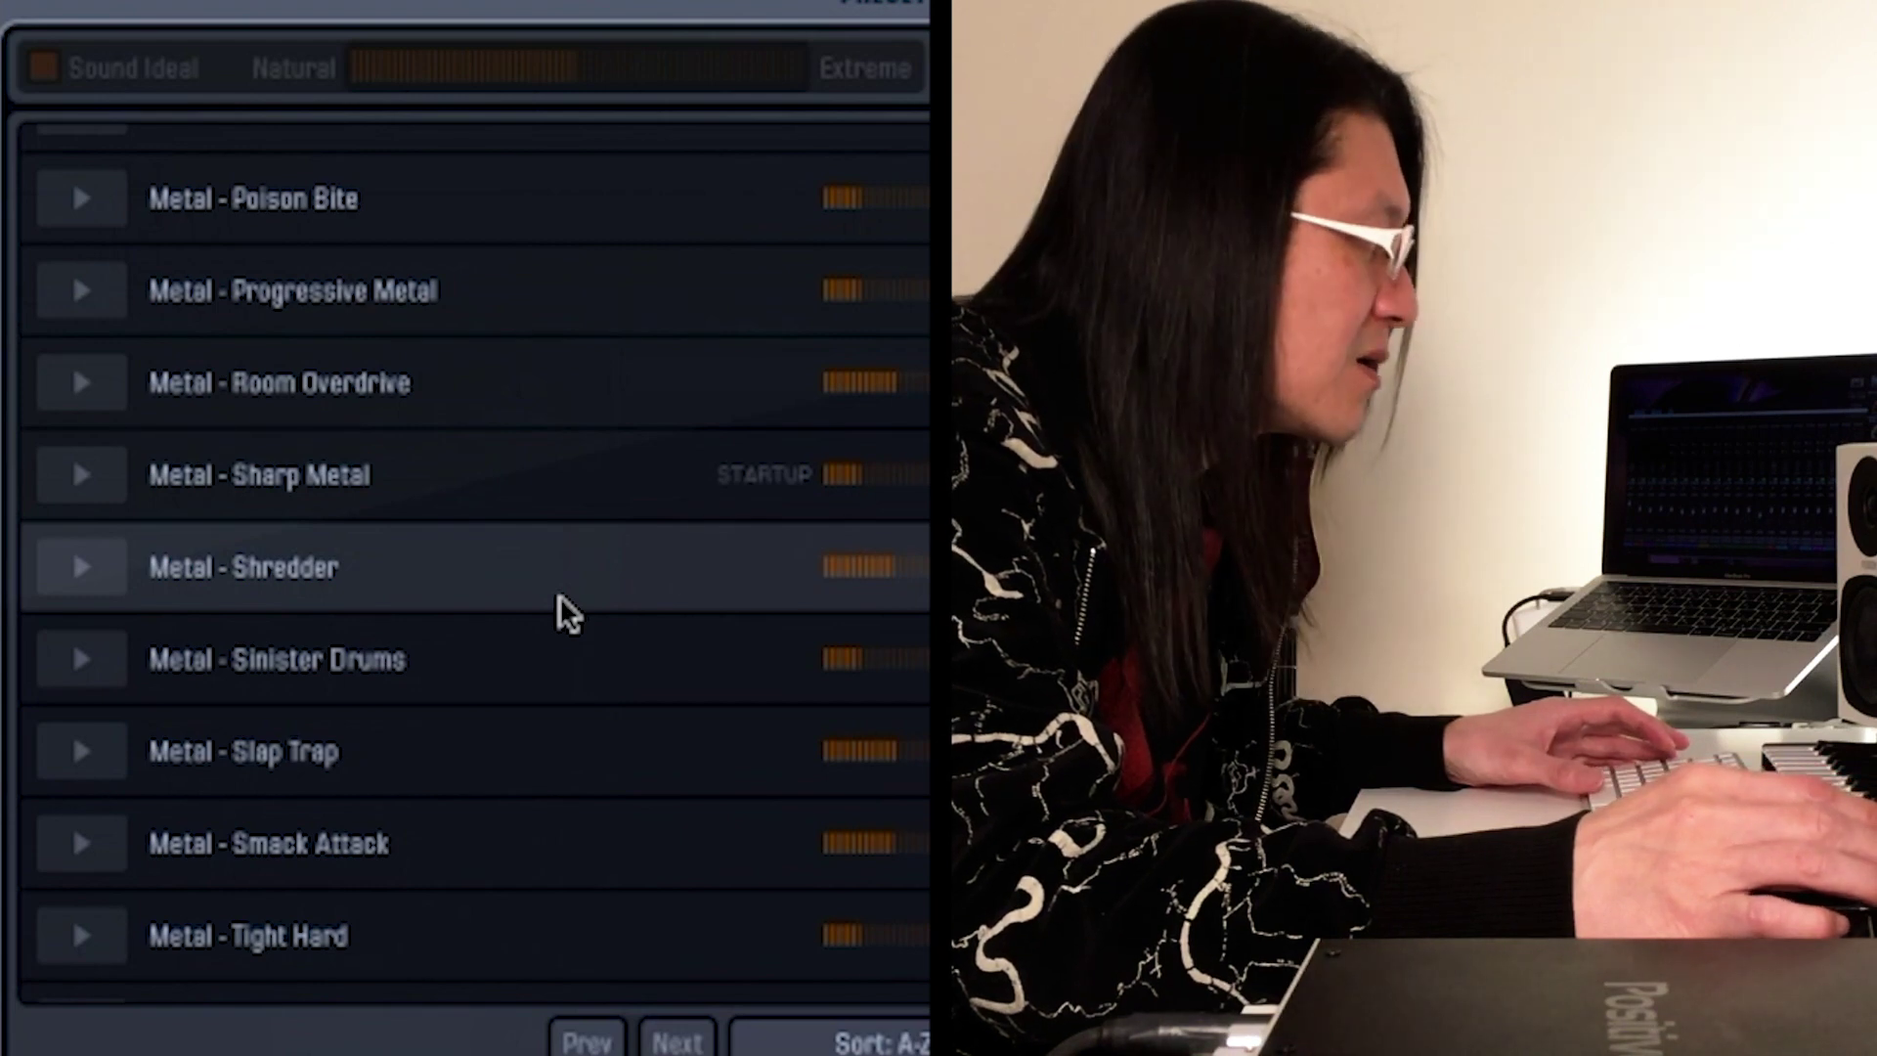
{"action": "left_click", "coordinate": [561, 848]}
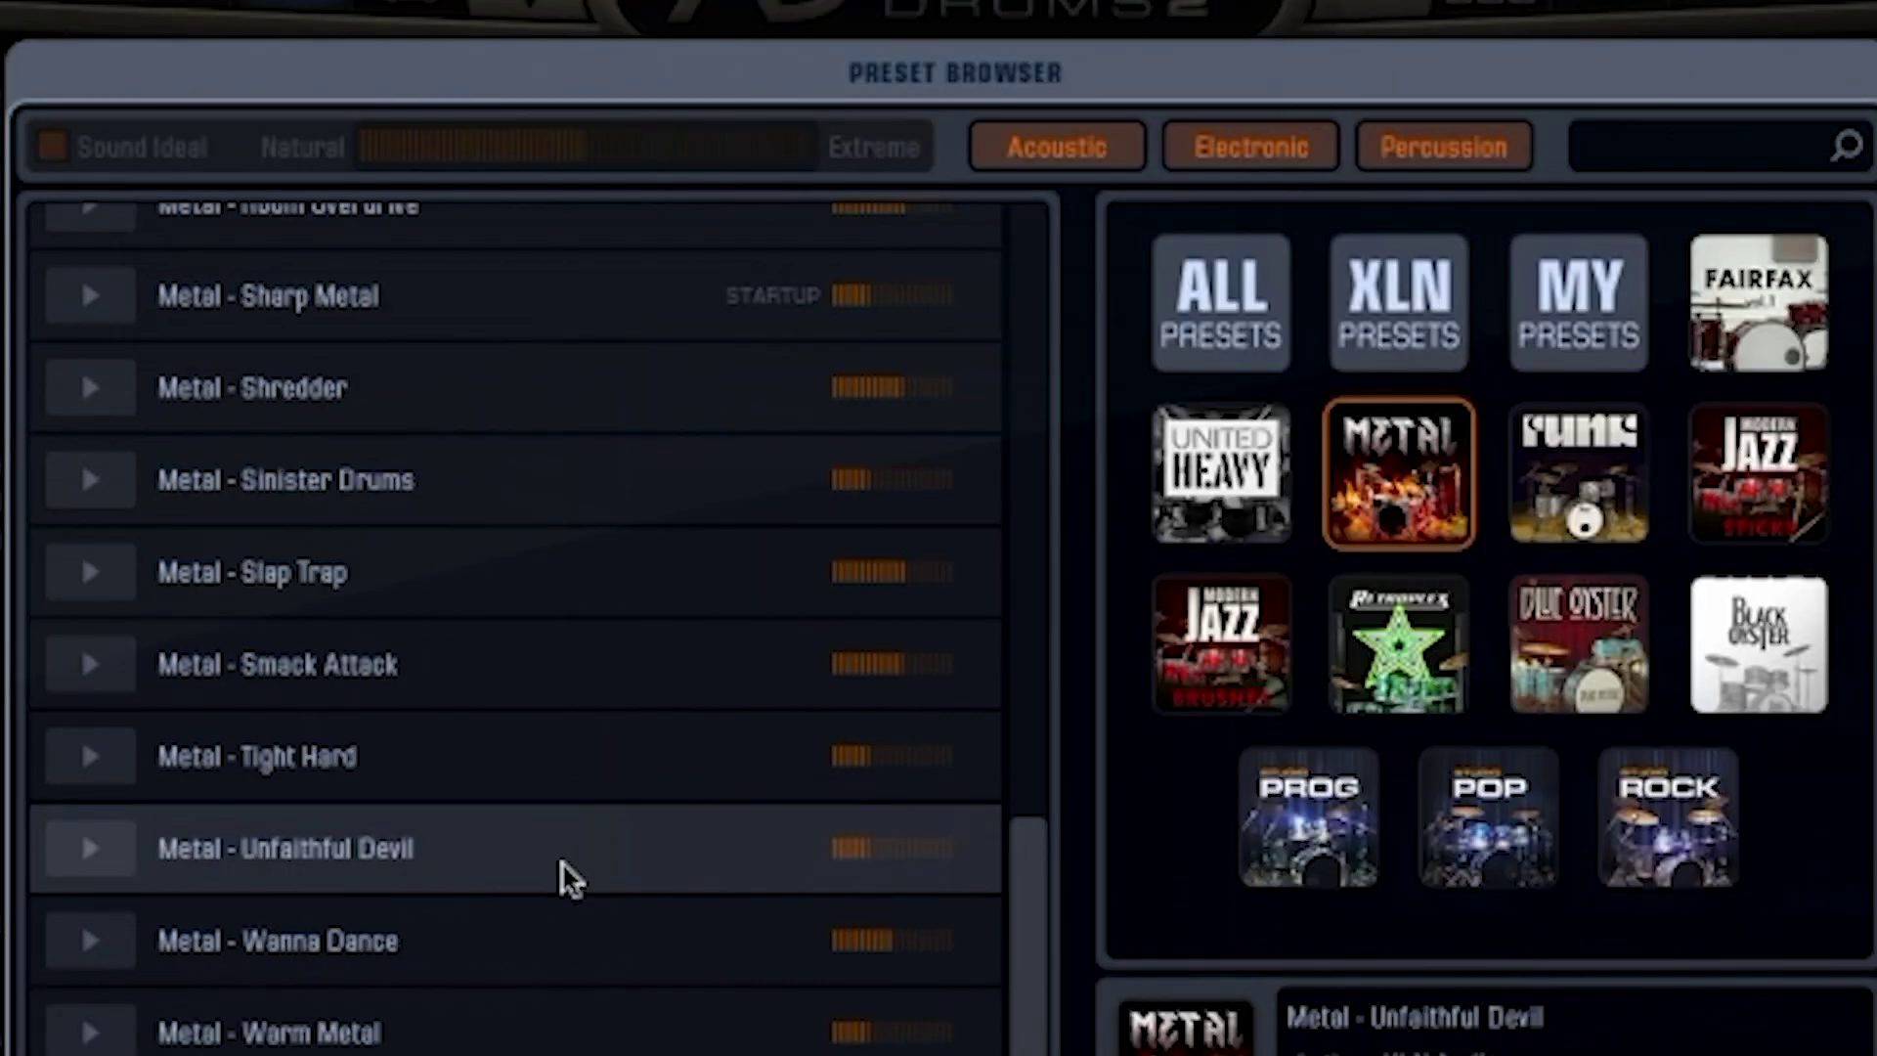
{"action": "scroll", "coordinate": [561, 862], "scroll_direction": "up", "scroll_amount": 5}
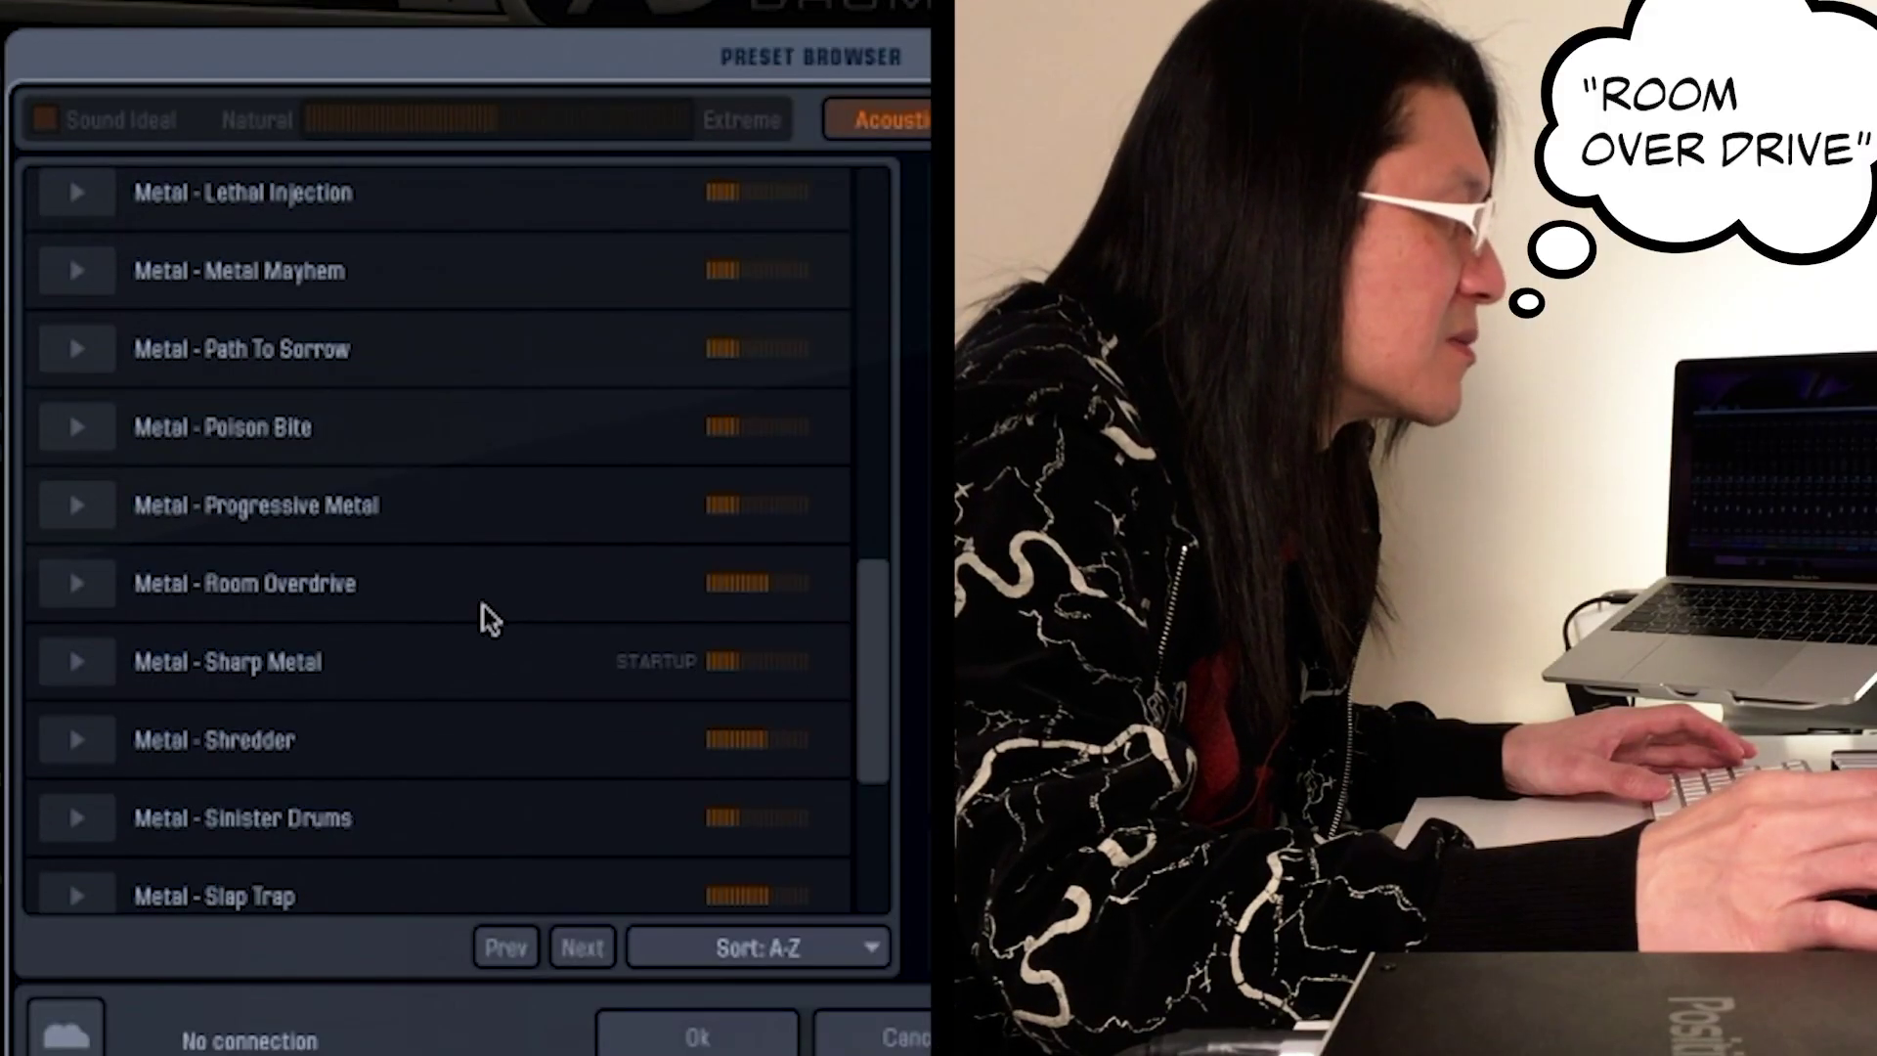
{"action": "left_click", "coordinate": [486, 614]}
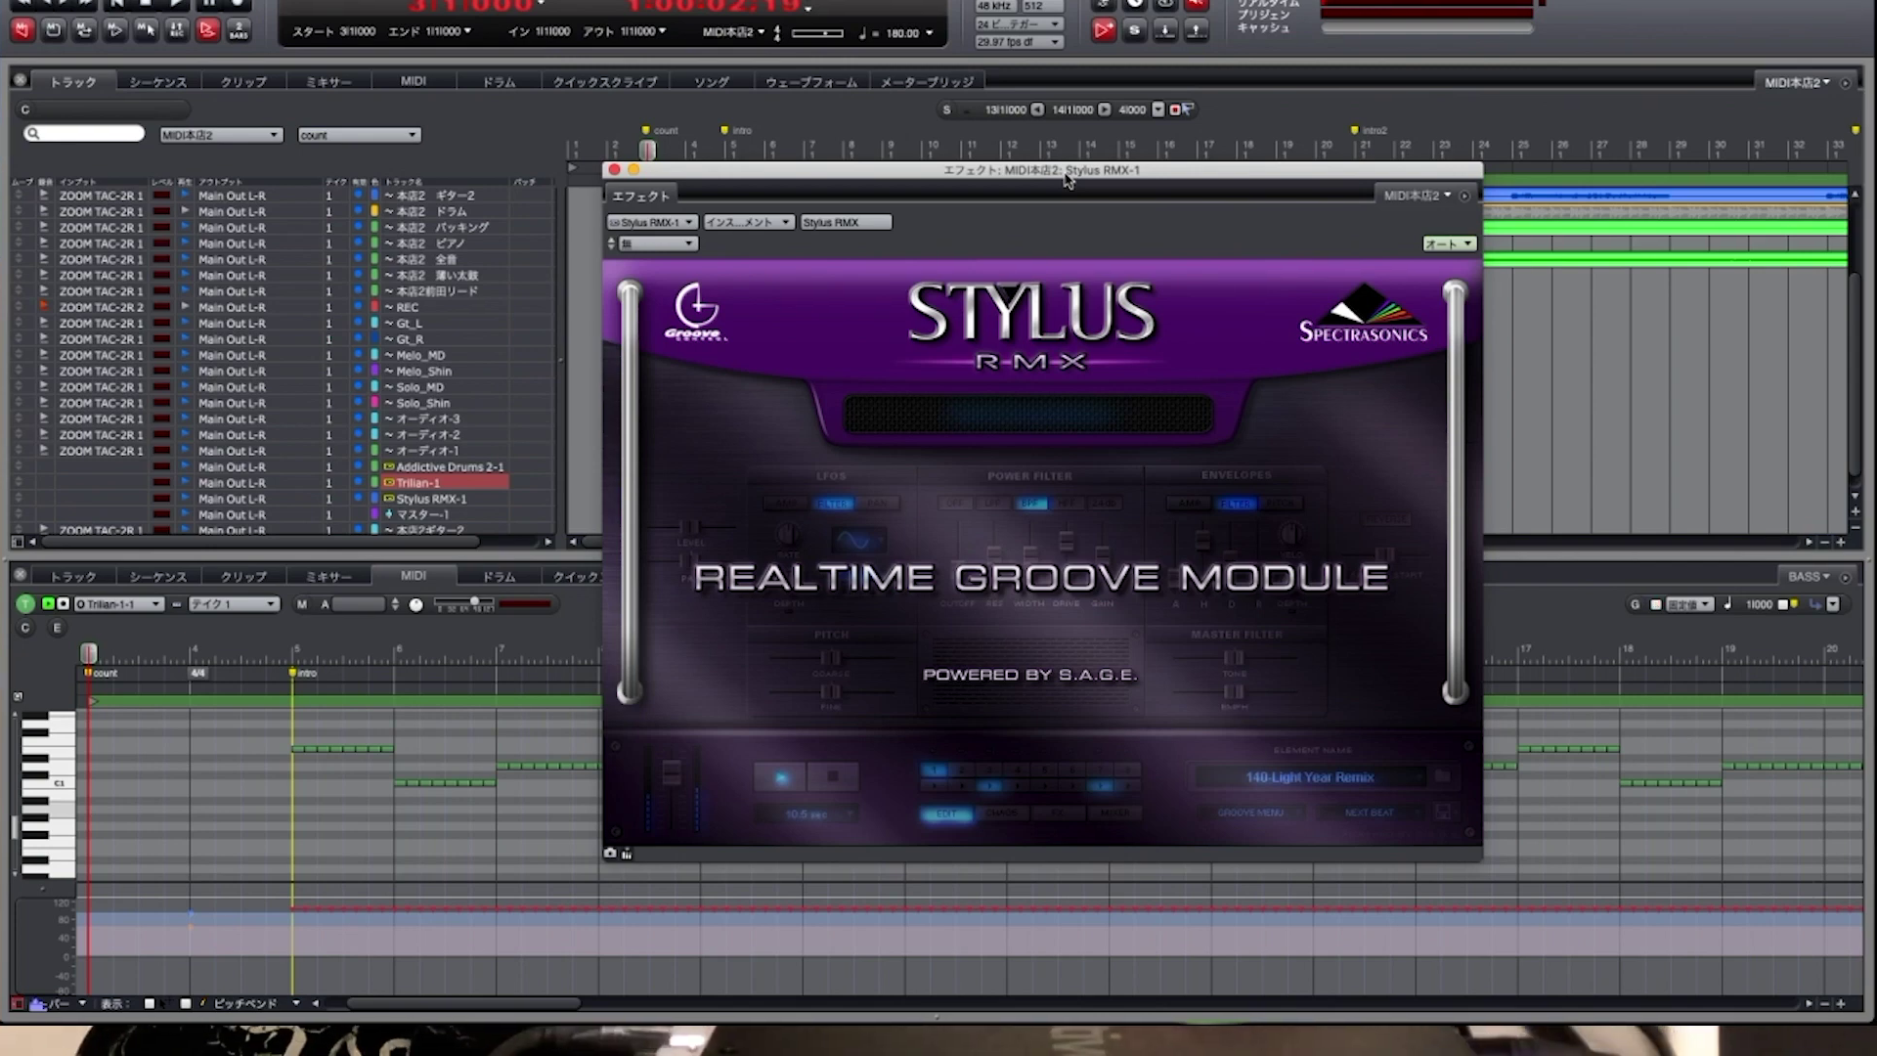
Reposition the Stylus RMX window and audition the Breakbeats suites 72-Half Moon and 74-Crossroads
{"action": "left_click_drag", "start_coordinate": [1067, 179], "coordinate": [997, 367]}
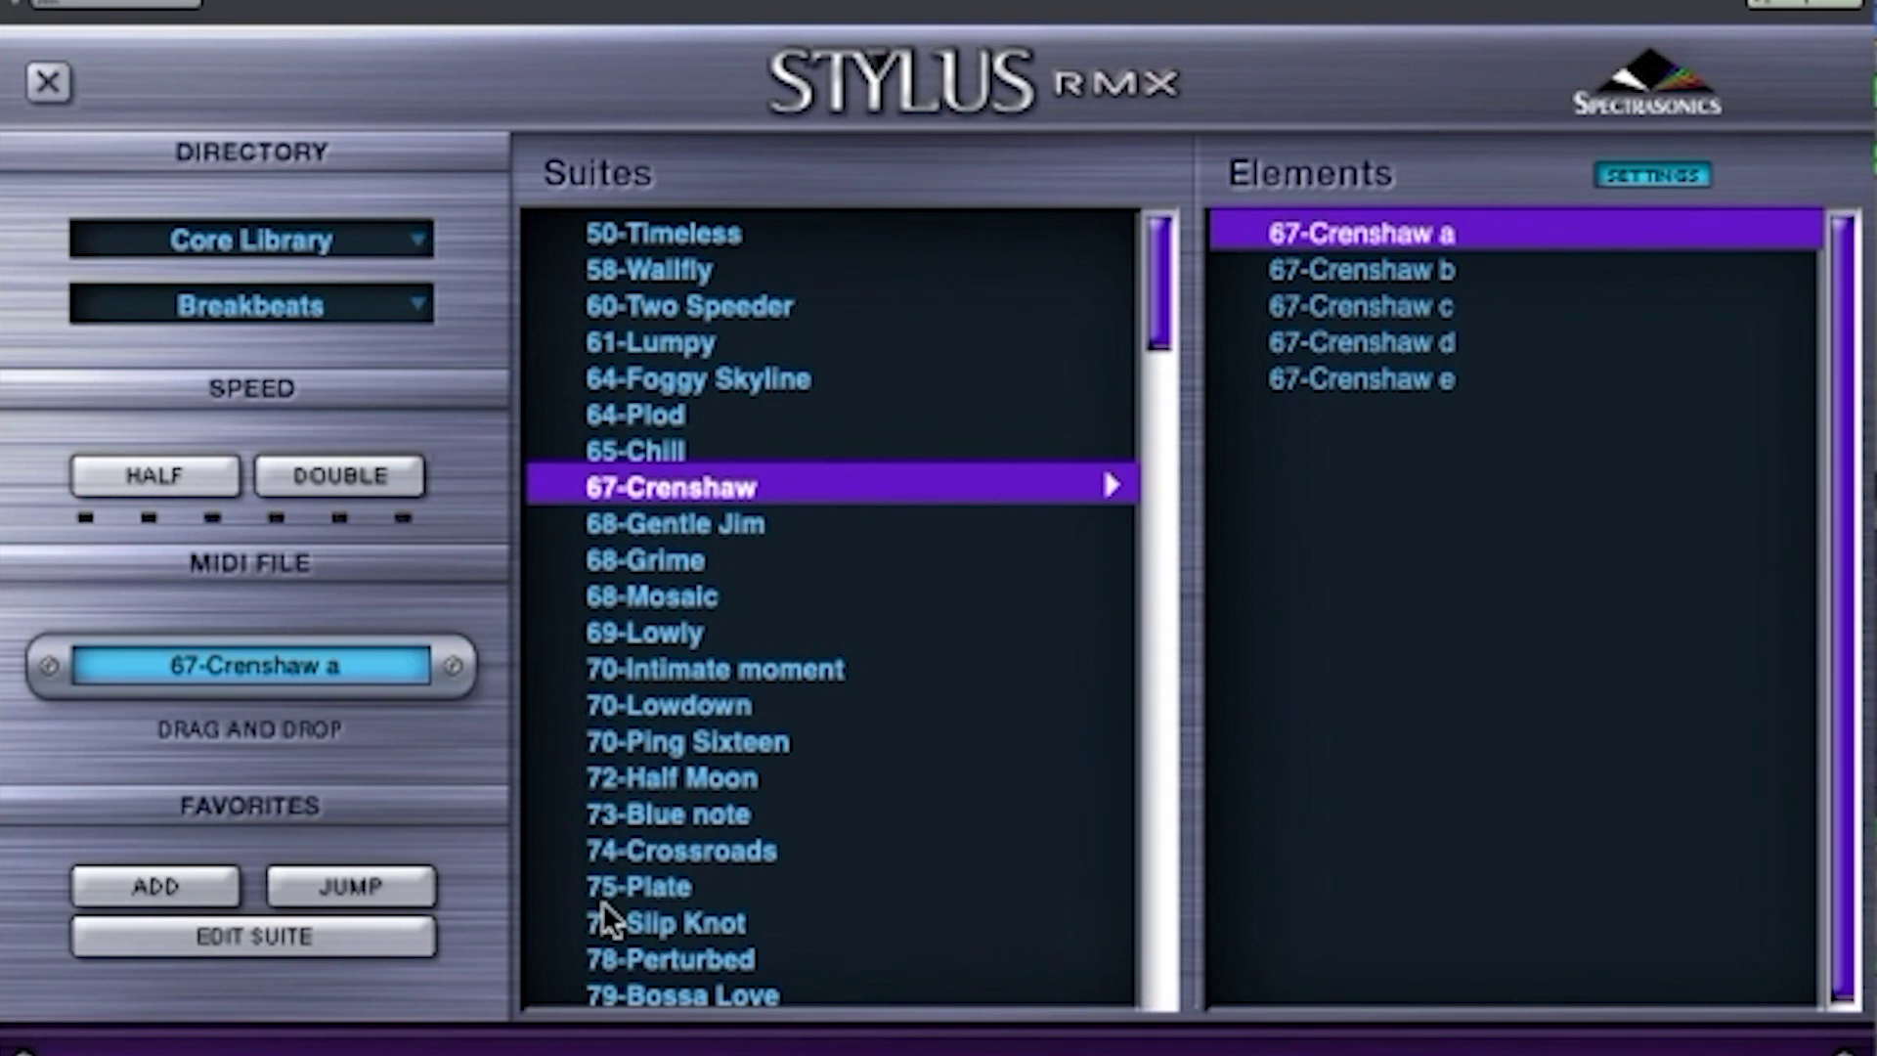
{"action": "left_click", "coordinate": [655, 782]}
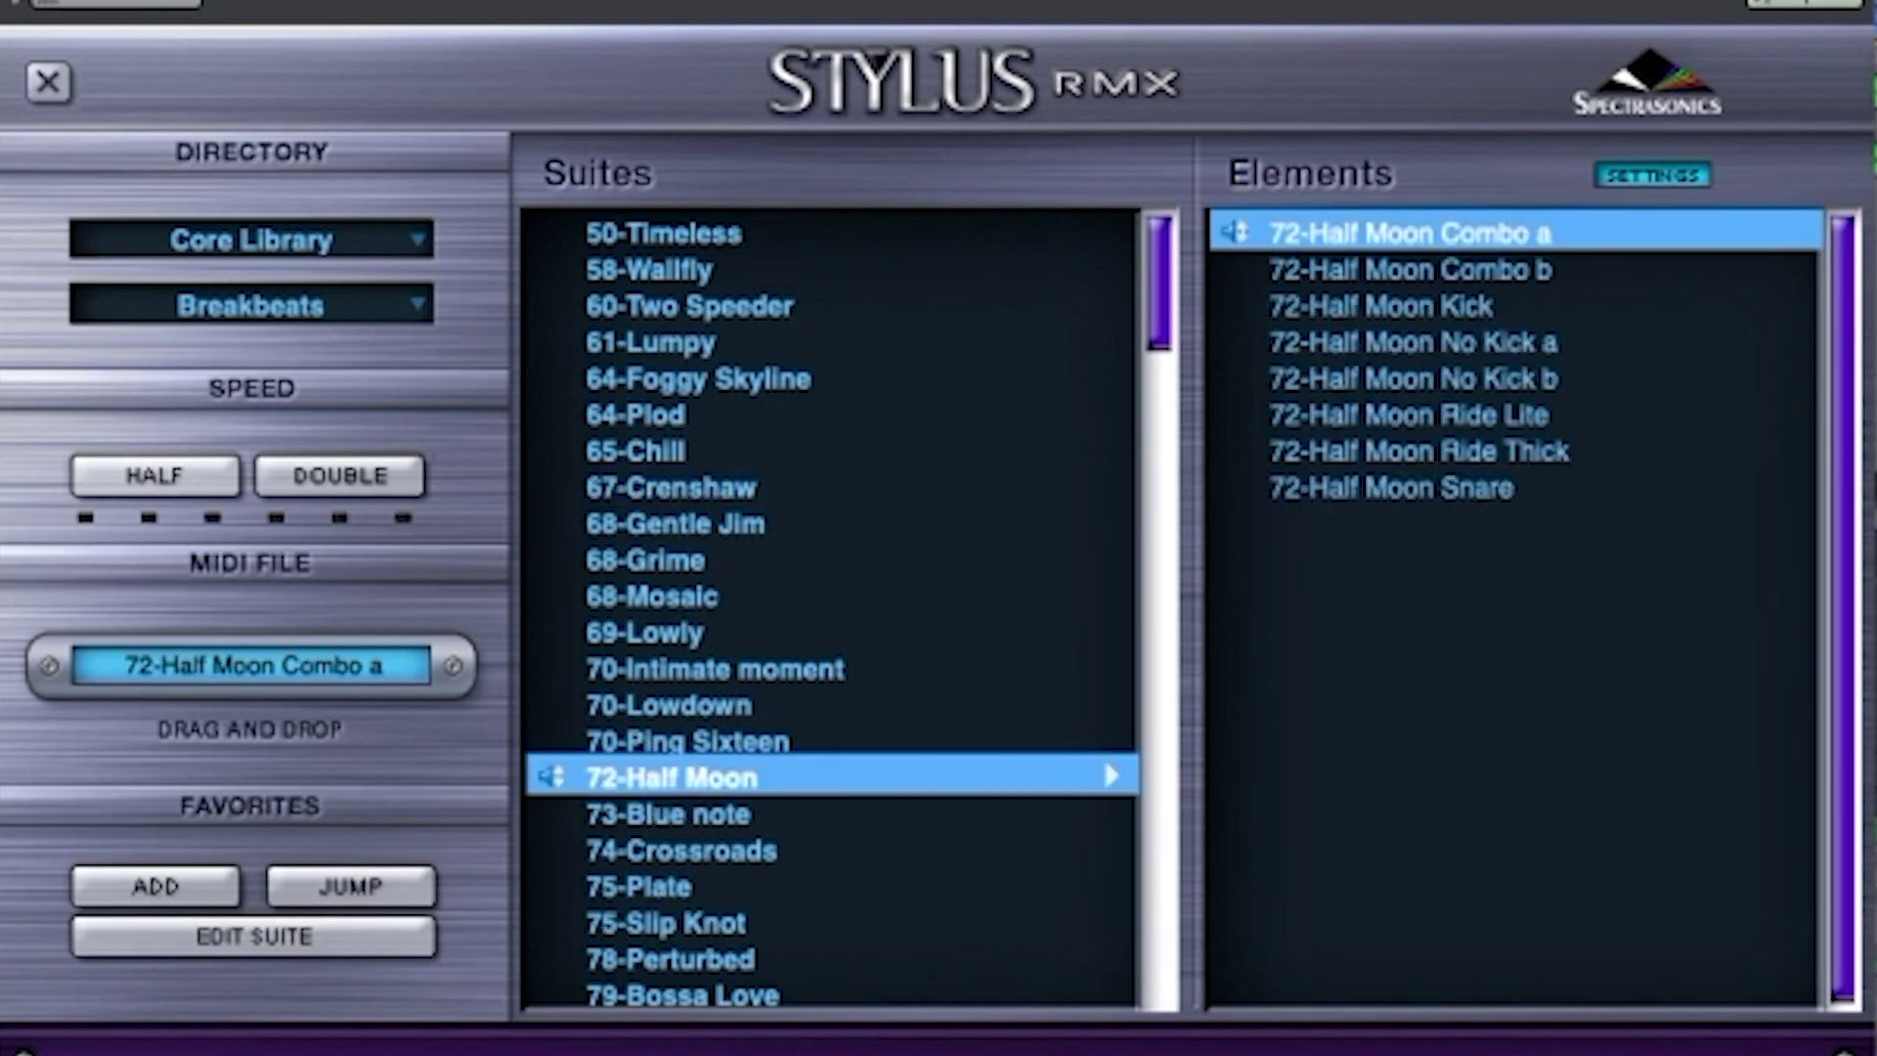
{"action": "left_click", "coordinate": [698, 856]}
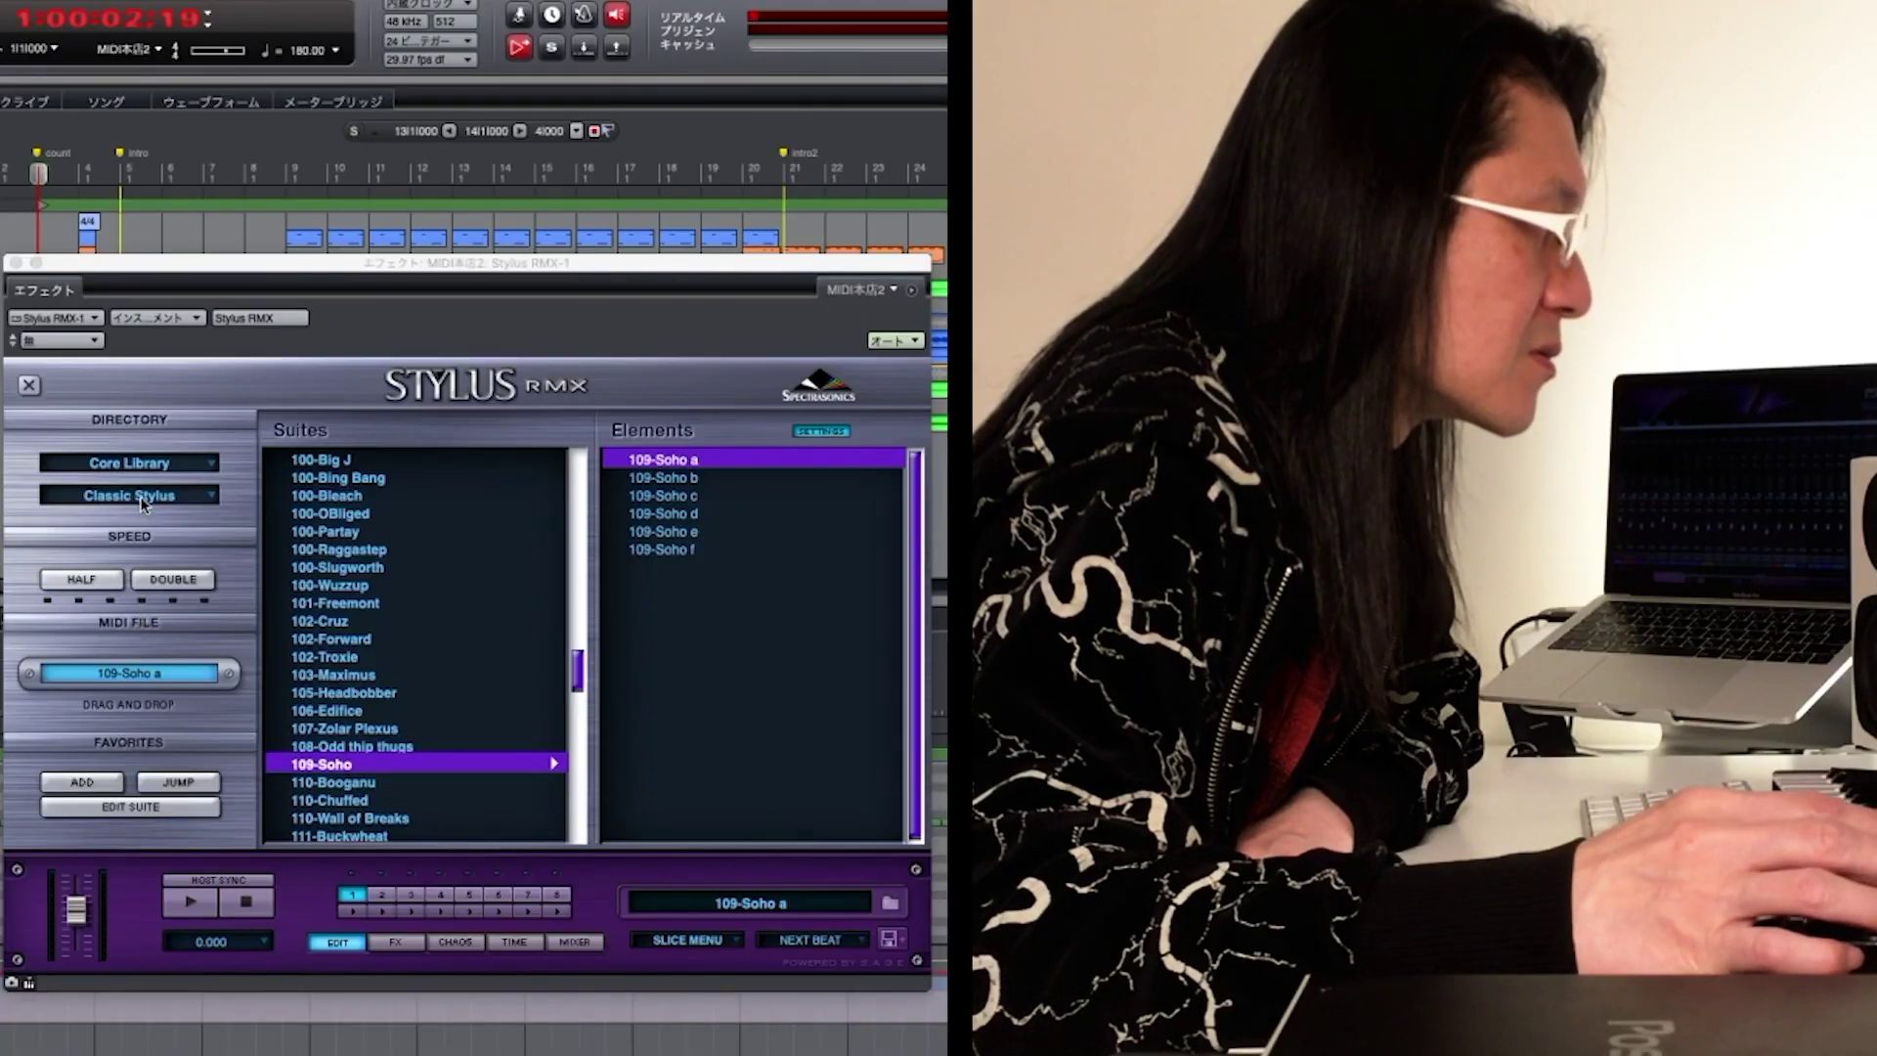
Switch the Stylus RMX category from Classic Stylus to Groove Elements and stop the preview of 135-Hysteria HH Synth
{"action": "left_click", "coordinate": [143, 496]}
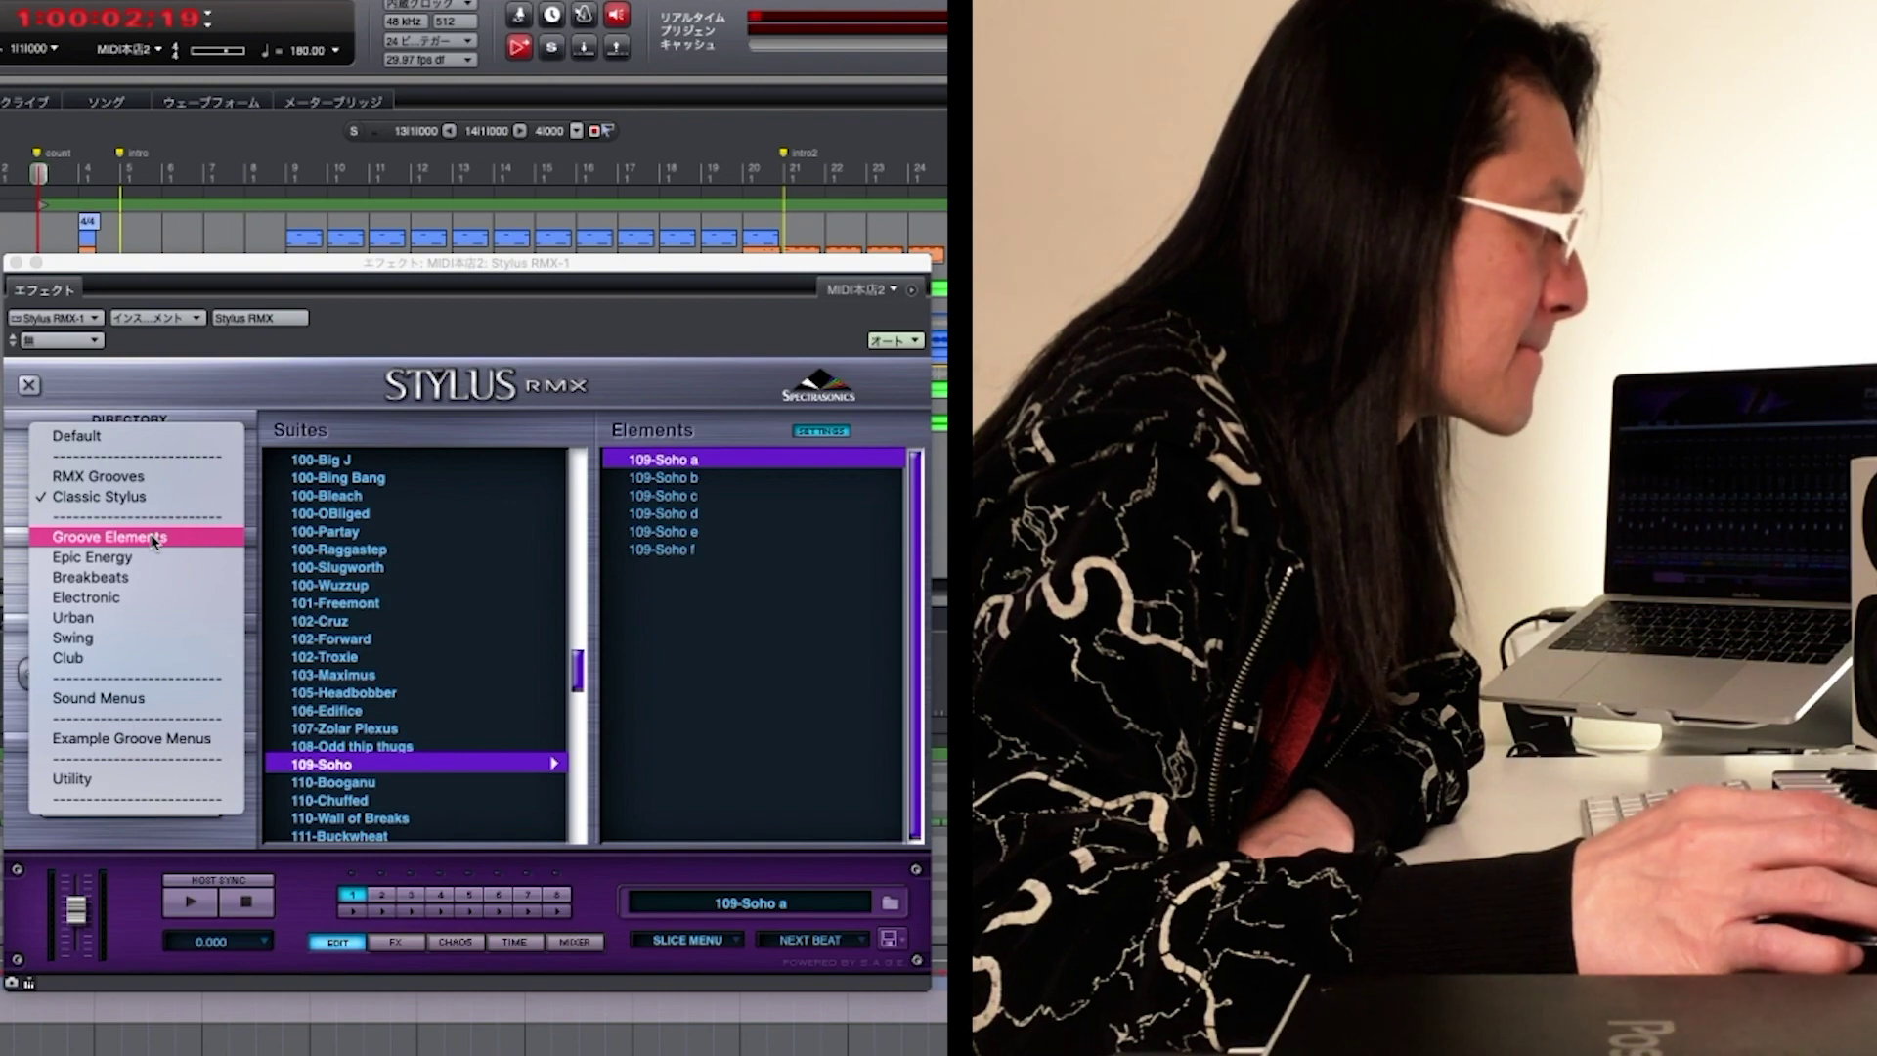
{"action": "left_click", "coordinate": [151, 537]}
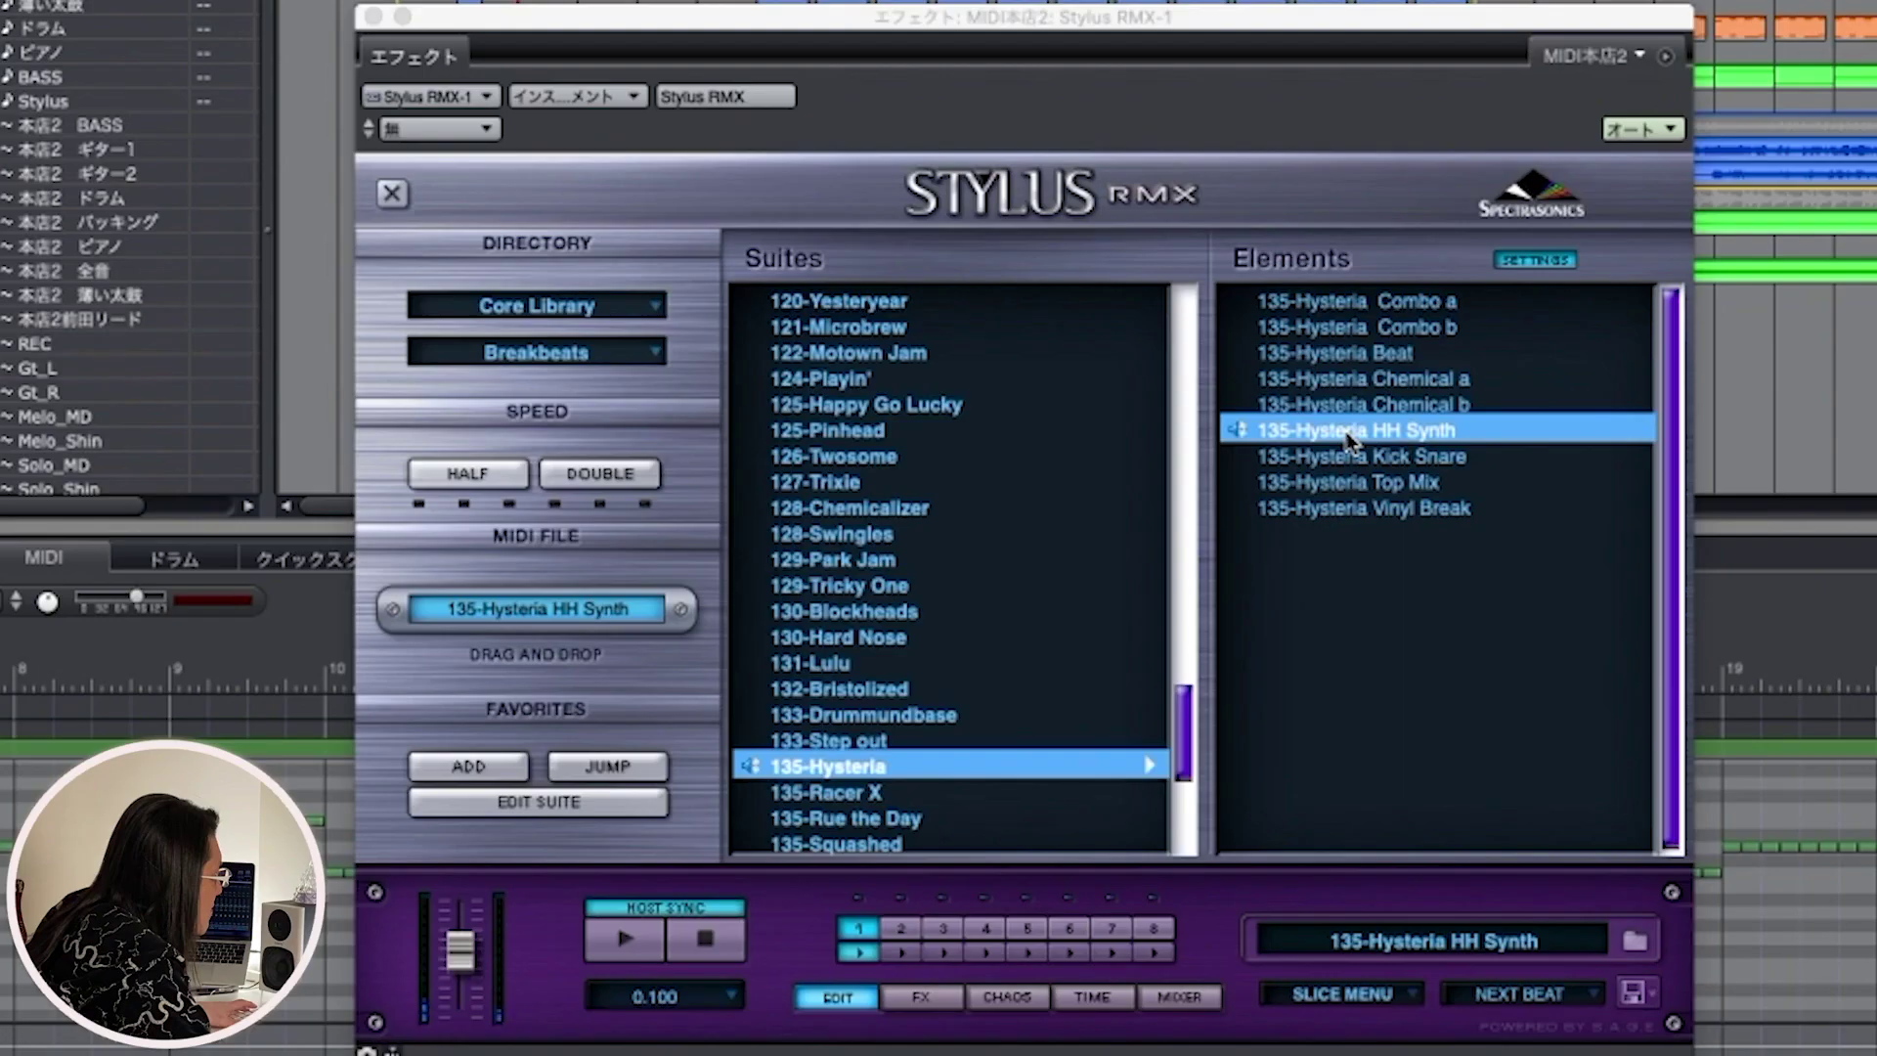
{"action": "left_click", "coordinate": [724, 946]}
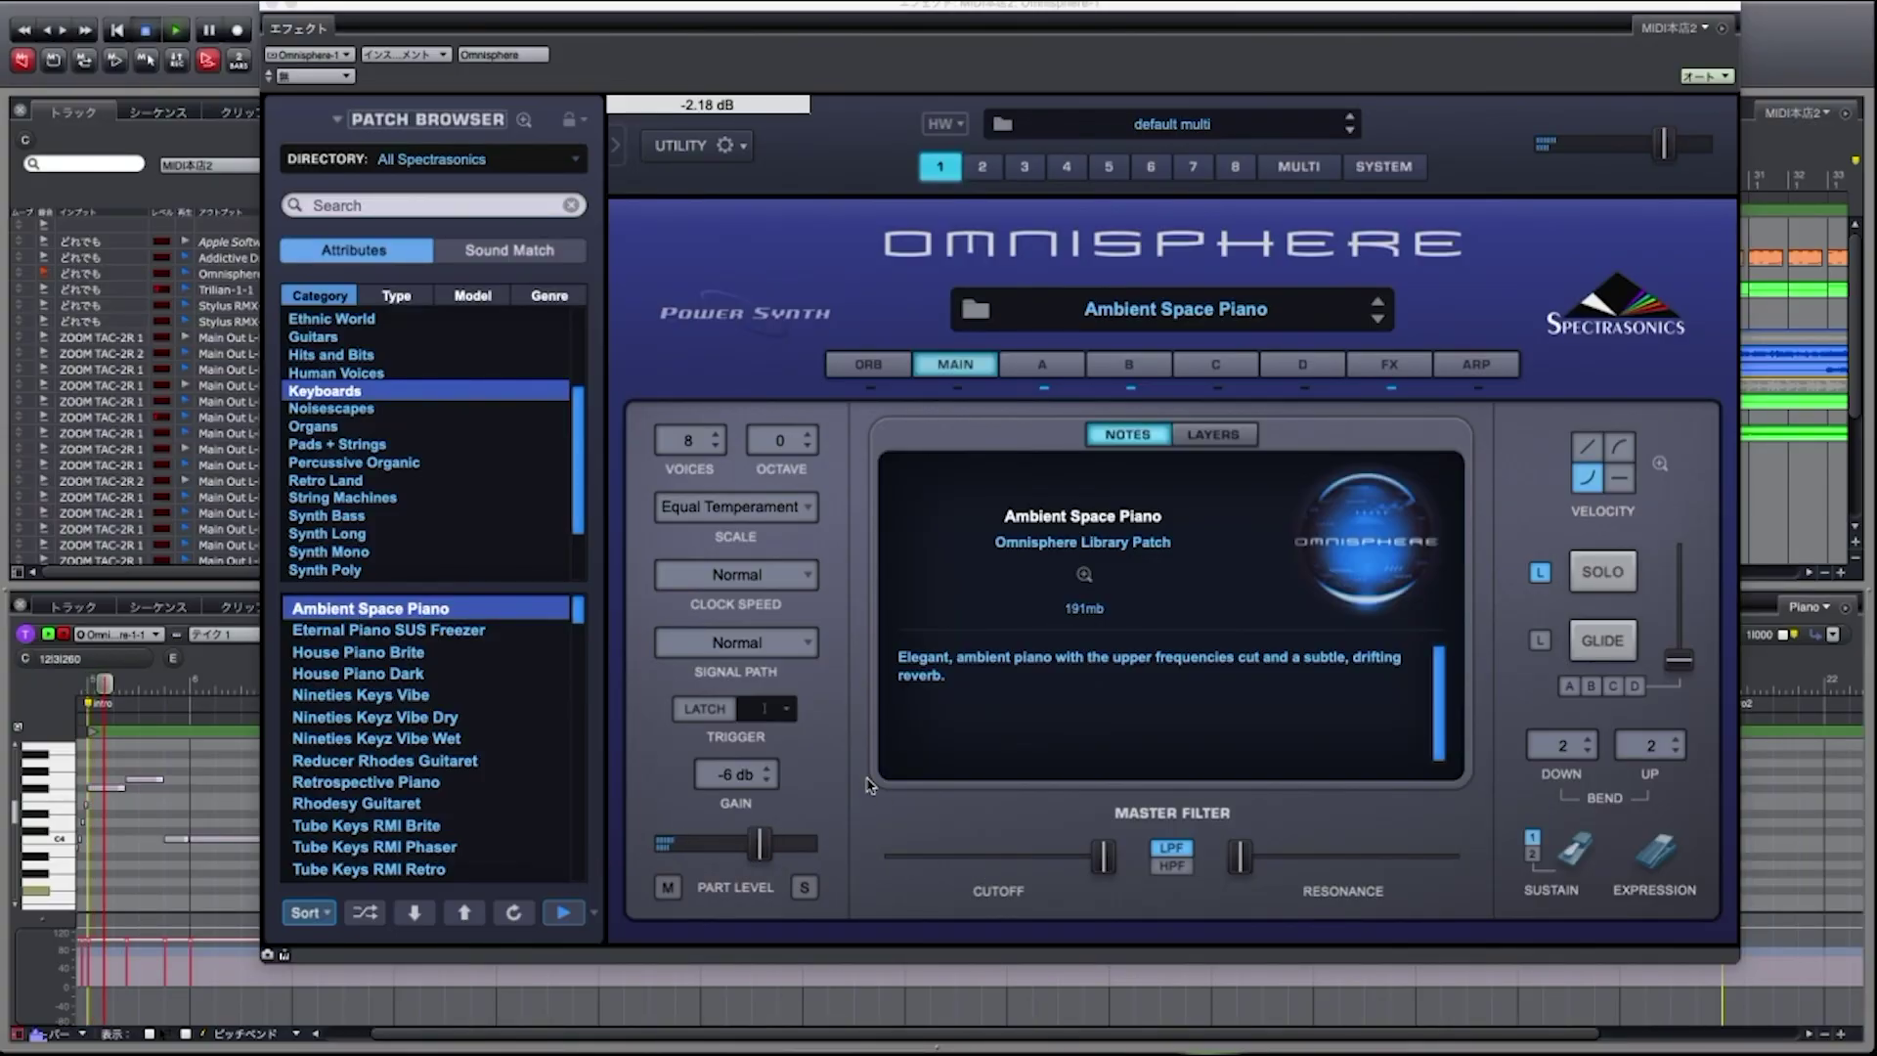
Stop playback, enlarge the piano's MIDI editor and delete the short run-up notes before bars 5, 9, 13 and 17
{"action": "key", "text": "space"}
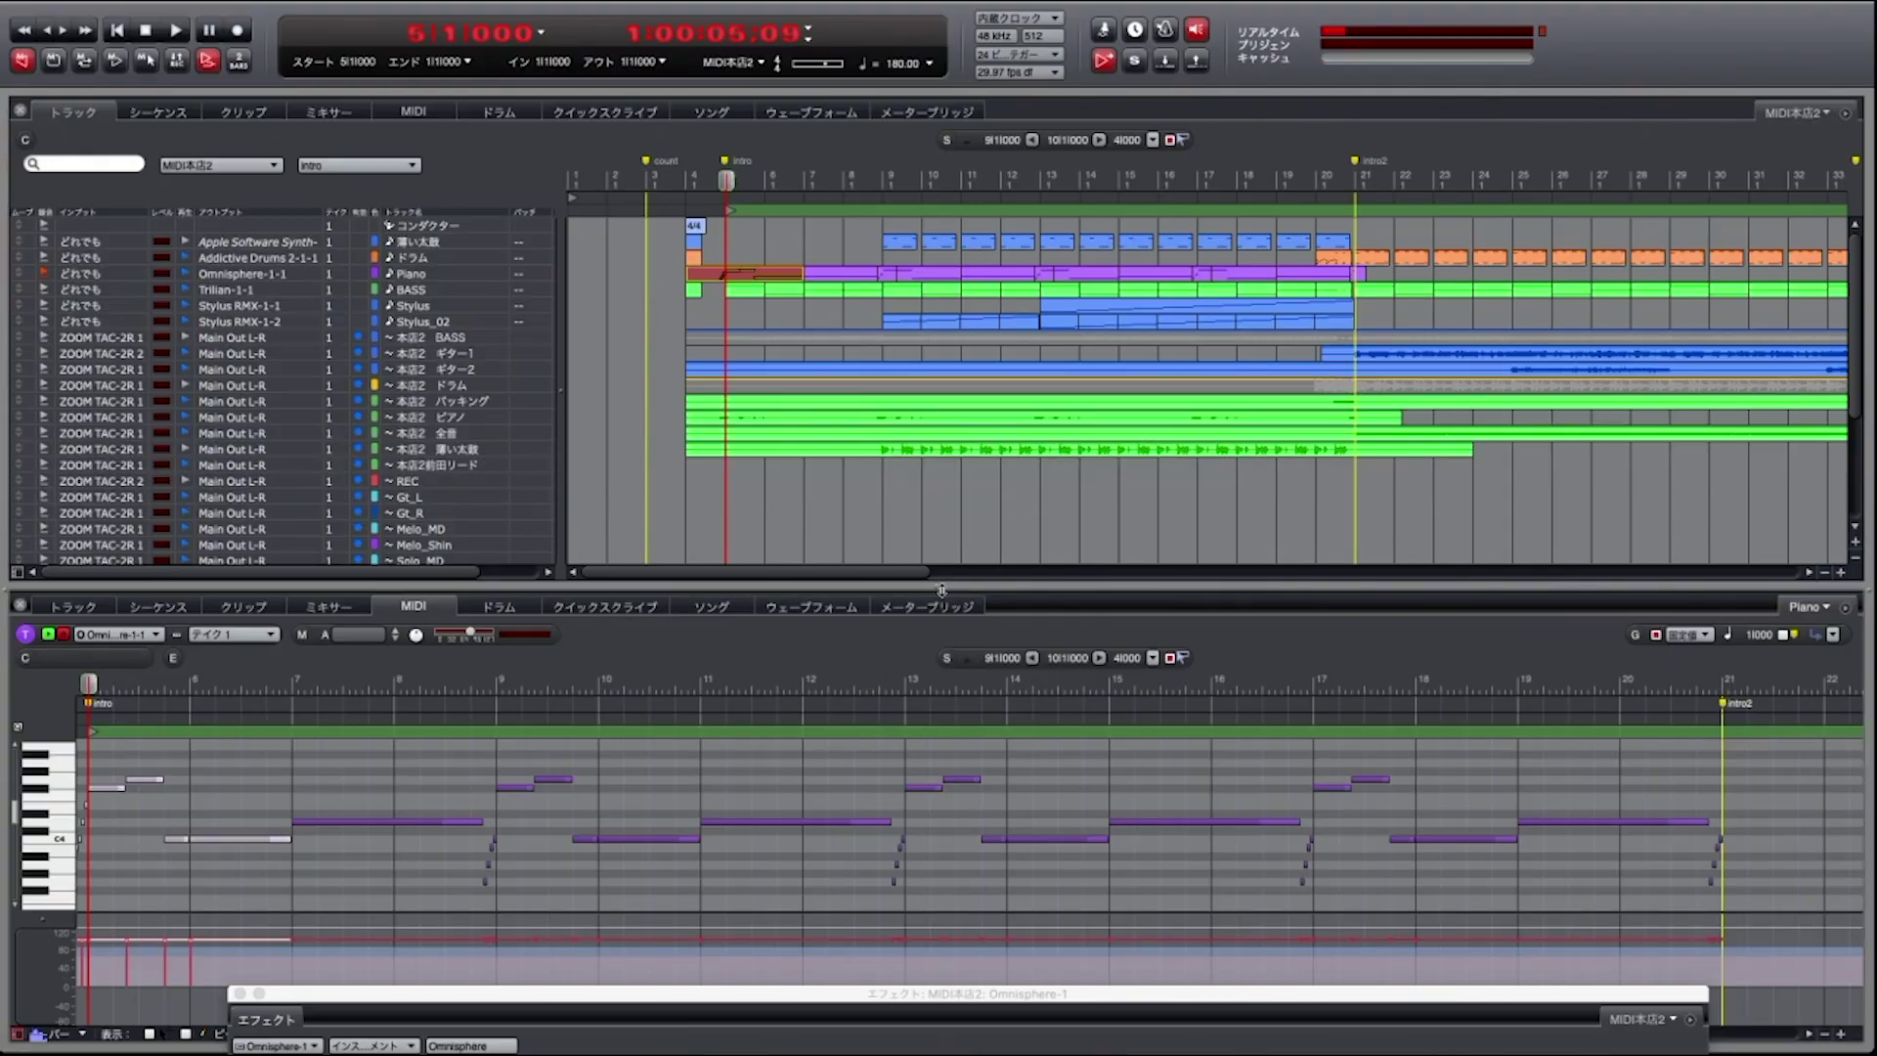
{"action": "left_click_drag", "start_coordinate": [987, 584], "coordinate": [997, 221]}
{"action": "left_click", "coordinate": [415, 667]}
{"action": "scroll", "coordinate": [409, 691], "scroll_direction": "left", "scroll_amount": 5}
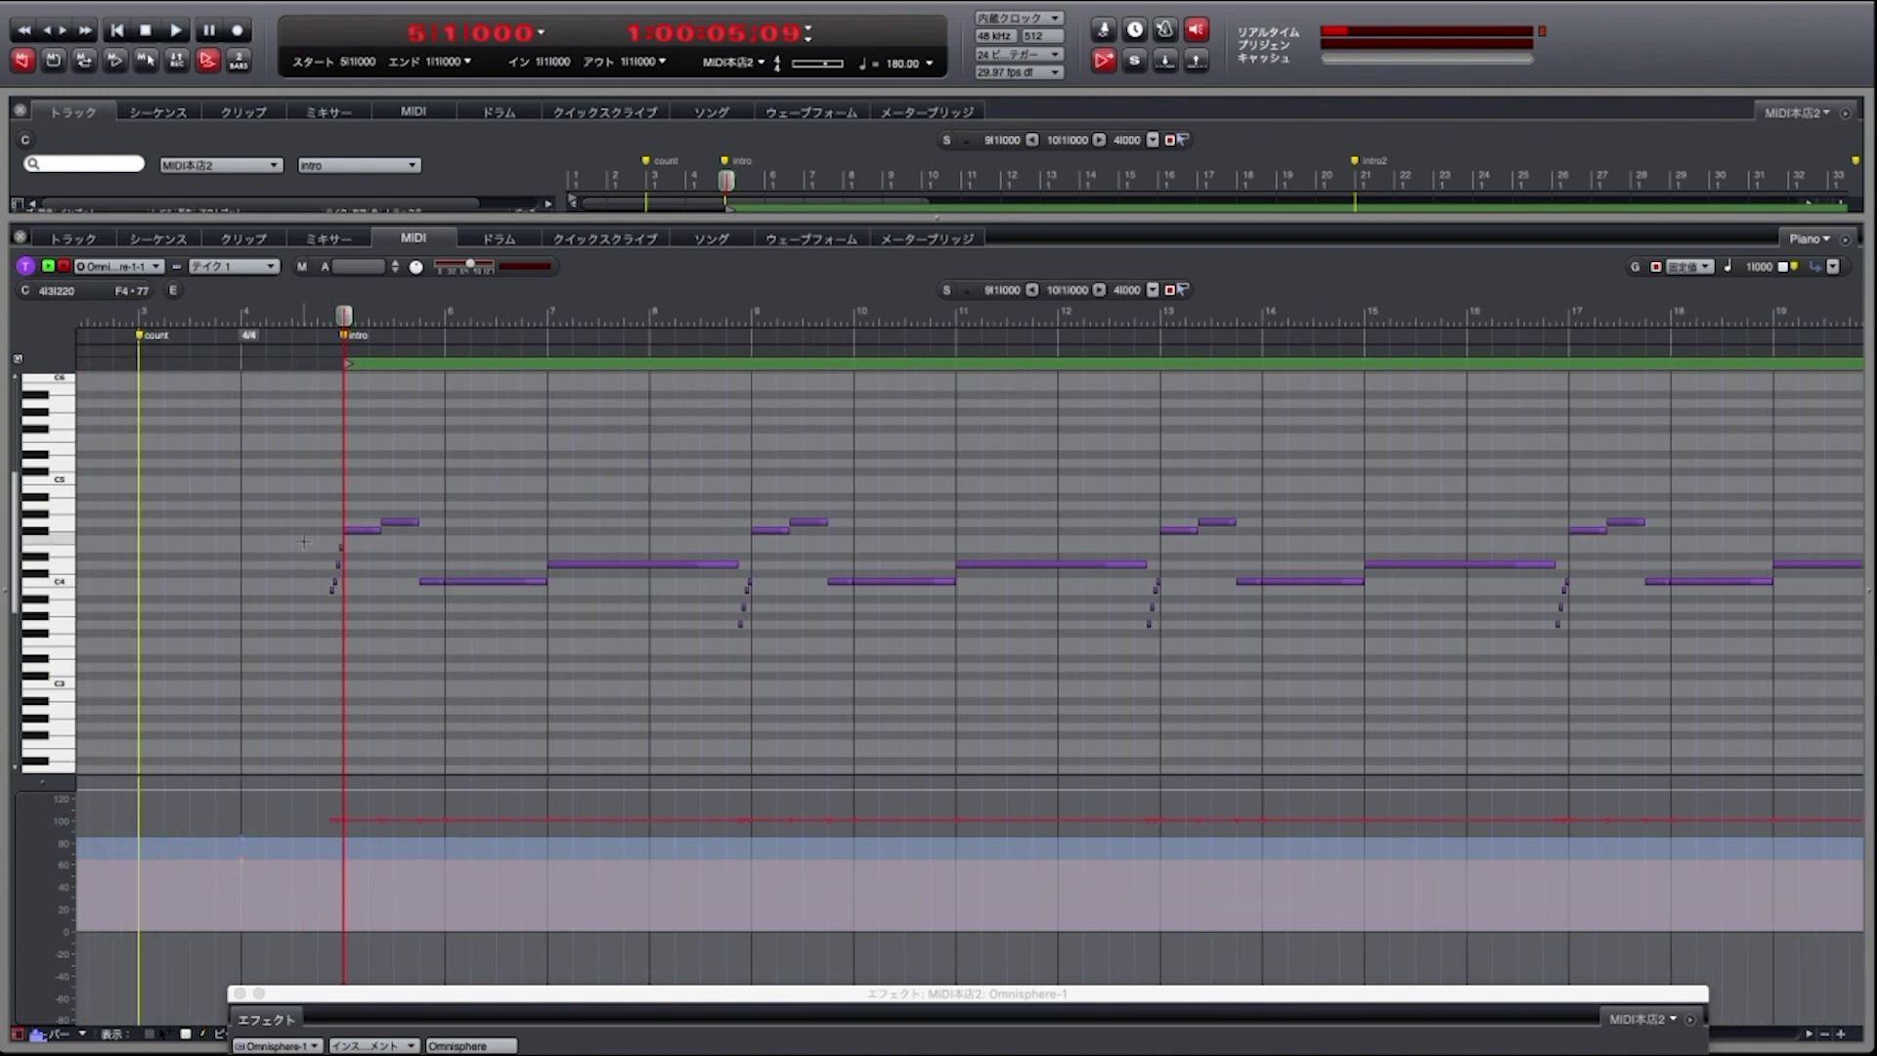
{"action": "left_click_drag", "start_coordinate": [293, 535], "coordinate": [381, 631]}
{"action": "left_click_drag", "start_coordinate": [695, 577], "coordinate": [773, 657]}
{"action": "left_click_drag", "start_coordinate": [1161, 625], "coordinate": [1160, 625]}
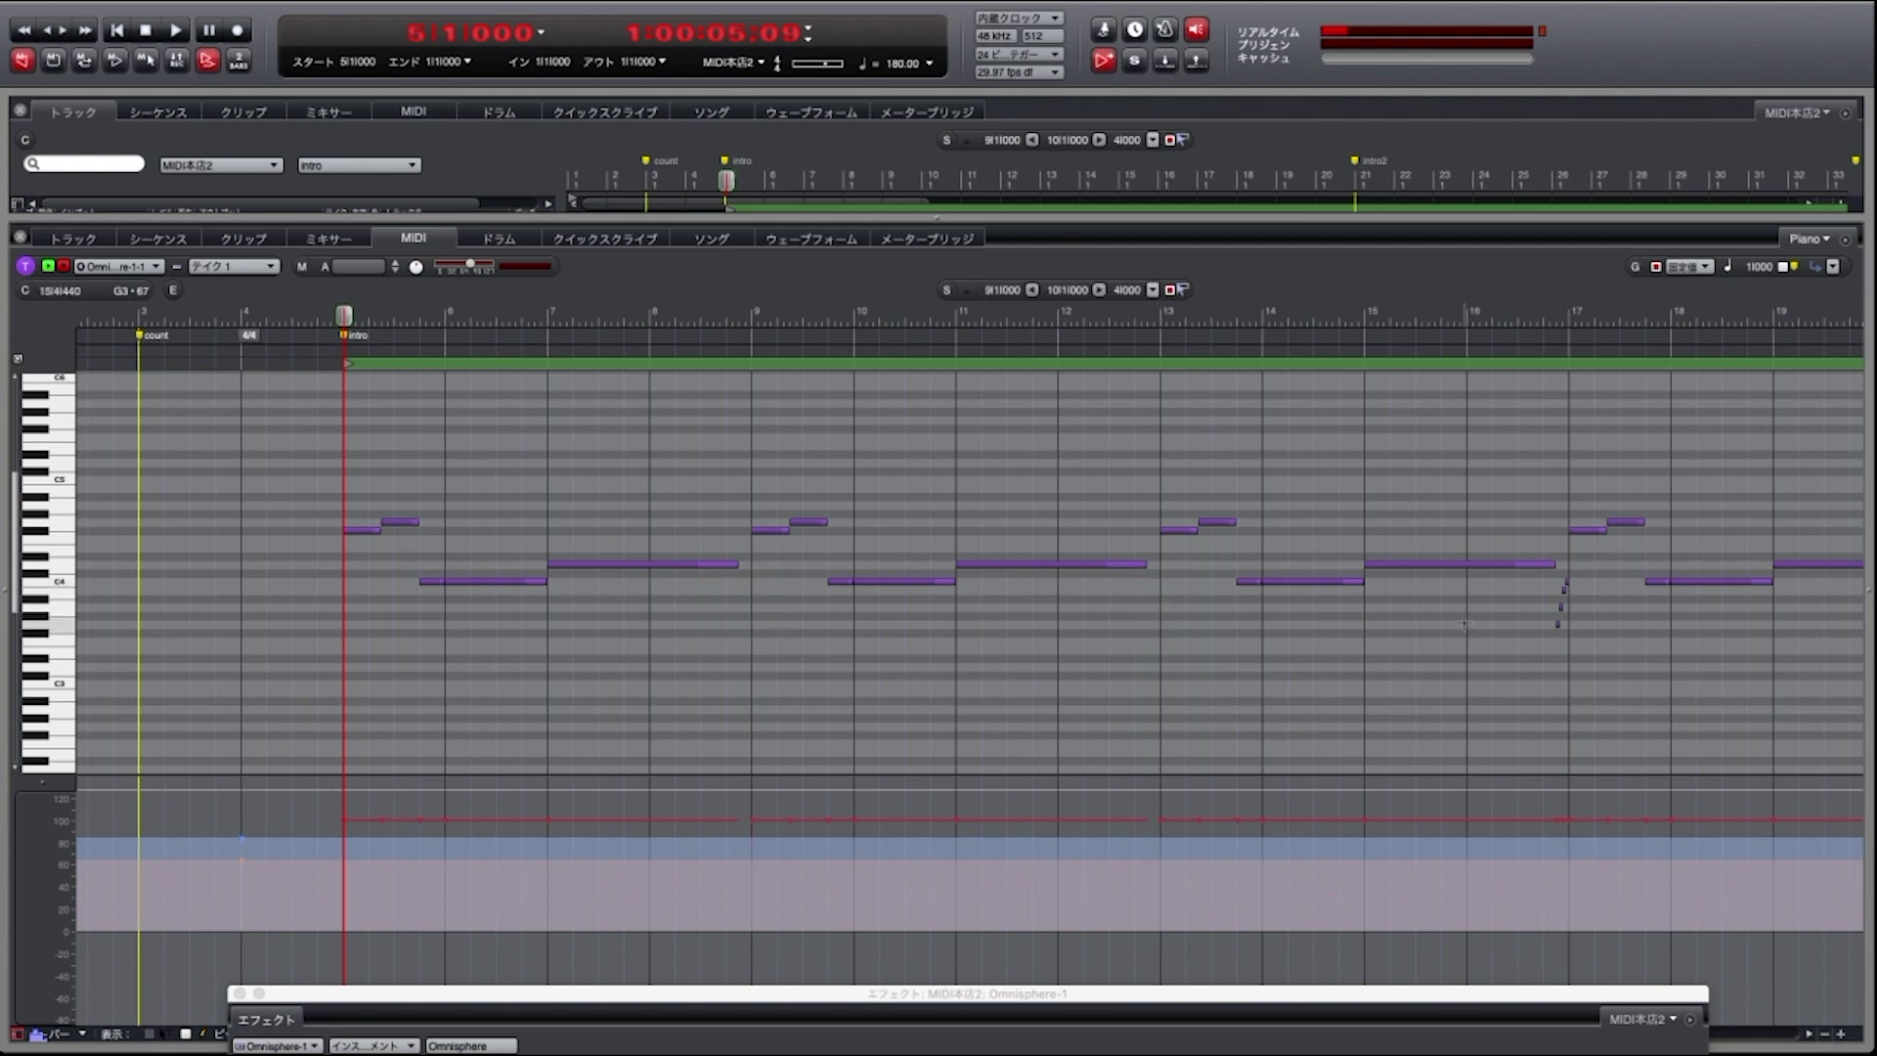
{"action": "left_click_drag", "start_coordinate": [1473, 578], "coordinate": [1564, 632]}
Delete the last short run-up notes just before the intro2 marker in the piano part
{"action": "scroll", "coordinate": [1564, 632], "scroll_direction": "right", "scroll_amount": 6}
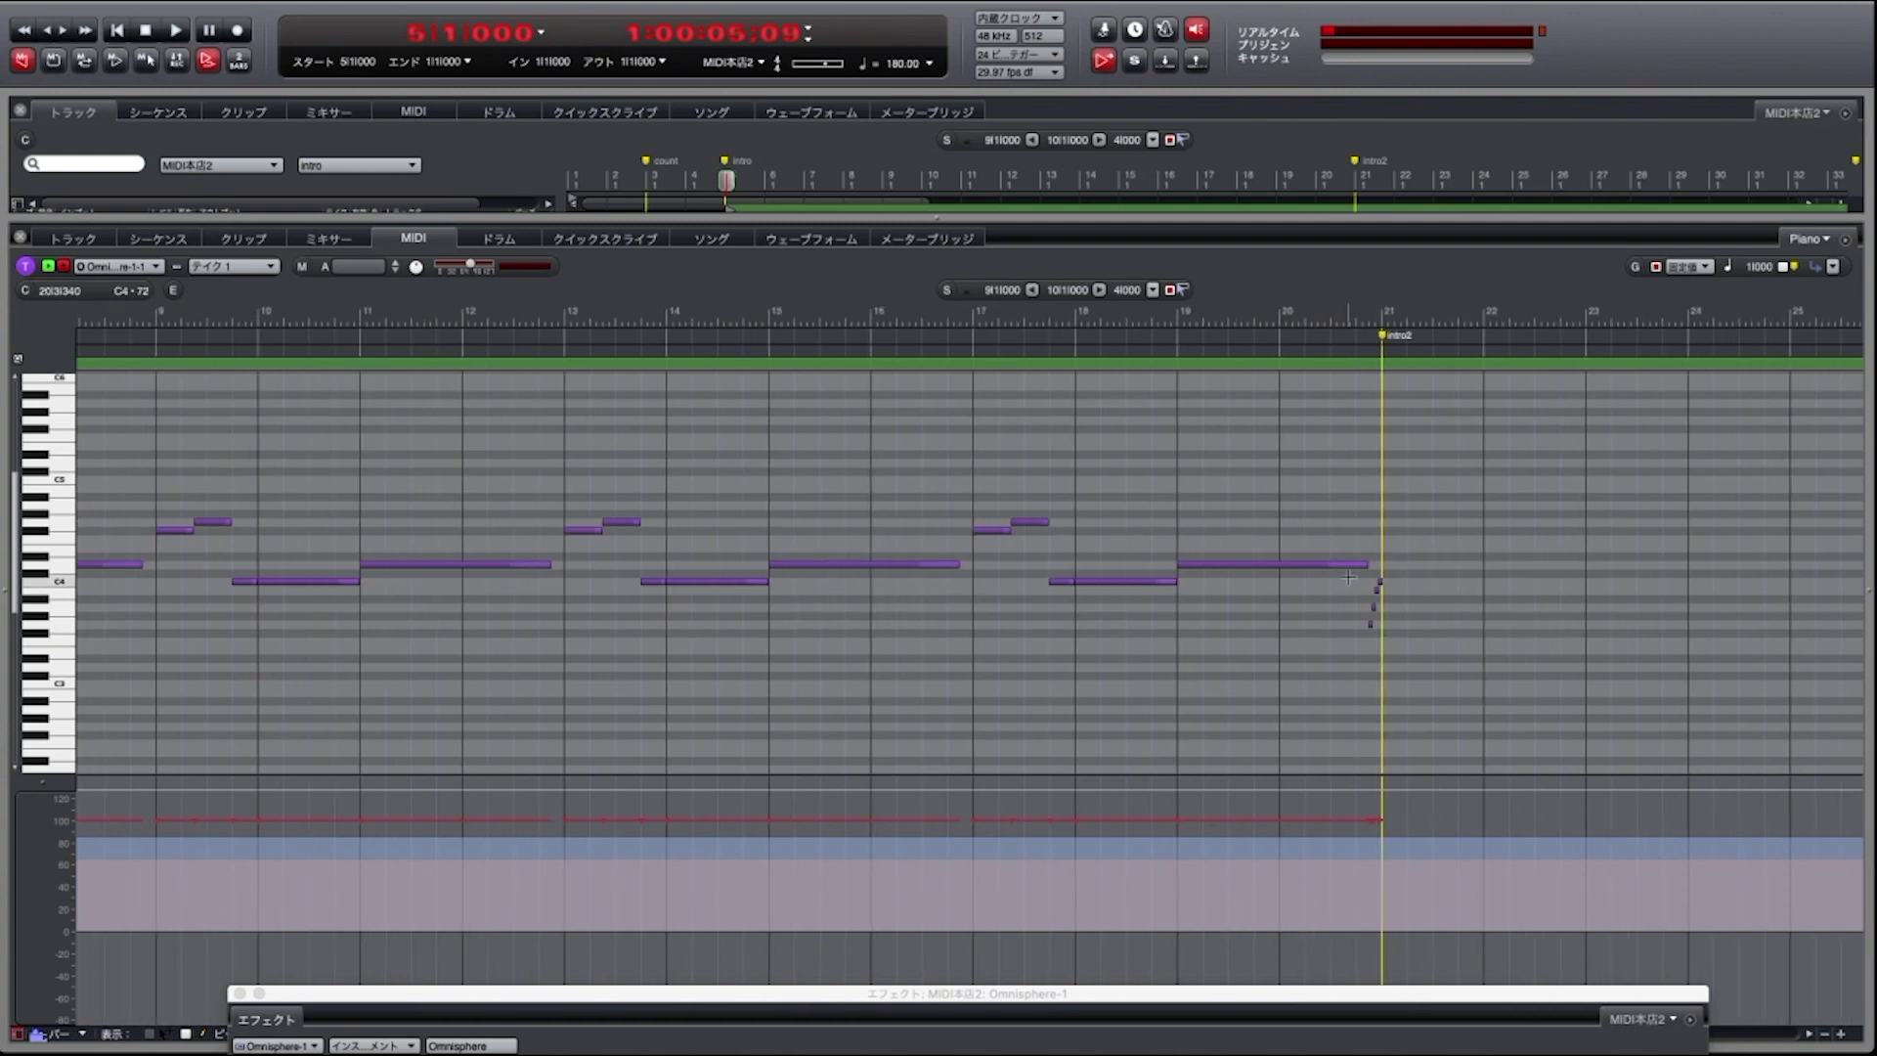
{"action": "left_click_drag", "start_coordinate": [1348, 575], "coordinate": [1461, 691]}
{"action": "scroll", "coordinate": [1378, 667], "scroll_direction": "left", "scroll_amount": 4}
{"action": "left_click_drag", "start_coordinate": [1551, 584], "coordinate": [796, 583]}
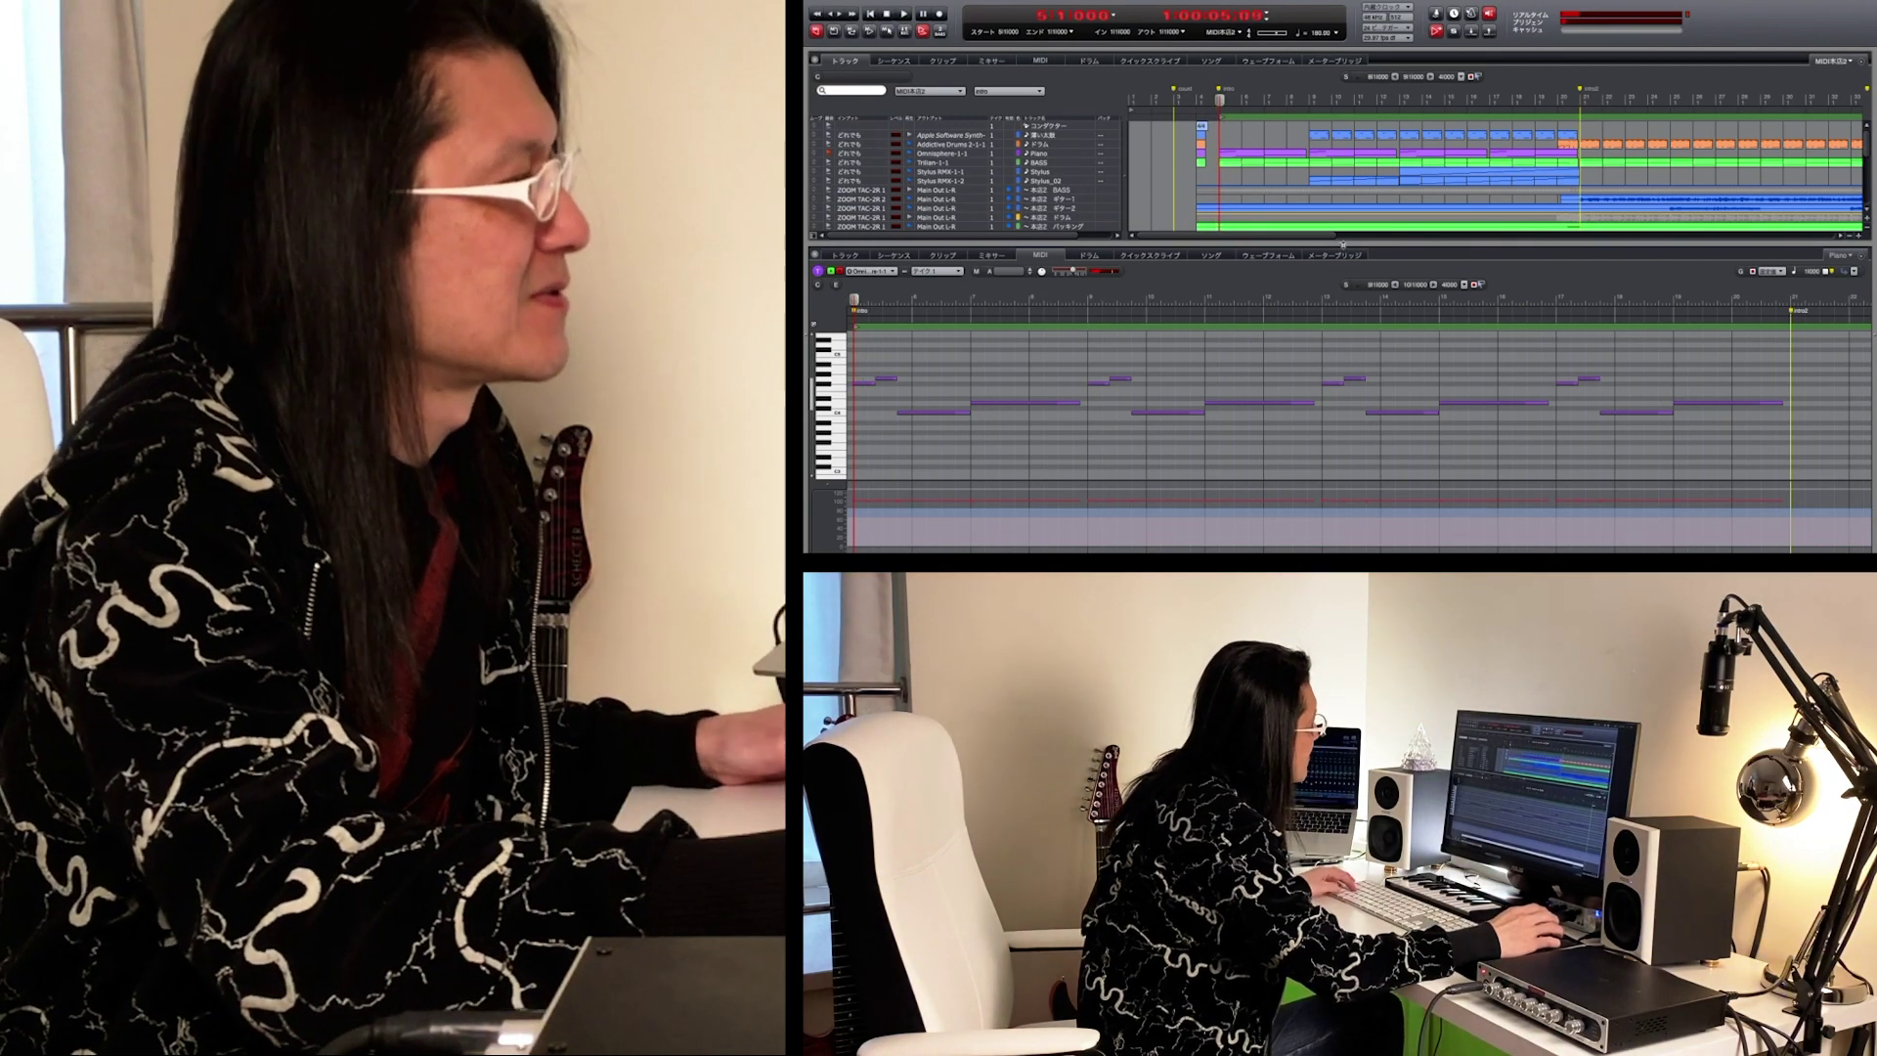
Enlarge the track overview, play the piano part and audition Omnisphere's Hybrid Pianos patches, including Redemption Piano
{"action": "left_click_drag", "start_coordinate": [1343, 245], "coordinate": [1359, 340]}
{"action": "key", "text": "space"}
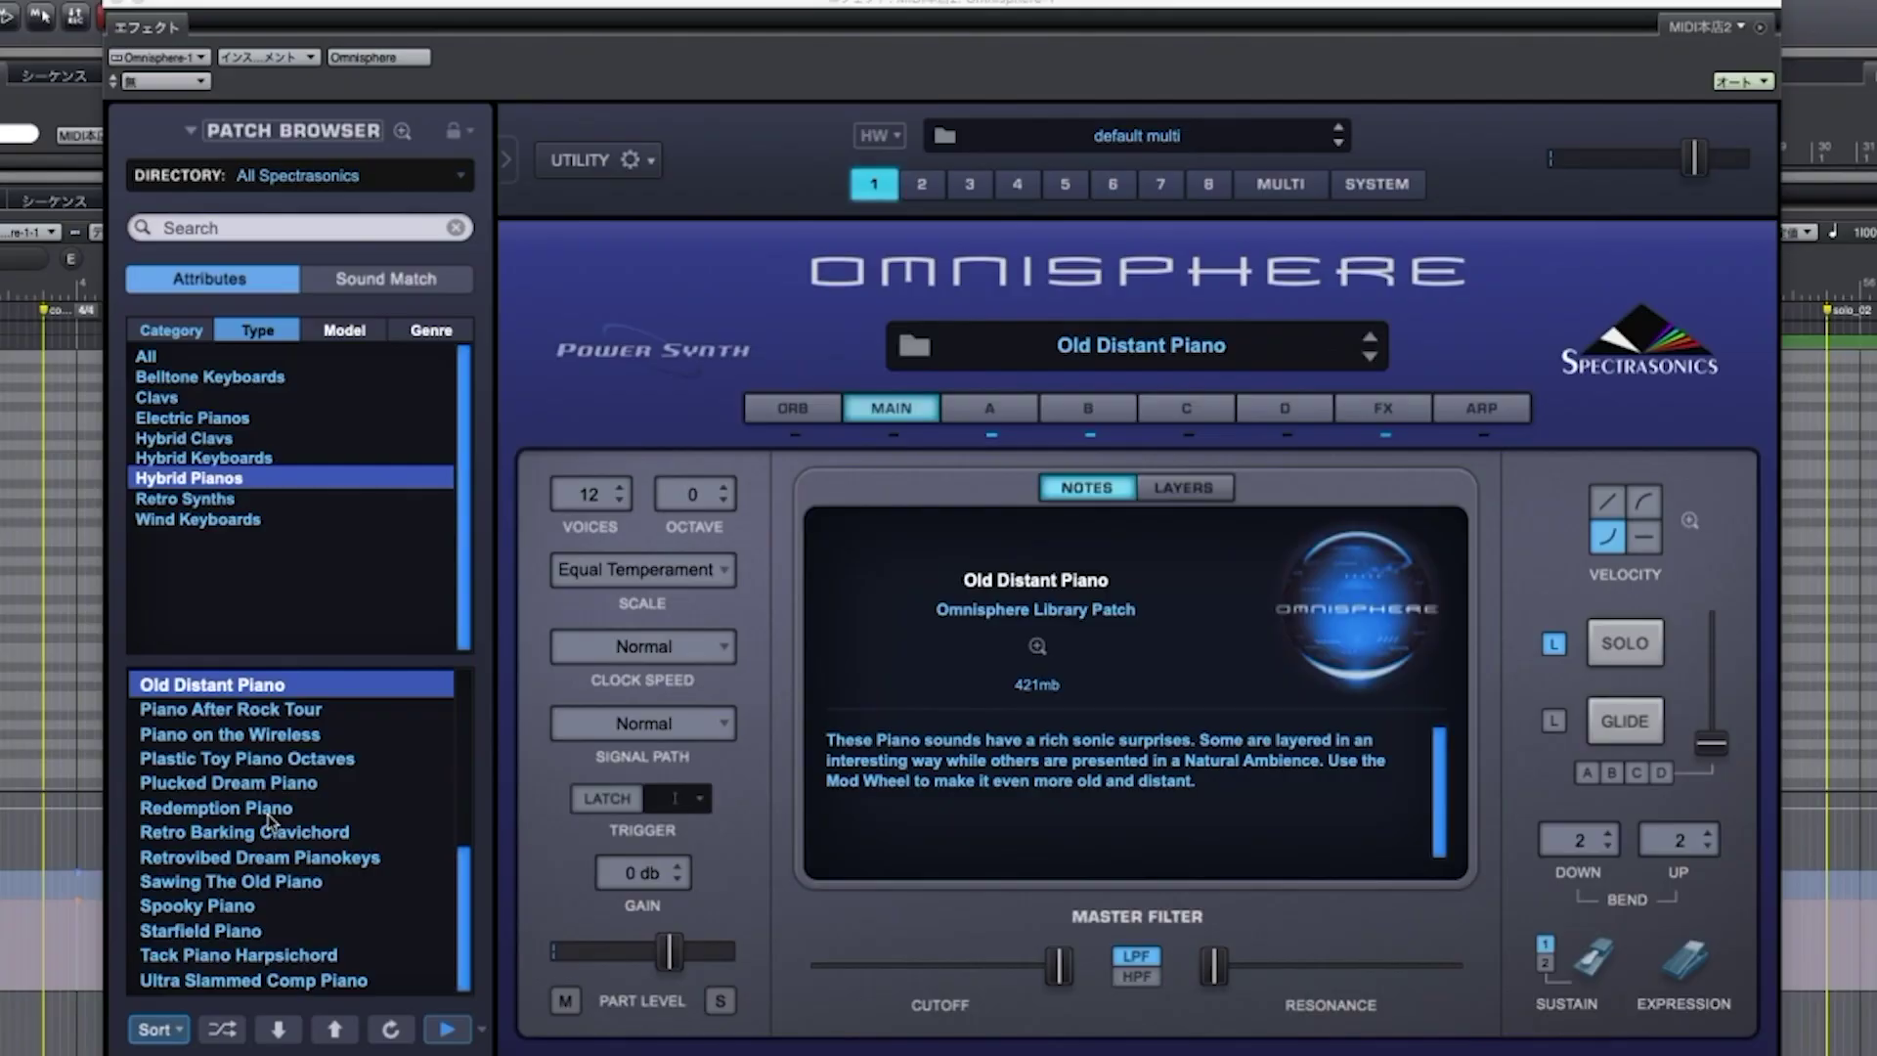
{"action": "left_click", "coordinate": [269, 810]}
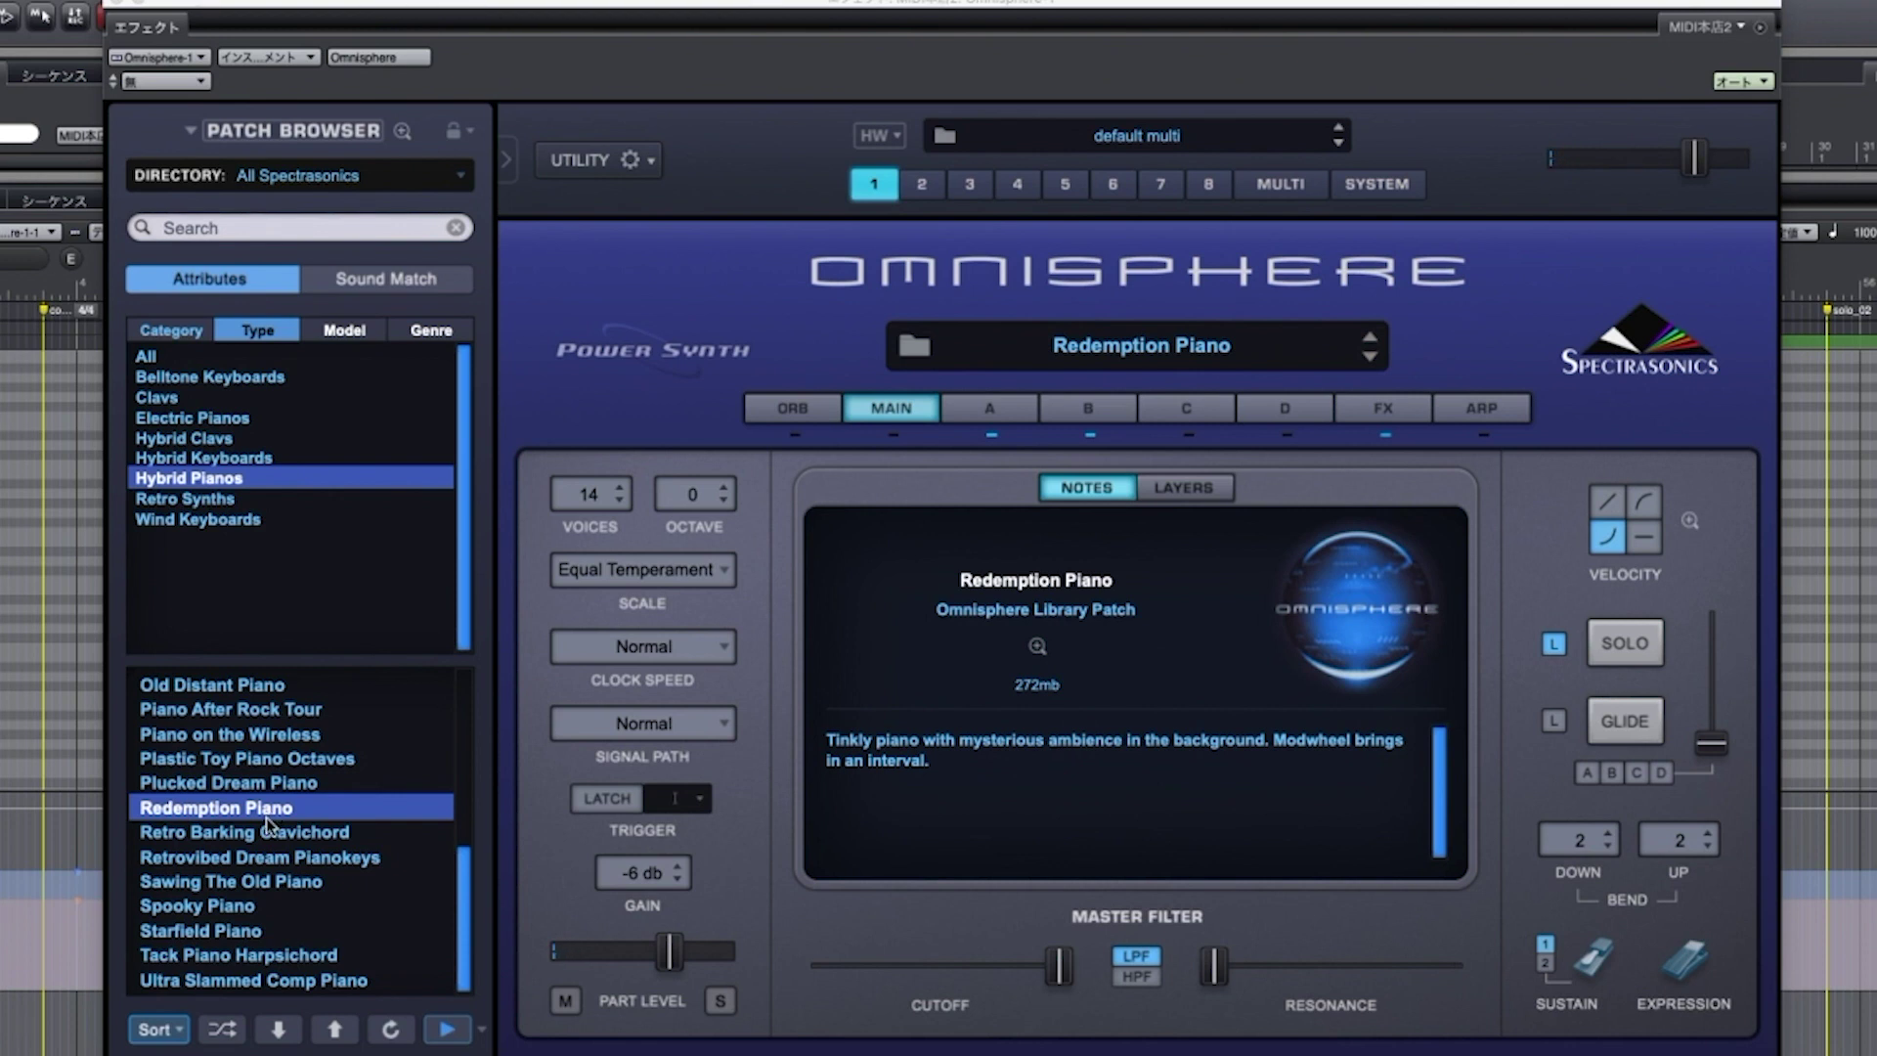
{"action": "scroll", "coordinate": [293, 831], "scroll_direction": "up", "scroll_amount": 5}
{"action": "left_click", "coordinate": [266, 682]}
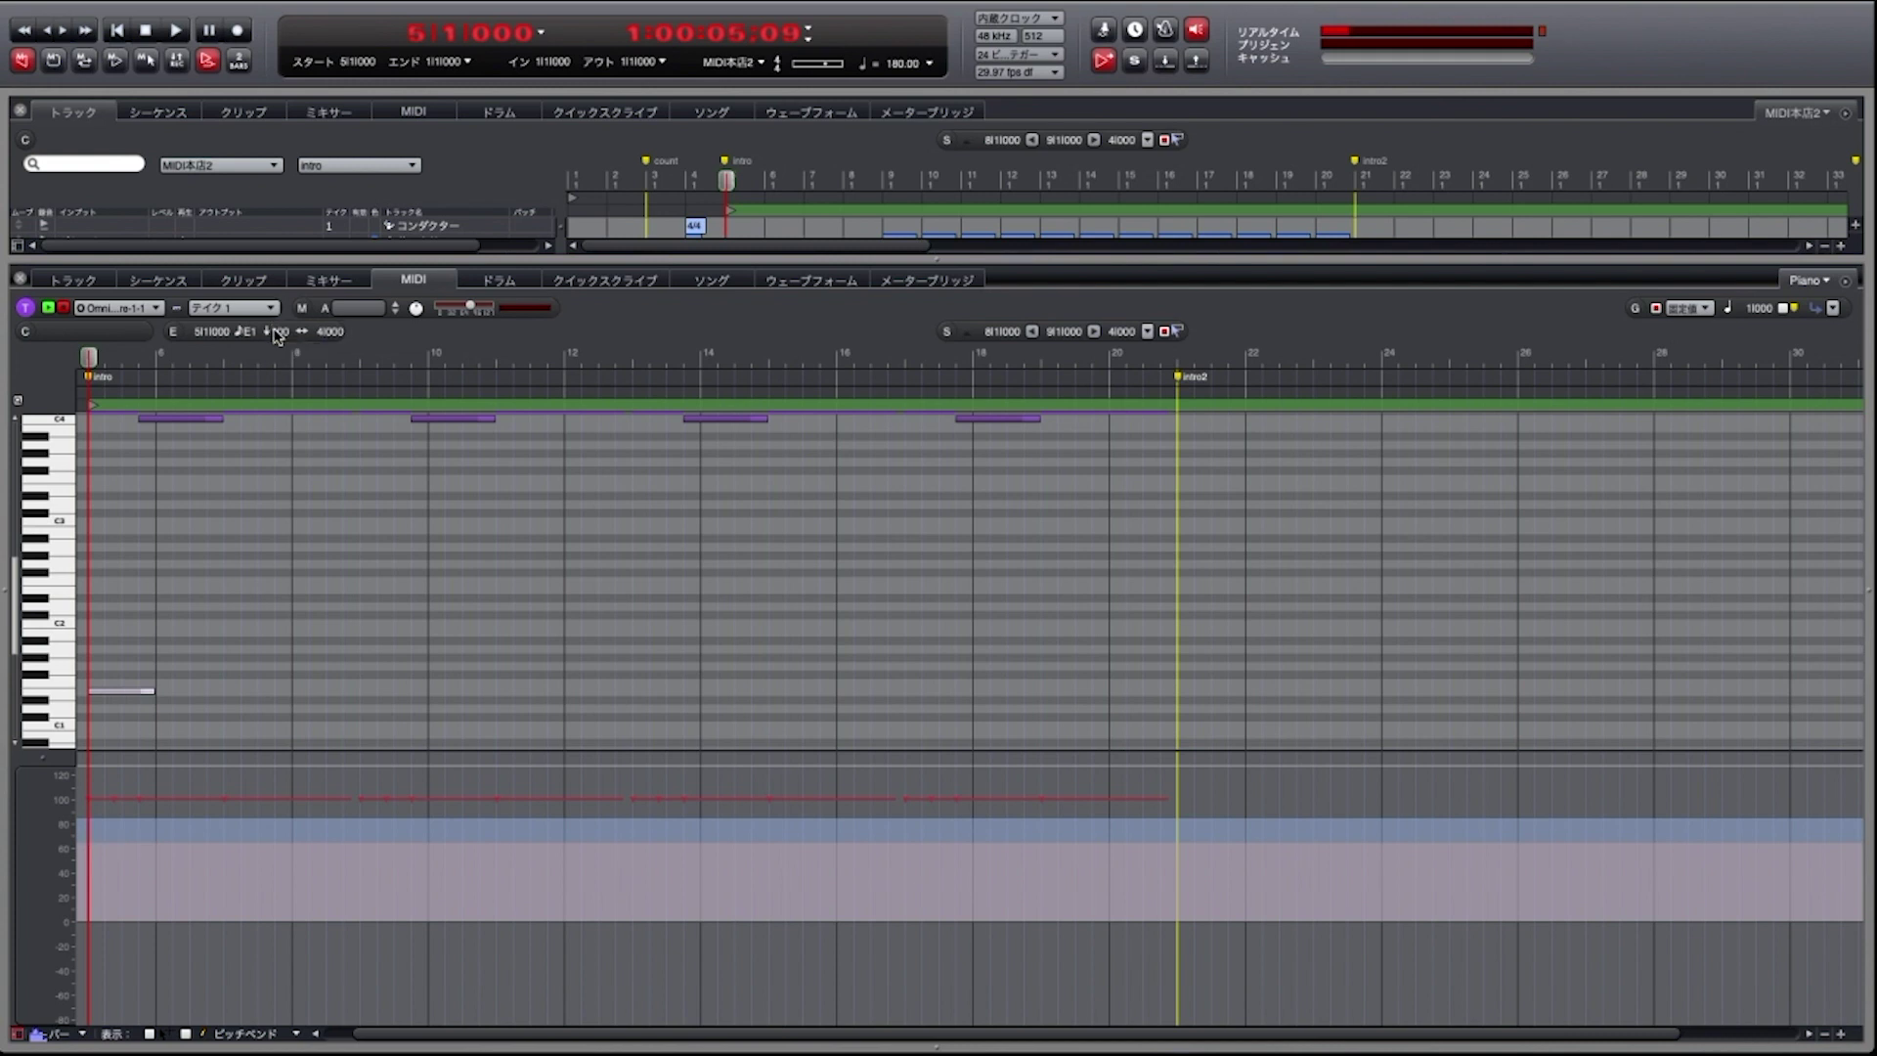
Add one-bar low notes C1 at bar 6 and D1 at bar 7 to the piano part and play them back
{"action": "key", "text": "space"}
{"action": "key", "text": "space"}
{"action": "key", "text": "space"}
{"action": "key", "text": "space"}
{"action": "scroll", "coordinate": [256, 602], "scroll_direction": "down", "scroll_amount": 5}
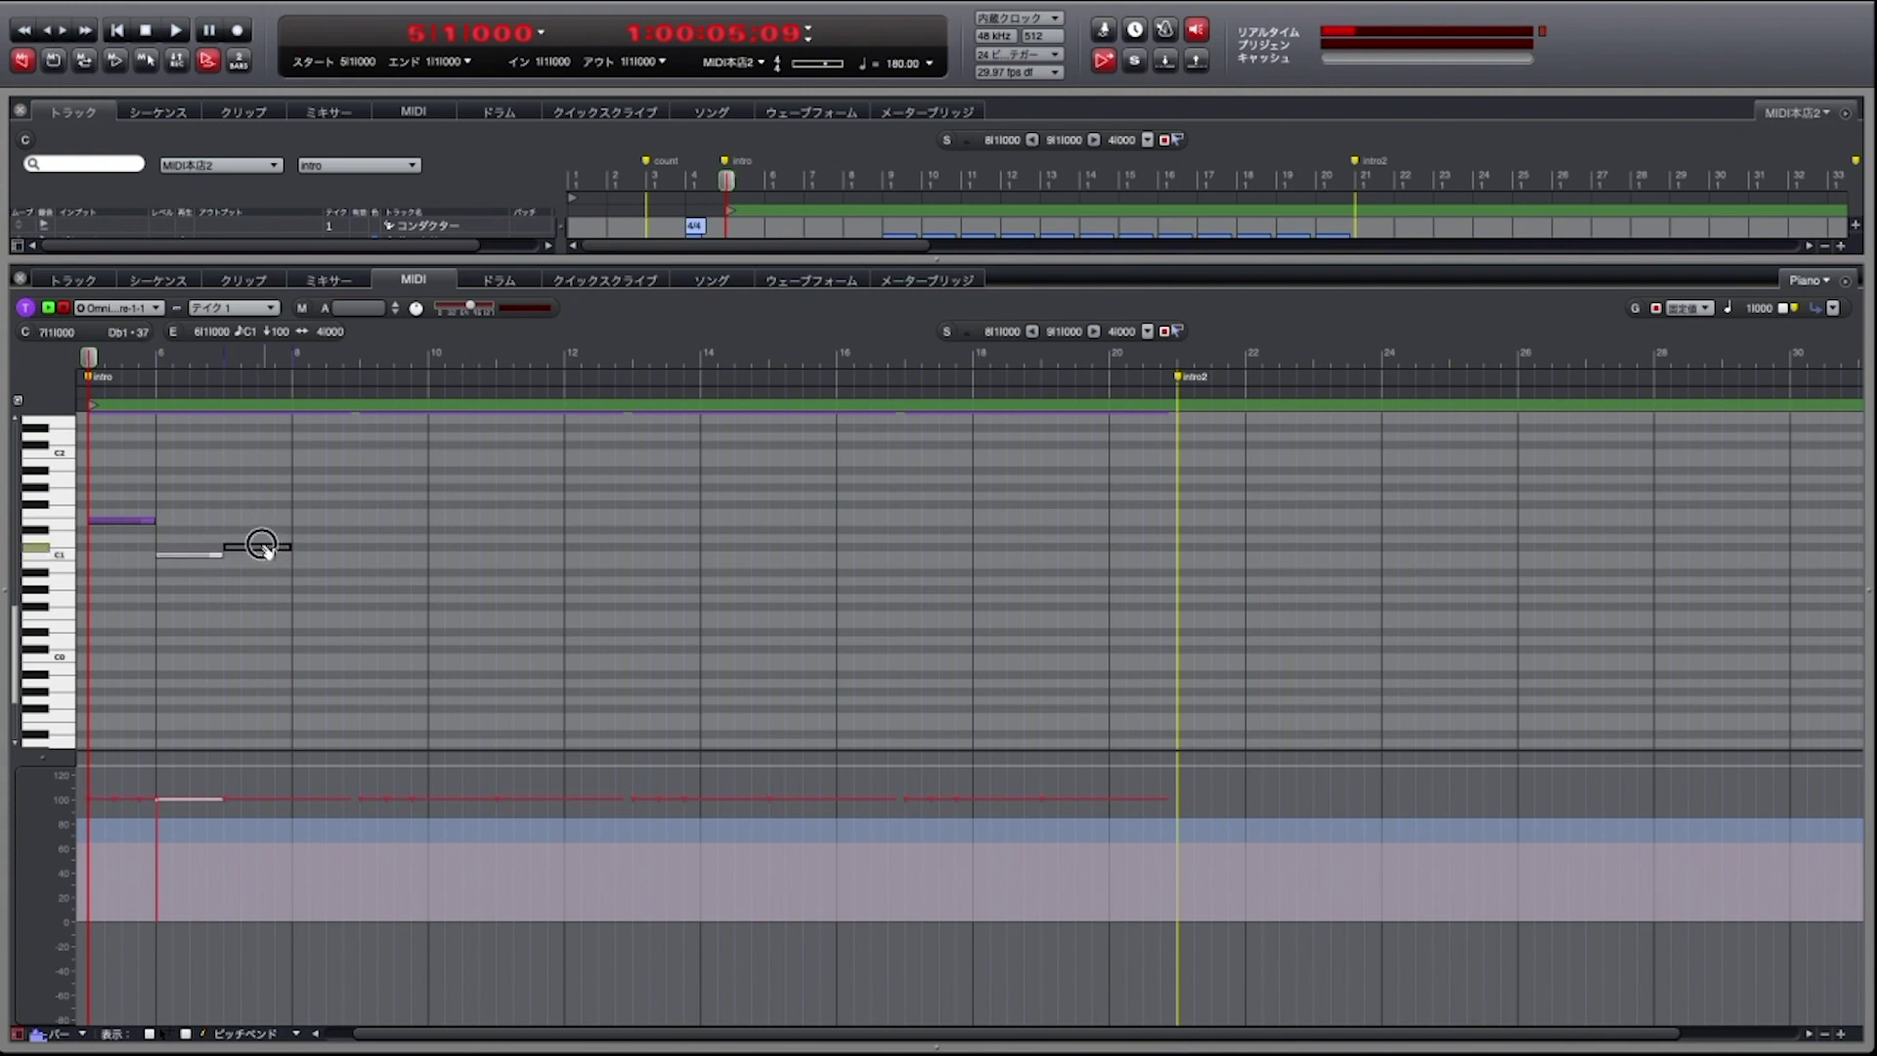
{"action": "key", "text": "space"}
{"action": "scroll", "coordinate": [327, 587], "scroll_direction": "left", "scroll_amount": 3}
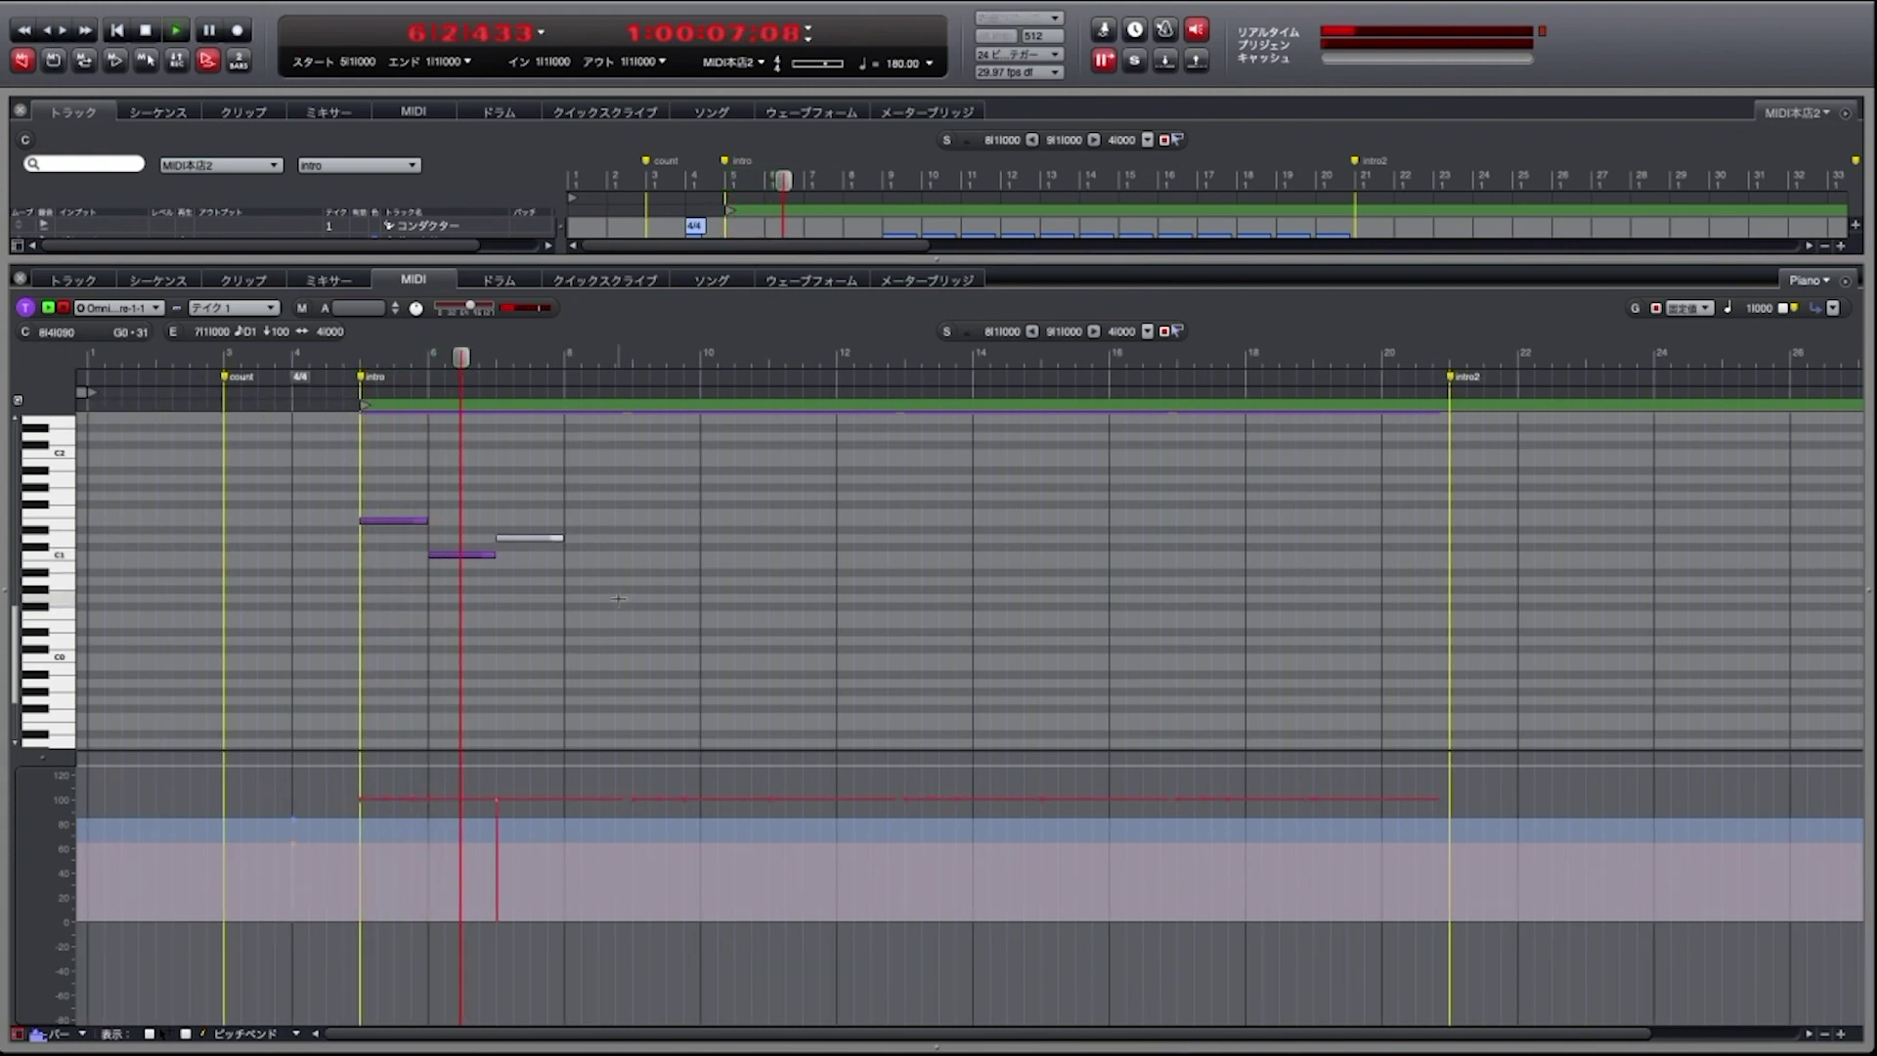
Lengthen the low D1 note to bar 9 and copy the four-bar low phrase to bars 9 to 12
{"action": "left_click_drag", "start_coordinate": [567, 534], "coordinate": [631, 536]}
{"action": "key", "text": "space"}
{"action": "left_click_drag", "start_coordinate": [690, 595], "coordinate": [682, 531]}
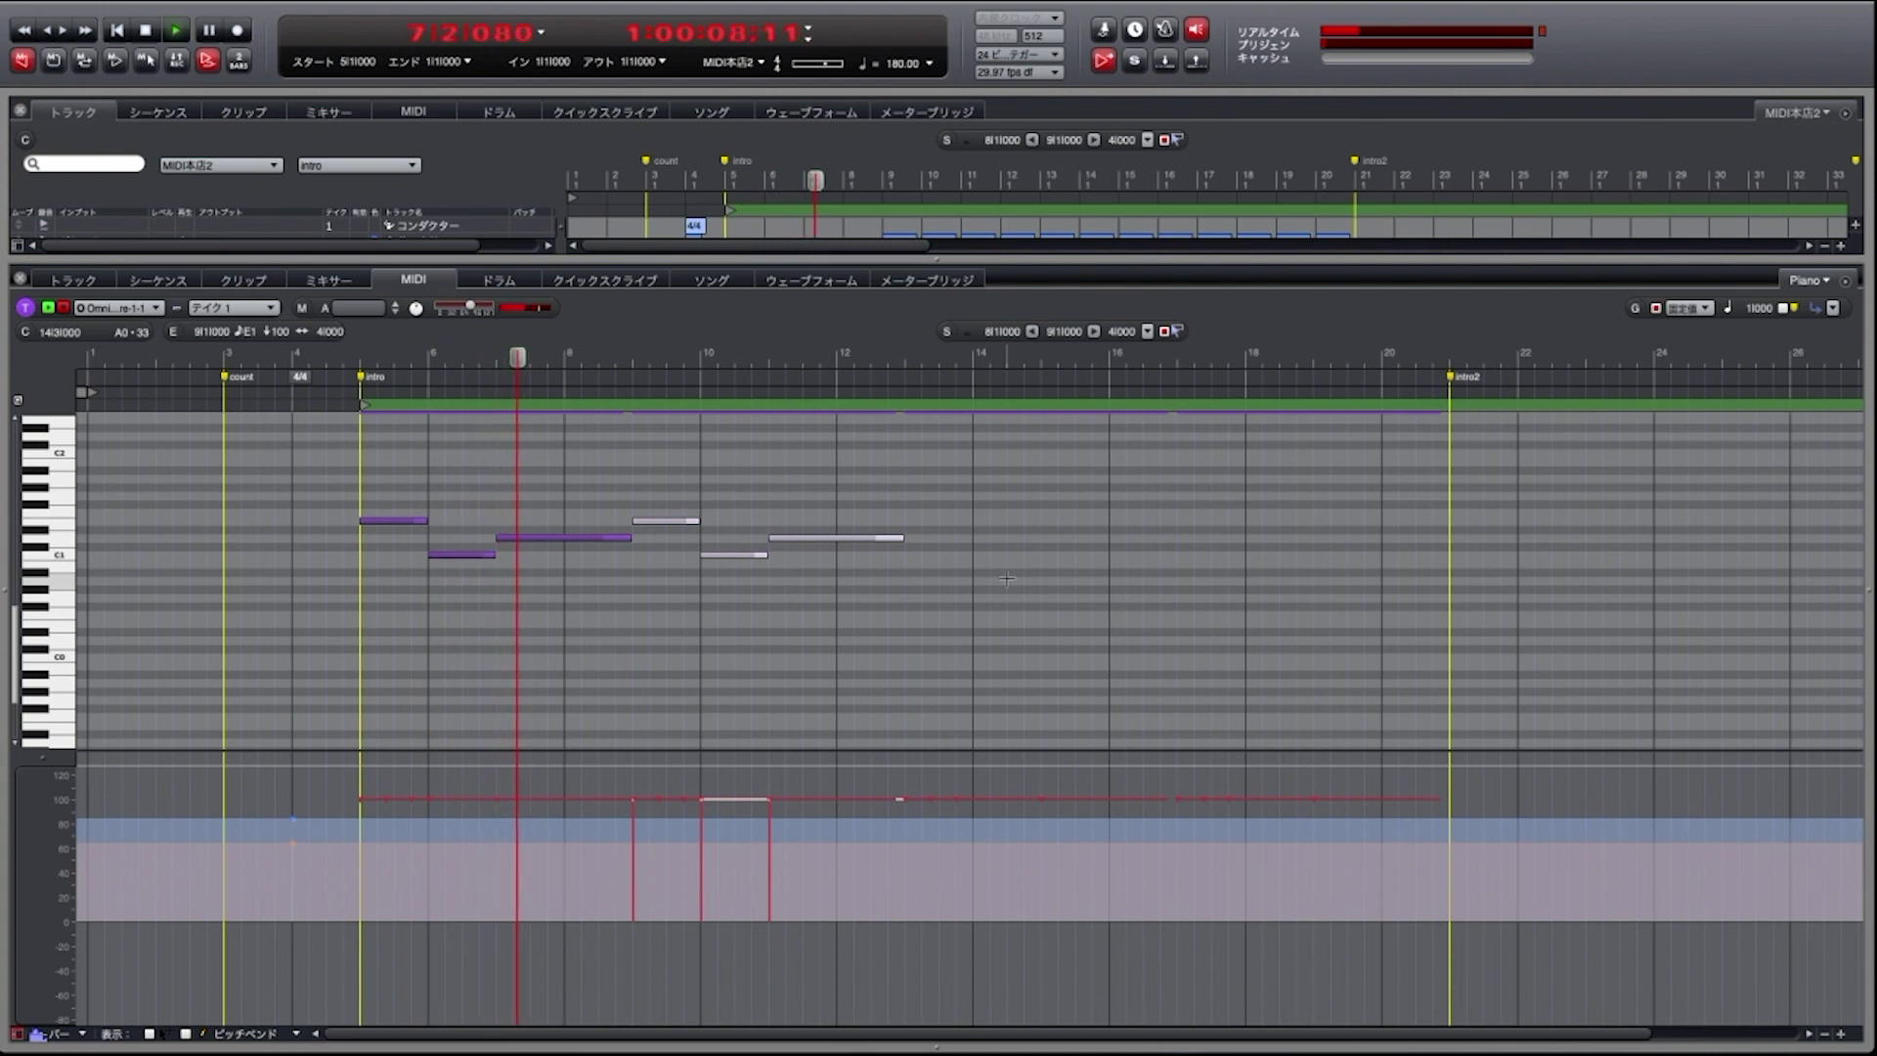
{"action": "left_click", "coordinate": [1007, 579]}
Select the eight-bar low piano phrase and duplicate it from bar 13 onward
{"action": "key", "text": "super+bracketright"}
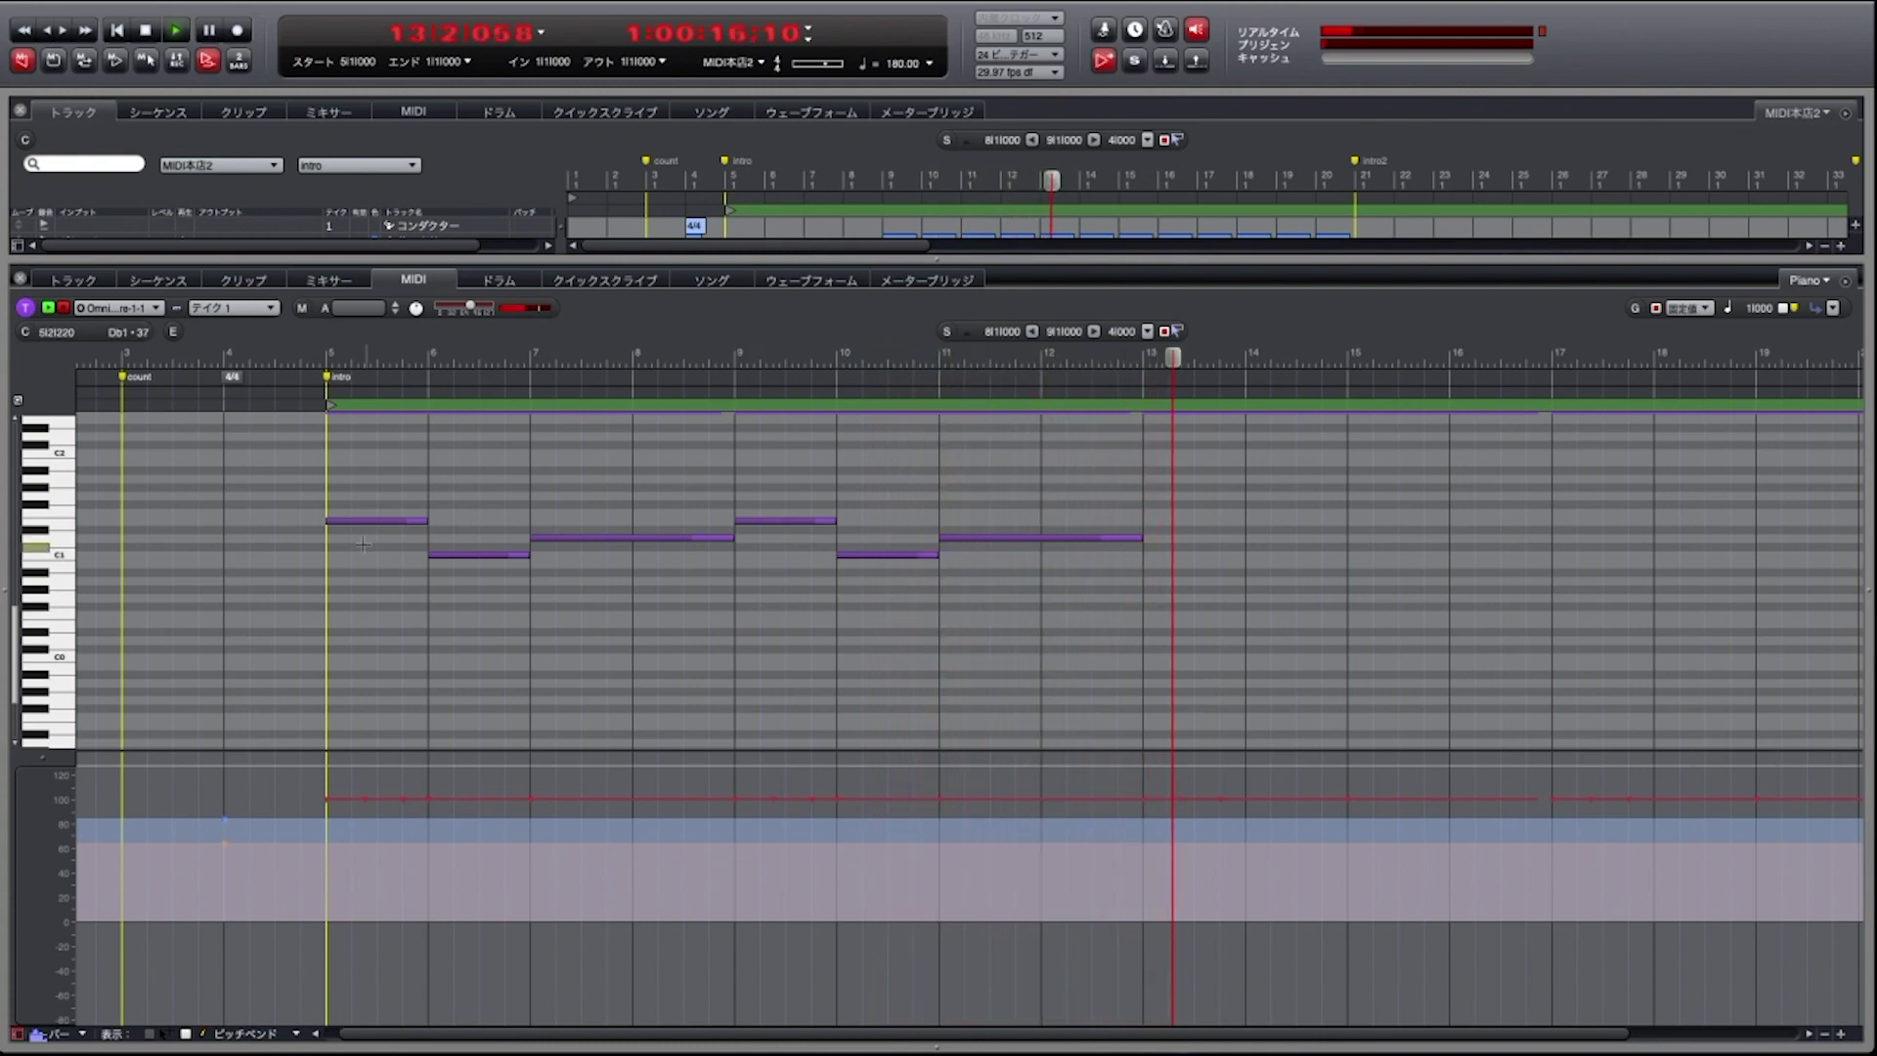
{"action": "left_click_drag", "start_coordinate": [1100, 658], "coordinate": [240, 452]}
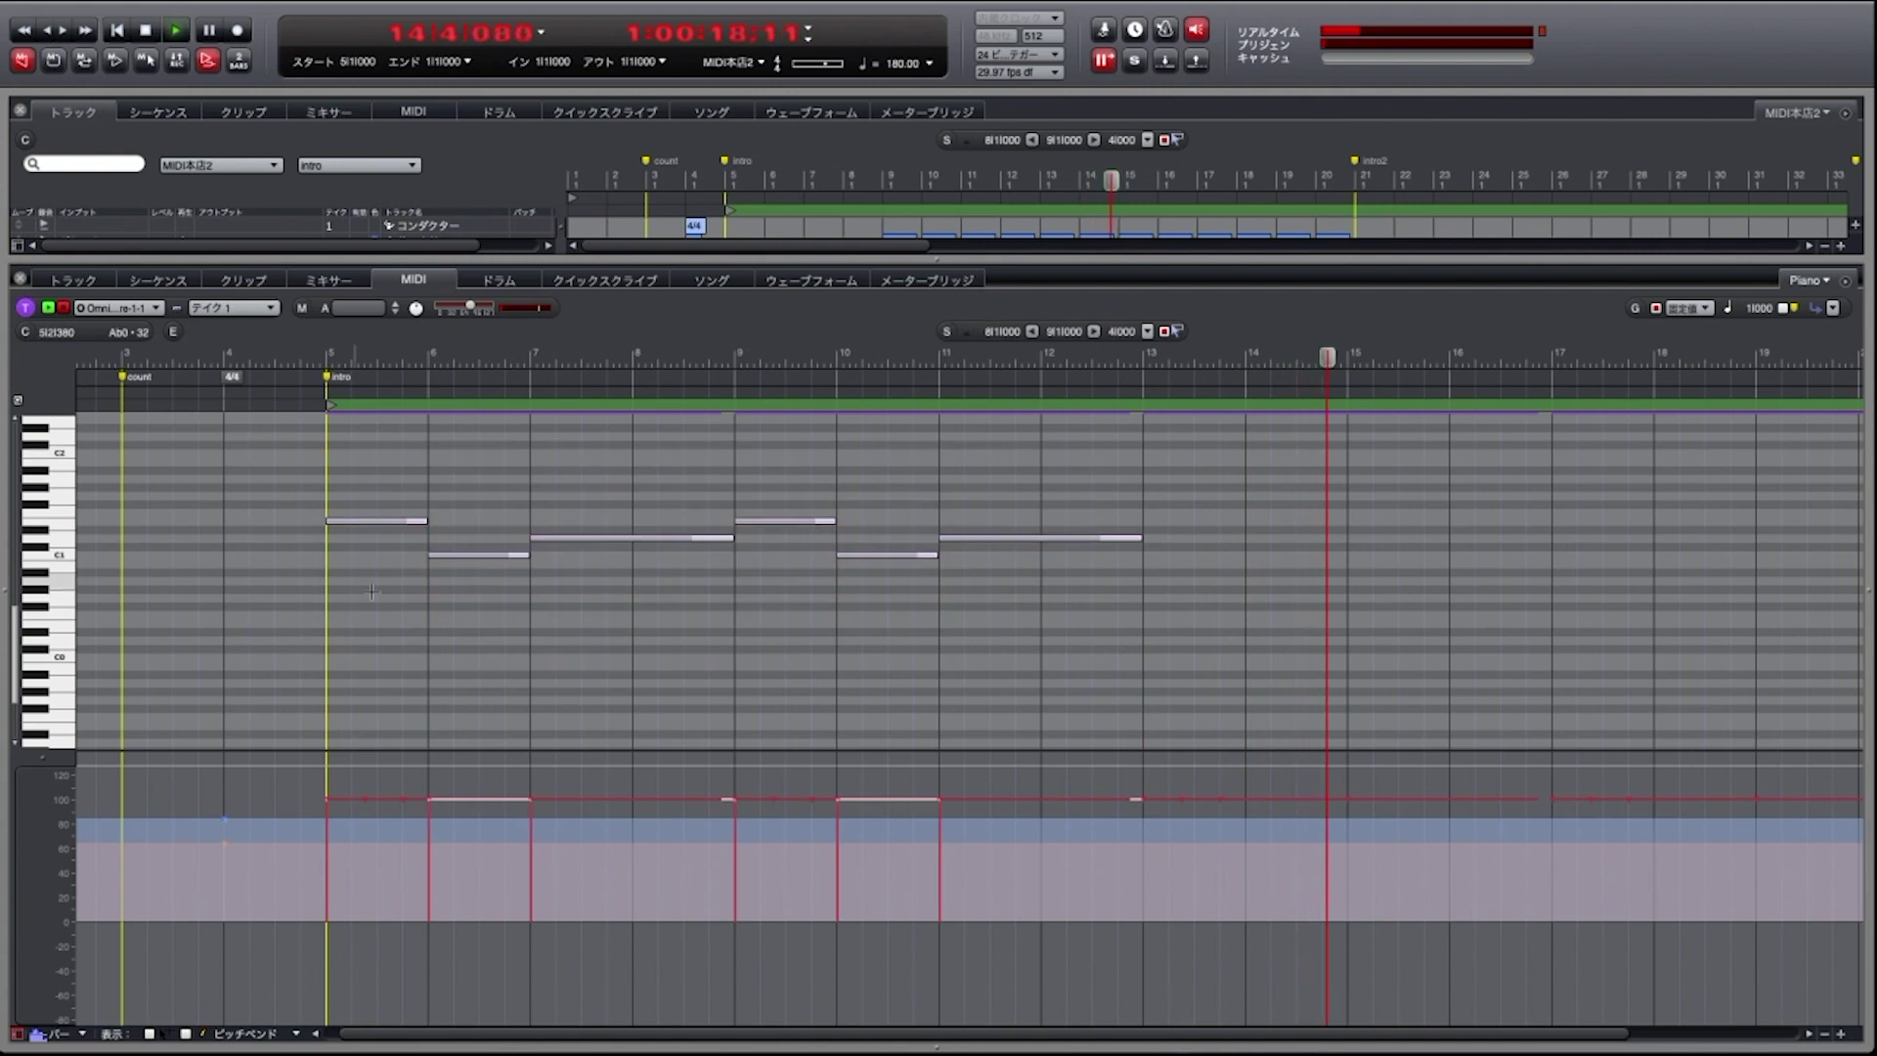
{"action": "key", "text": "space"}
{"action": "left_click_drag", "start_coordinate": [385, 531], "coordinate": [1219, 528]}
{"action": "key", "text": "space"}
{"action": "left_click", "coordinate": [1235, 599]}
Raise the three bass pickup notes before the intro2 marker by one octave and play the passage
{"action": "key", "text": "ctrl+bracketleft"}
{"action": "key", "text": "ctrl+bracketleft"}
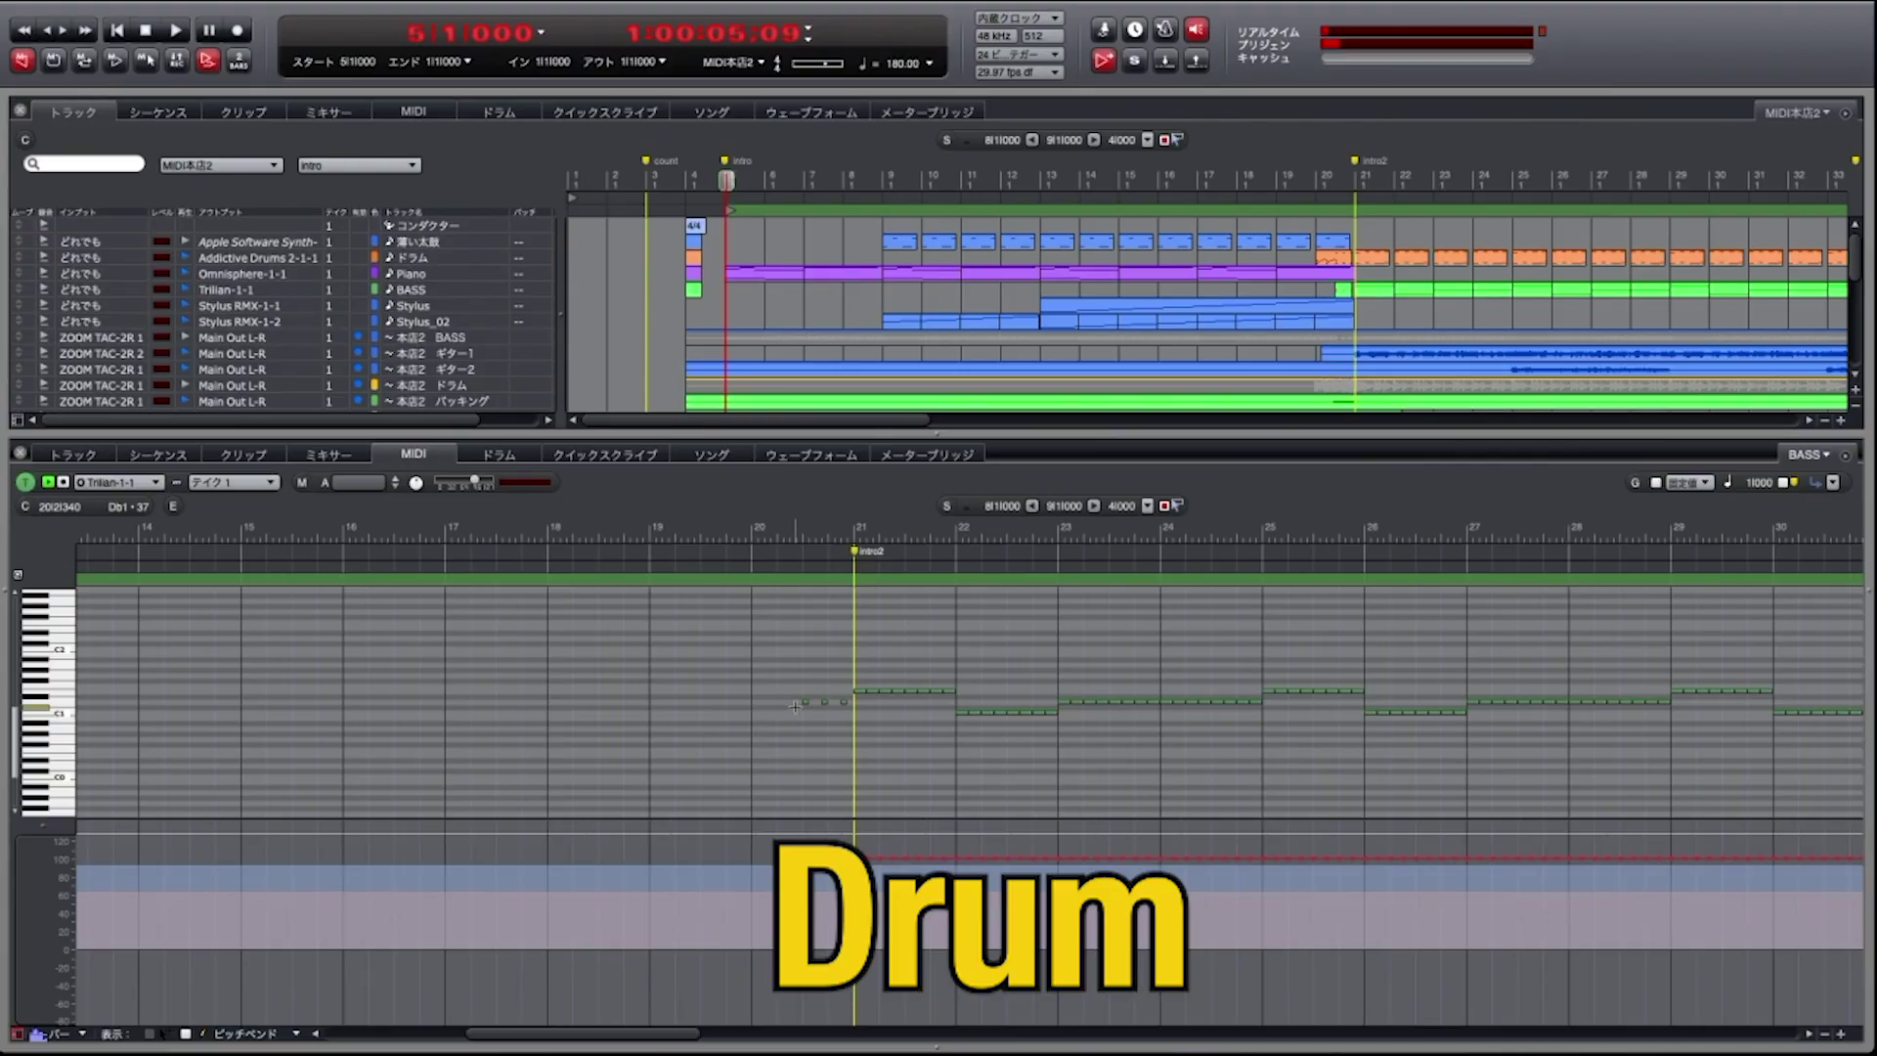
{"action": "left_click", "coordinate": [794, 704]}
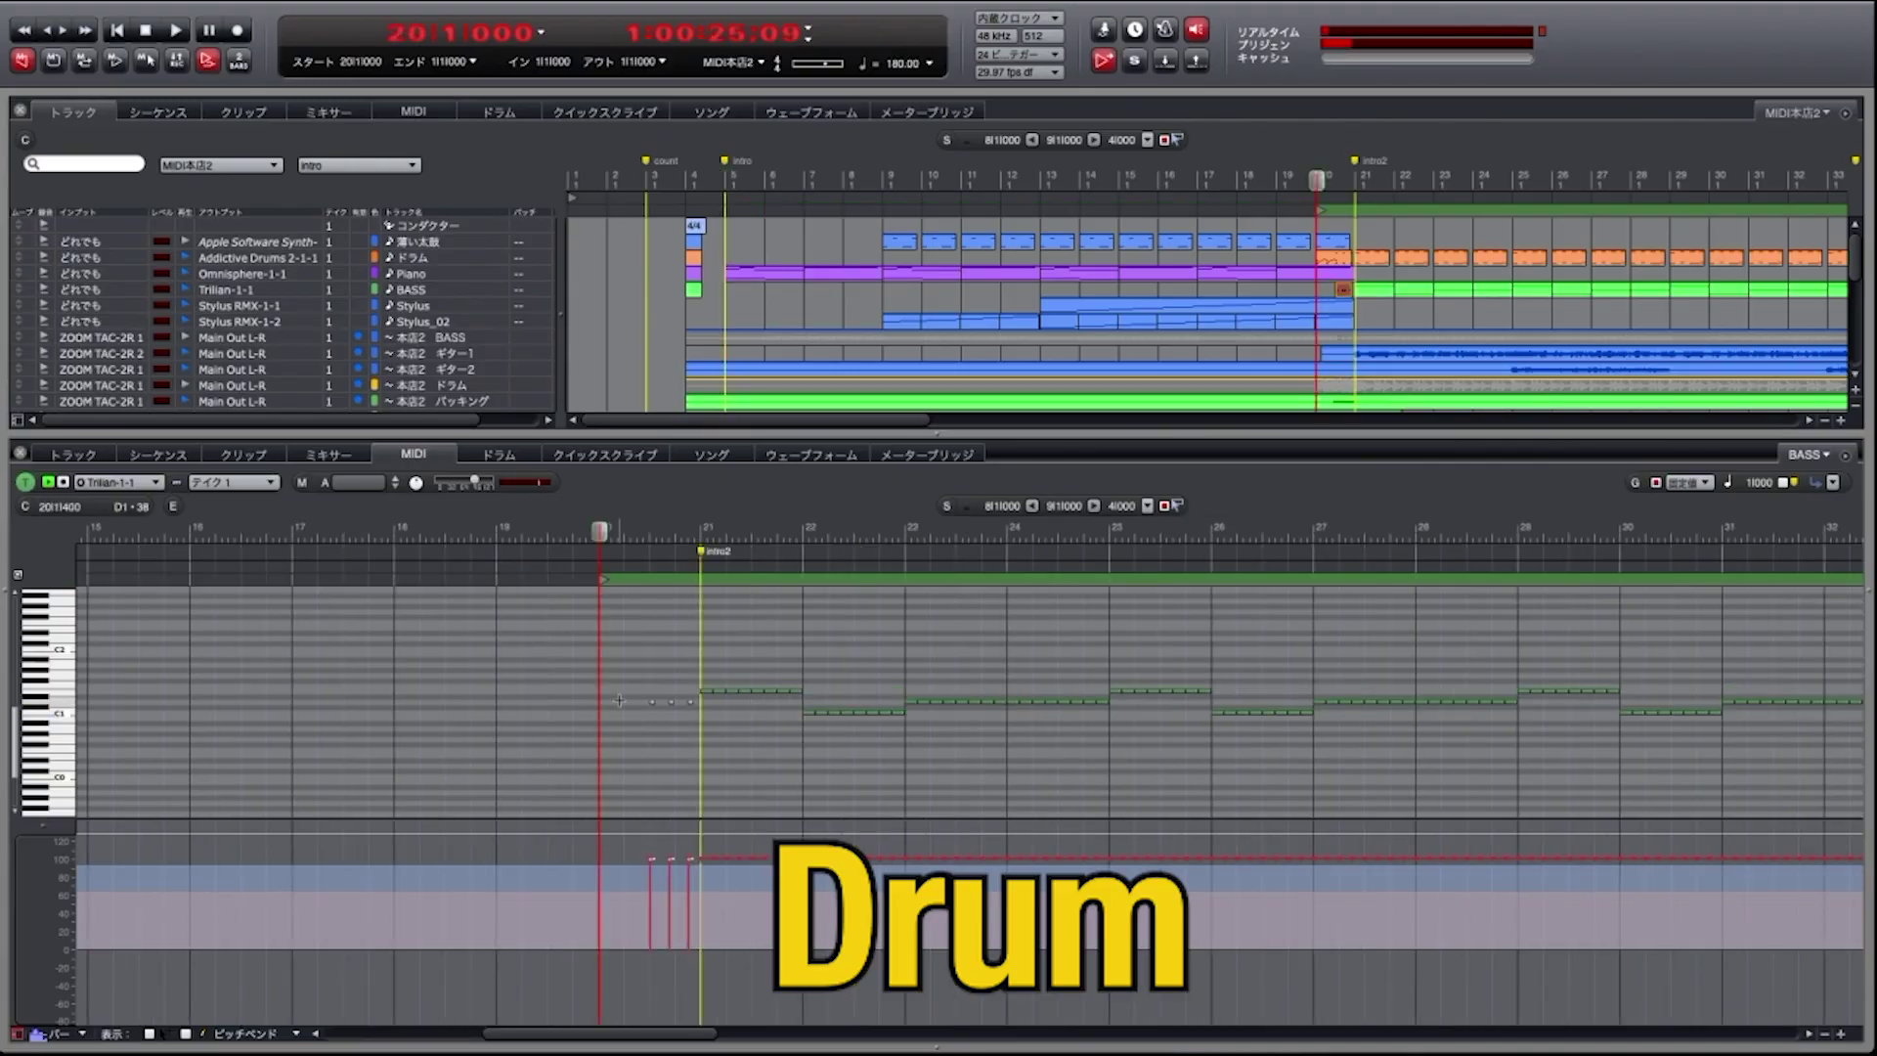
{"action": "key", "text": "space"}
{"action": "left_click", "coordinate": [982, 640]}
{"action": "key", "text": "space"}
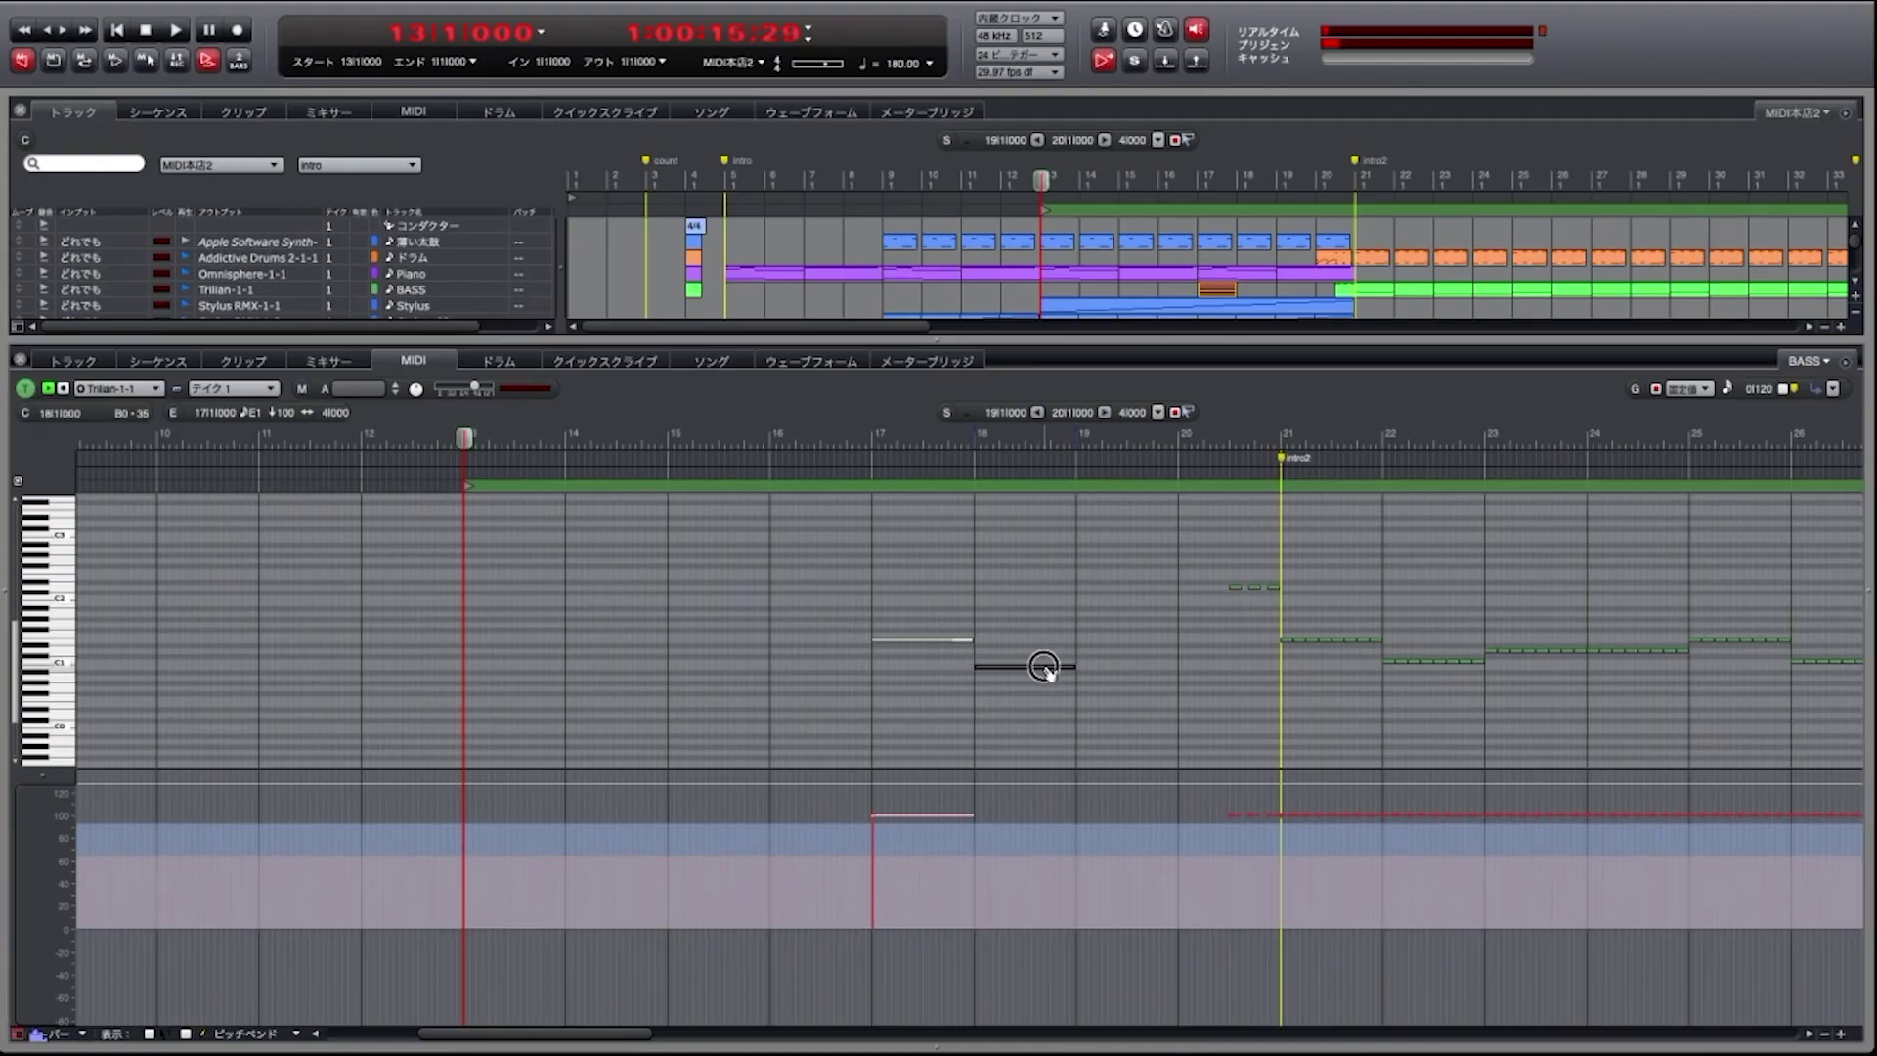
Draw bass notes C1 at bar 18 and D1 at bar 19, extending the D1 to the pickup notes
{"action": "left_click", "coordinate": [1045, 664]}
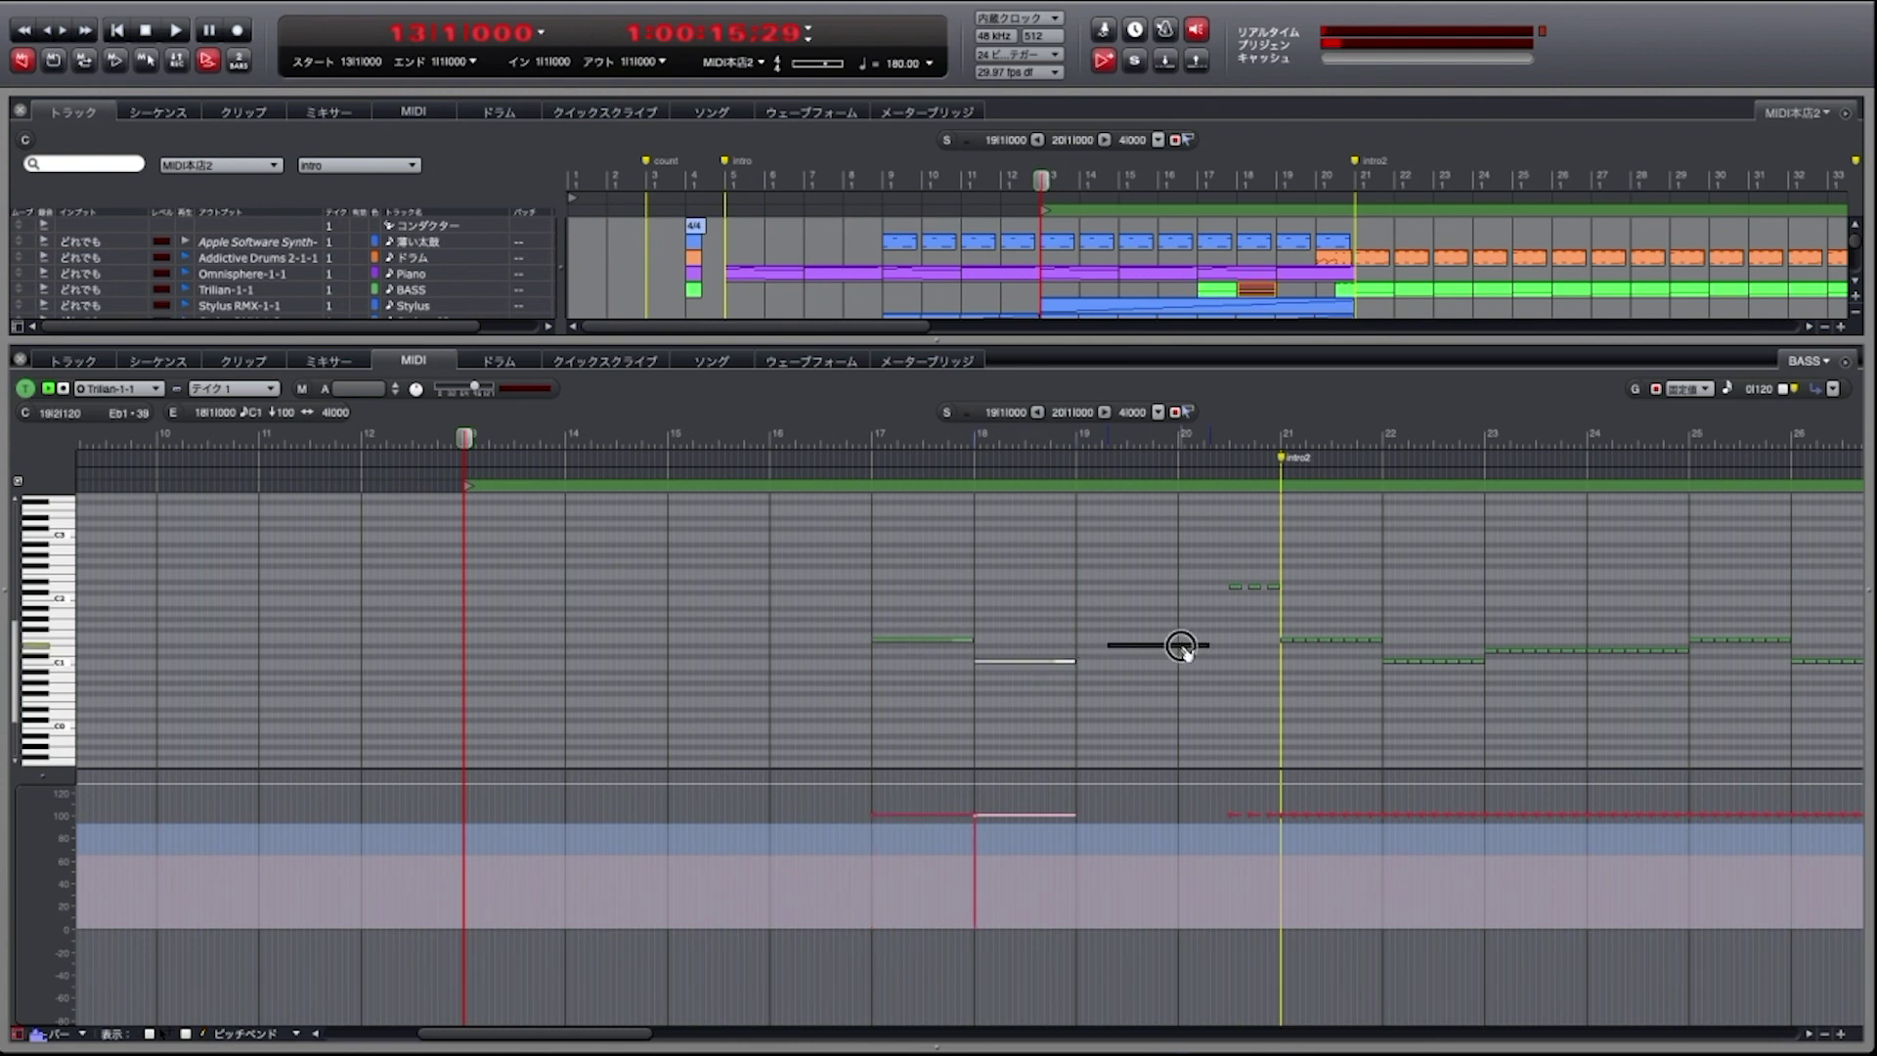
{"action": "left_click", "coordinate": [1146, 653]}
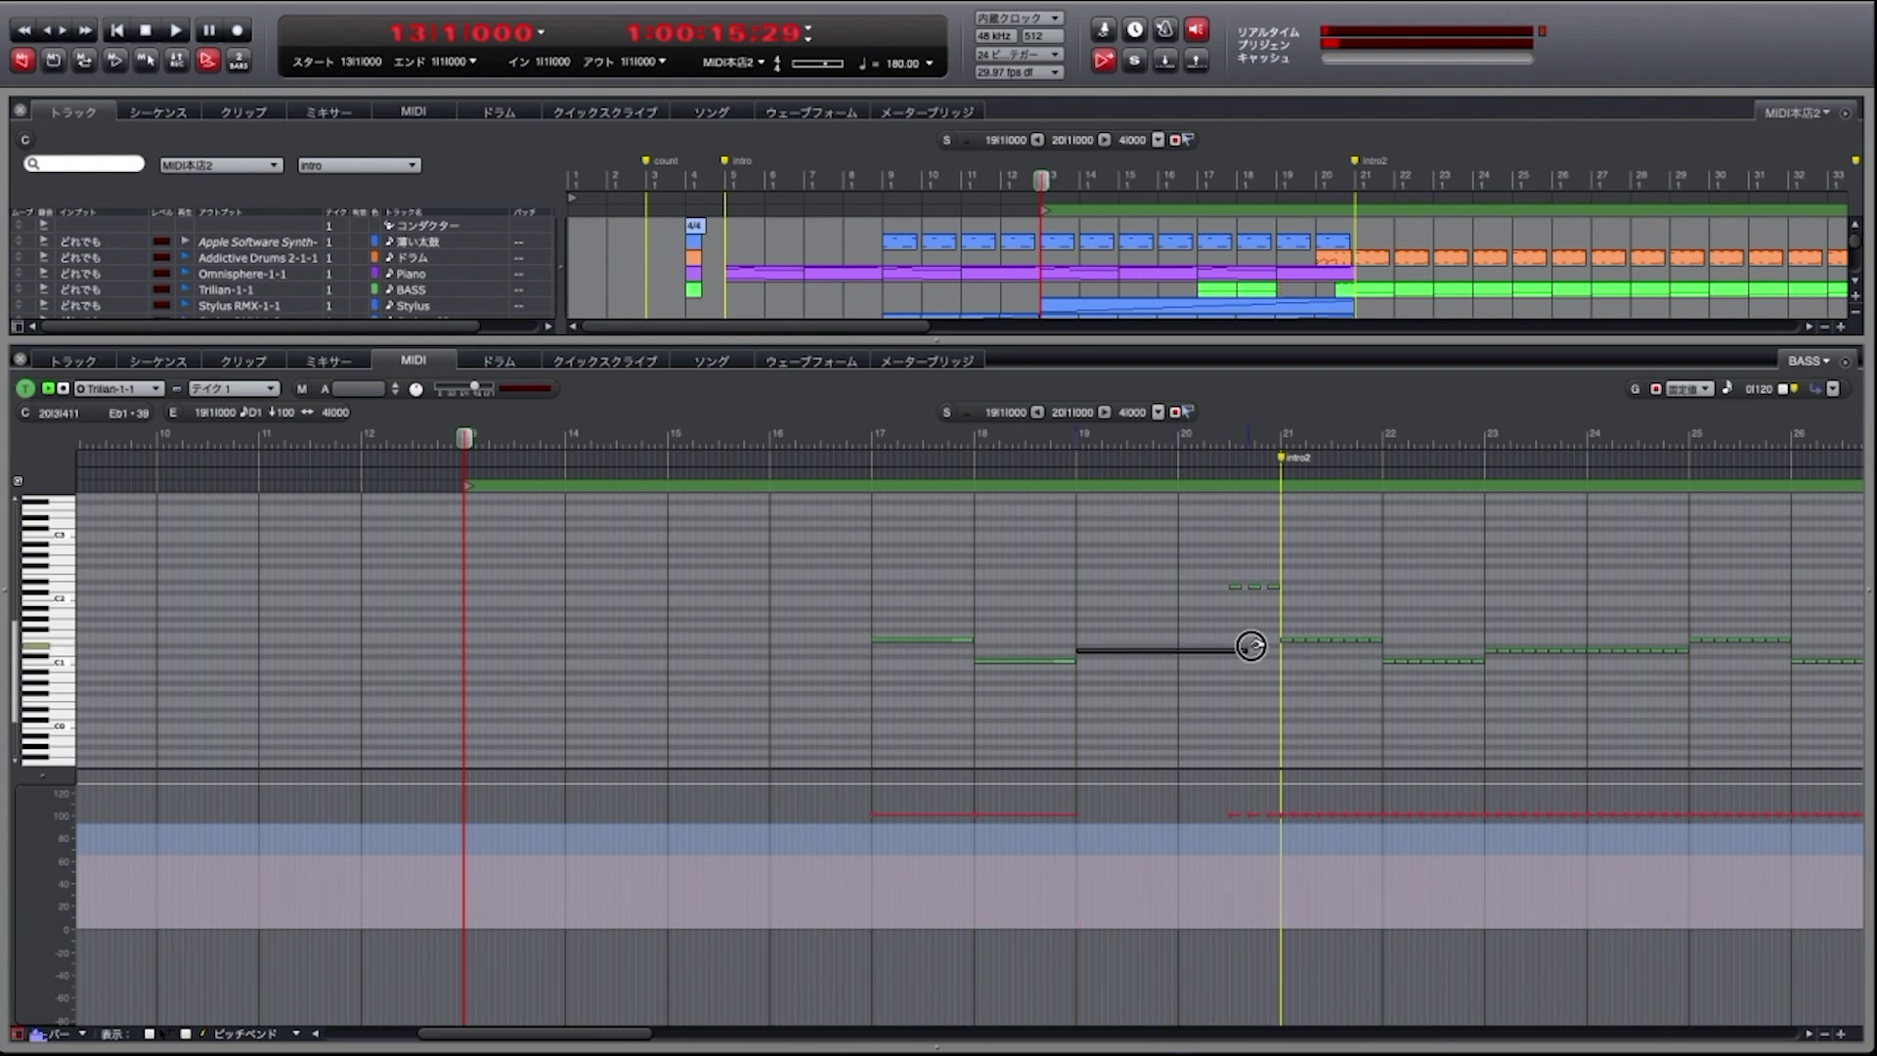
{"action": "left_click", "coordinate": [1230, 645]}
Play the drum fill from bar 20 toward the intro2 marker
{"action": "key", "text": "super+bracketleft"}
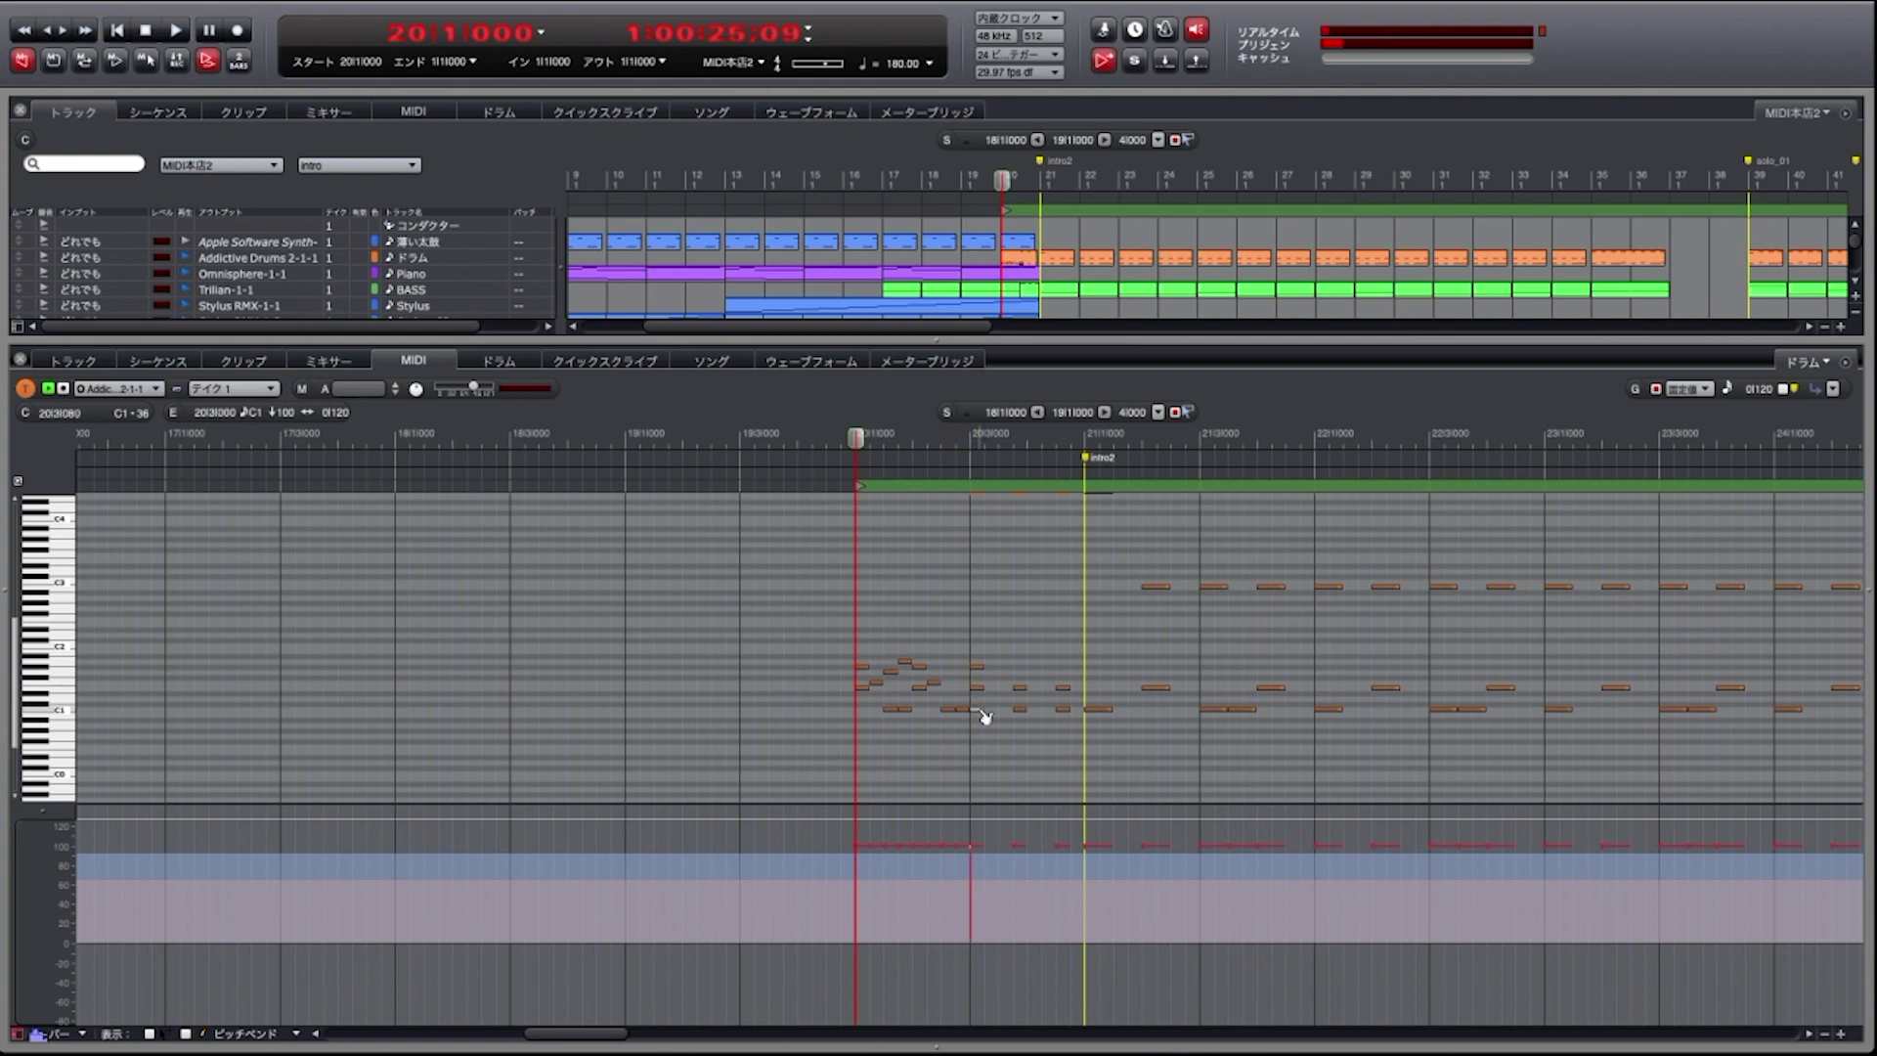
{"action": "key", "text": "space"}
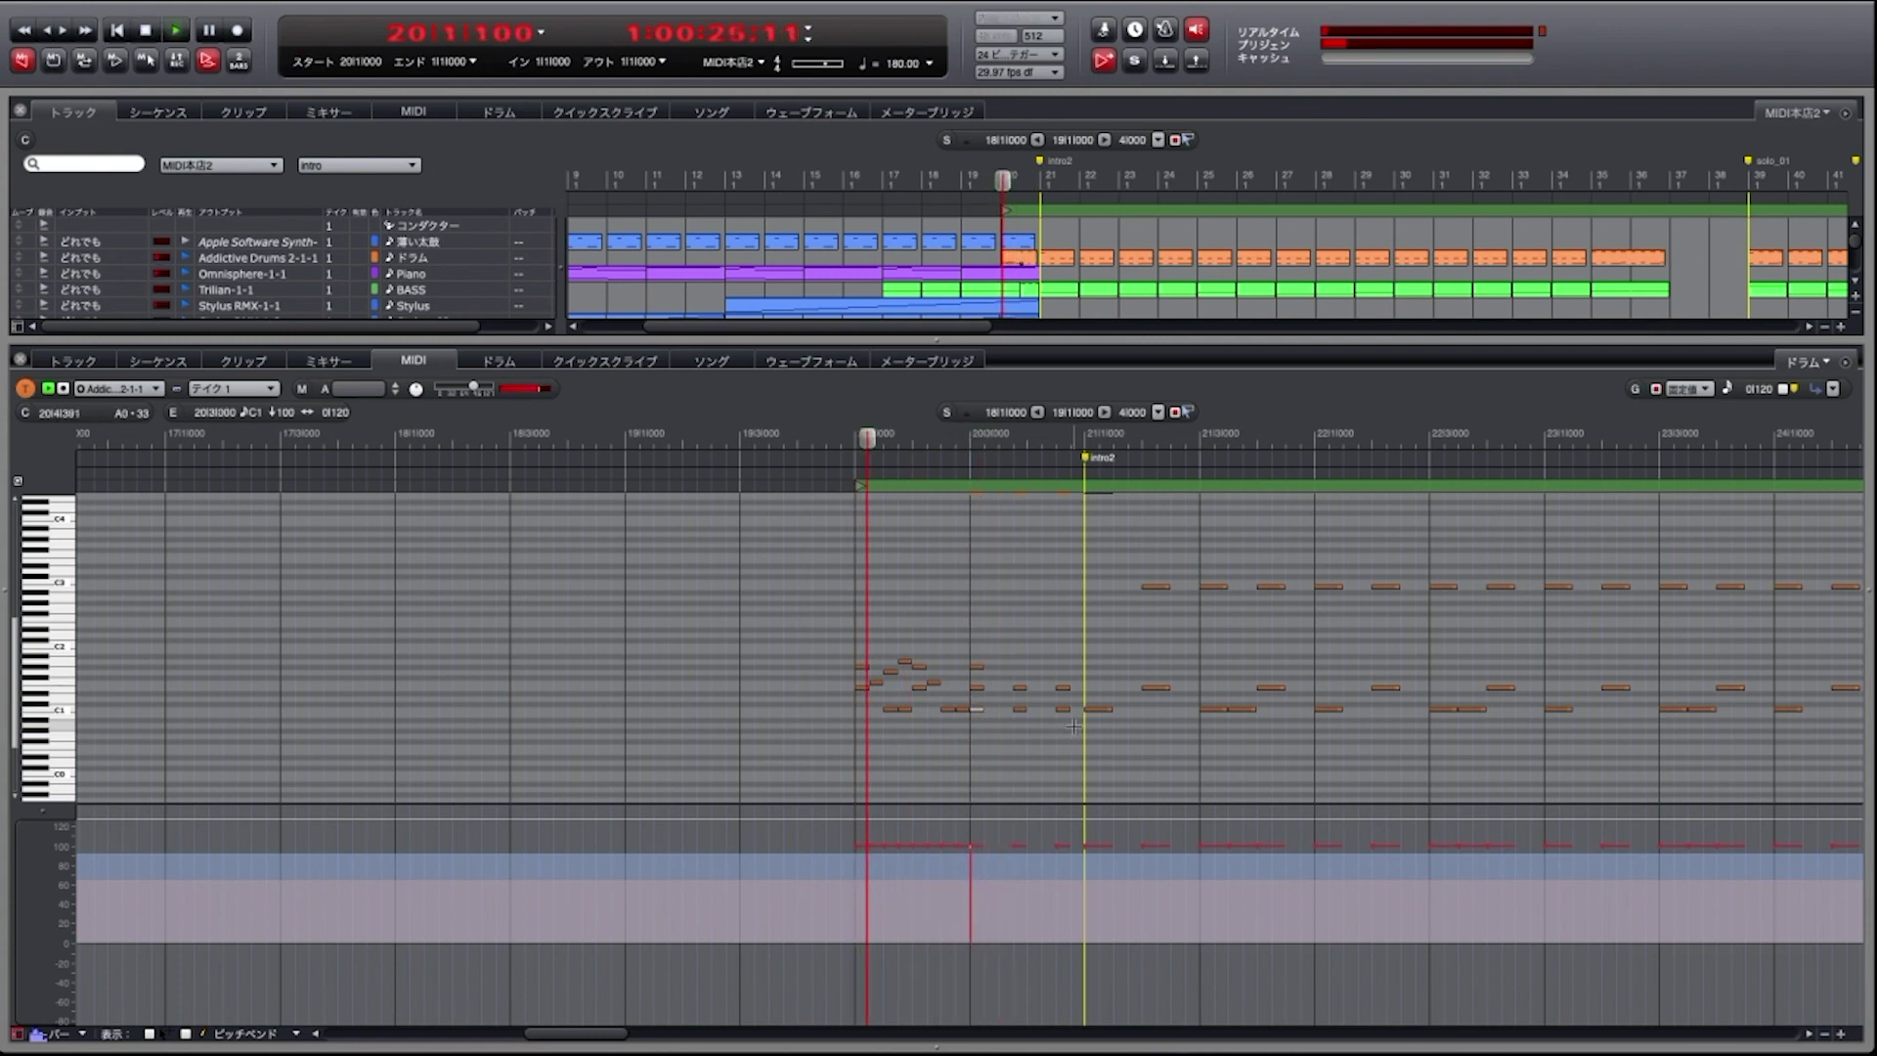
{"action": "key", "text": "space"}
Delete the tom notes from the first half of the drum fill in bar 20
{"action": "left_click", "coordinate": [873, 689]}
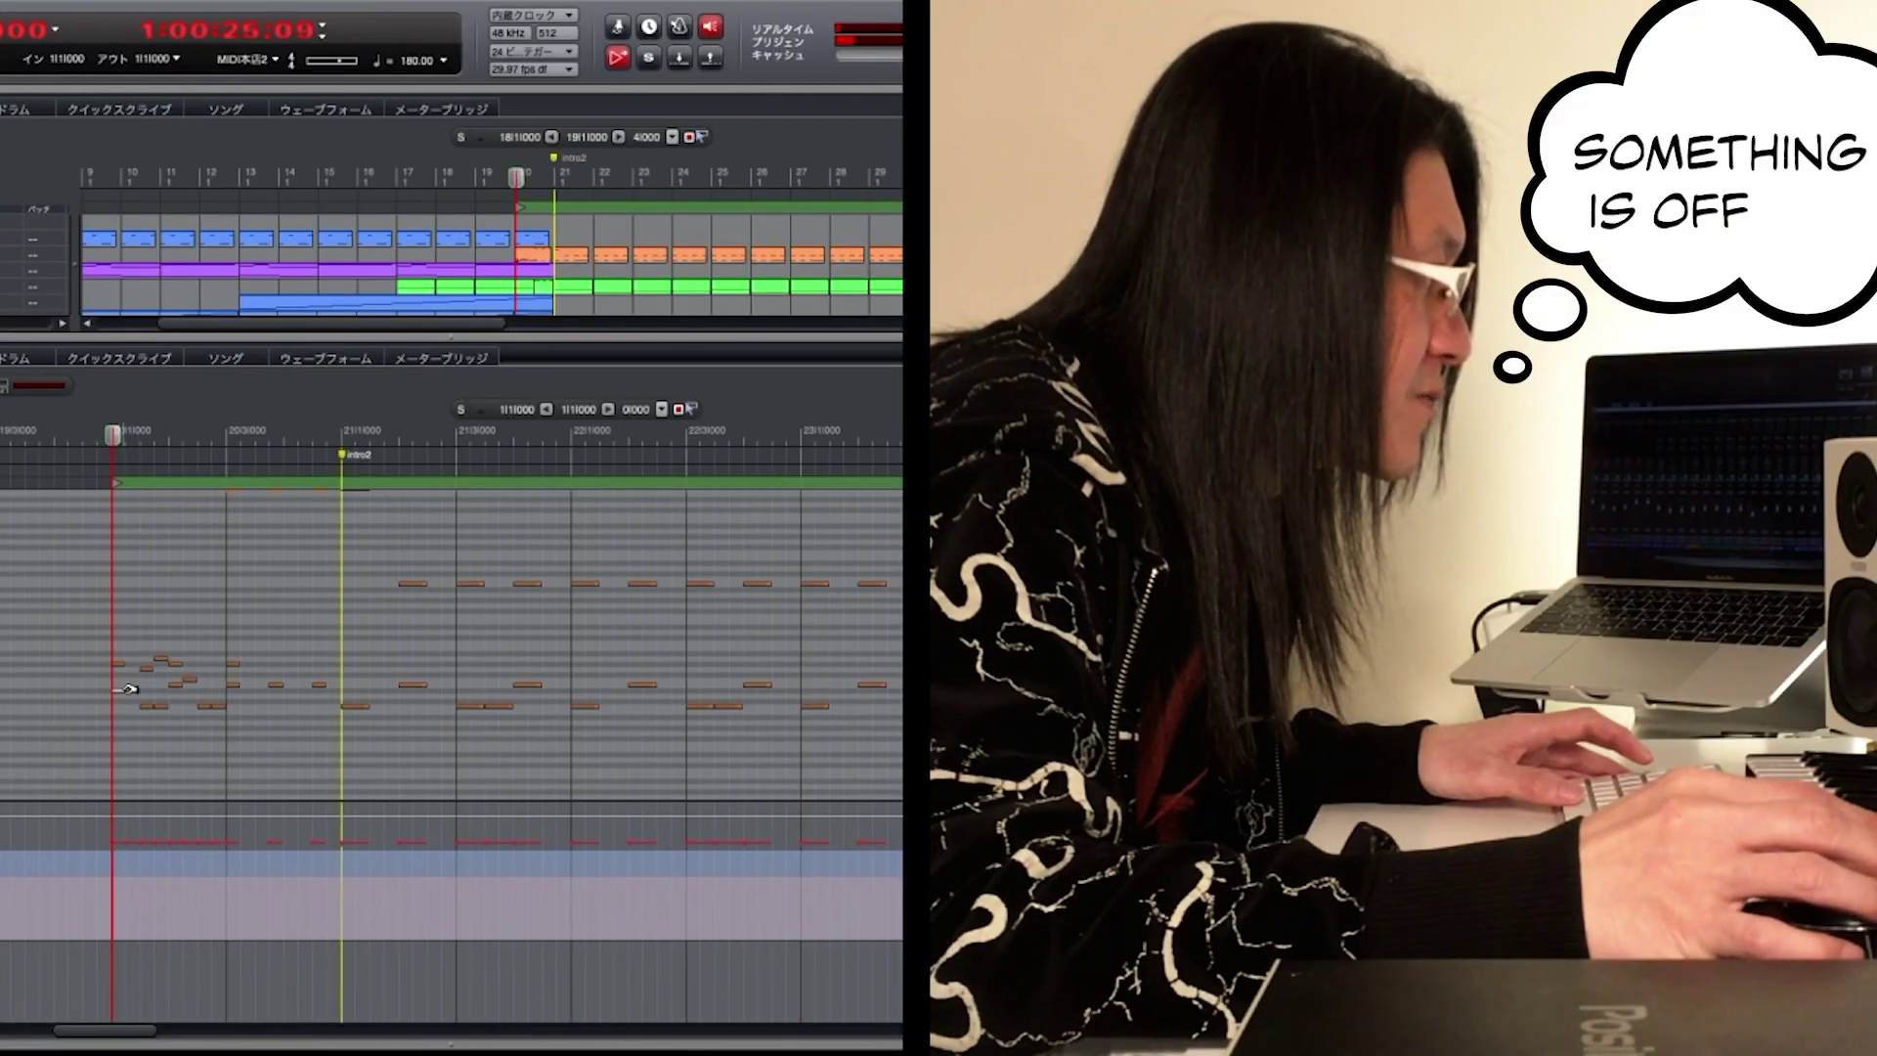
{"action": "left_click", "coordinate": [128, 688]}
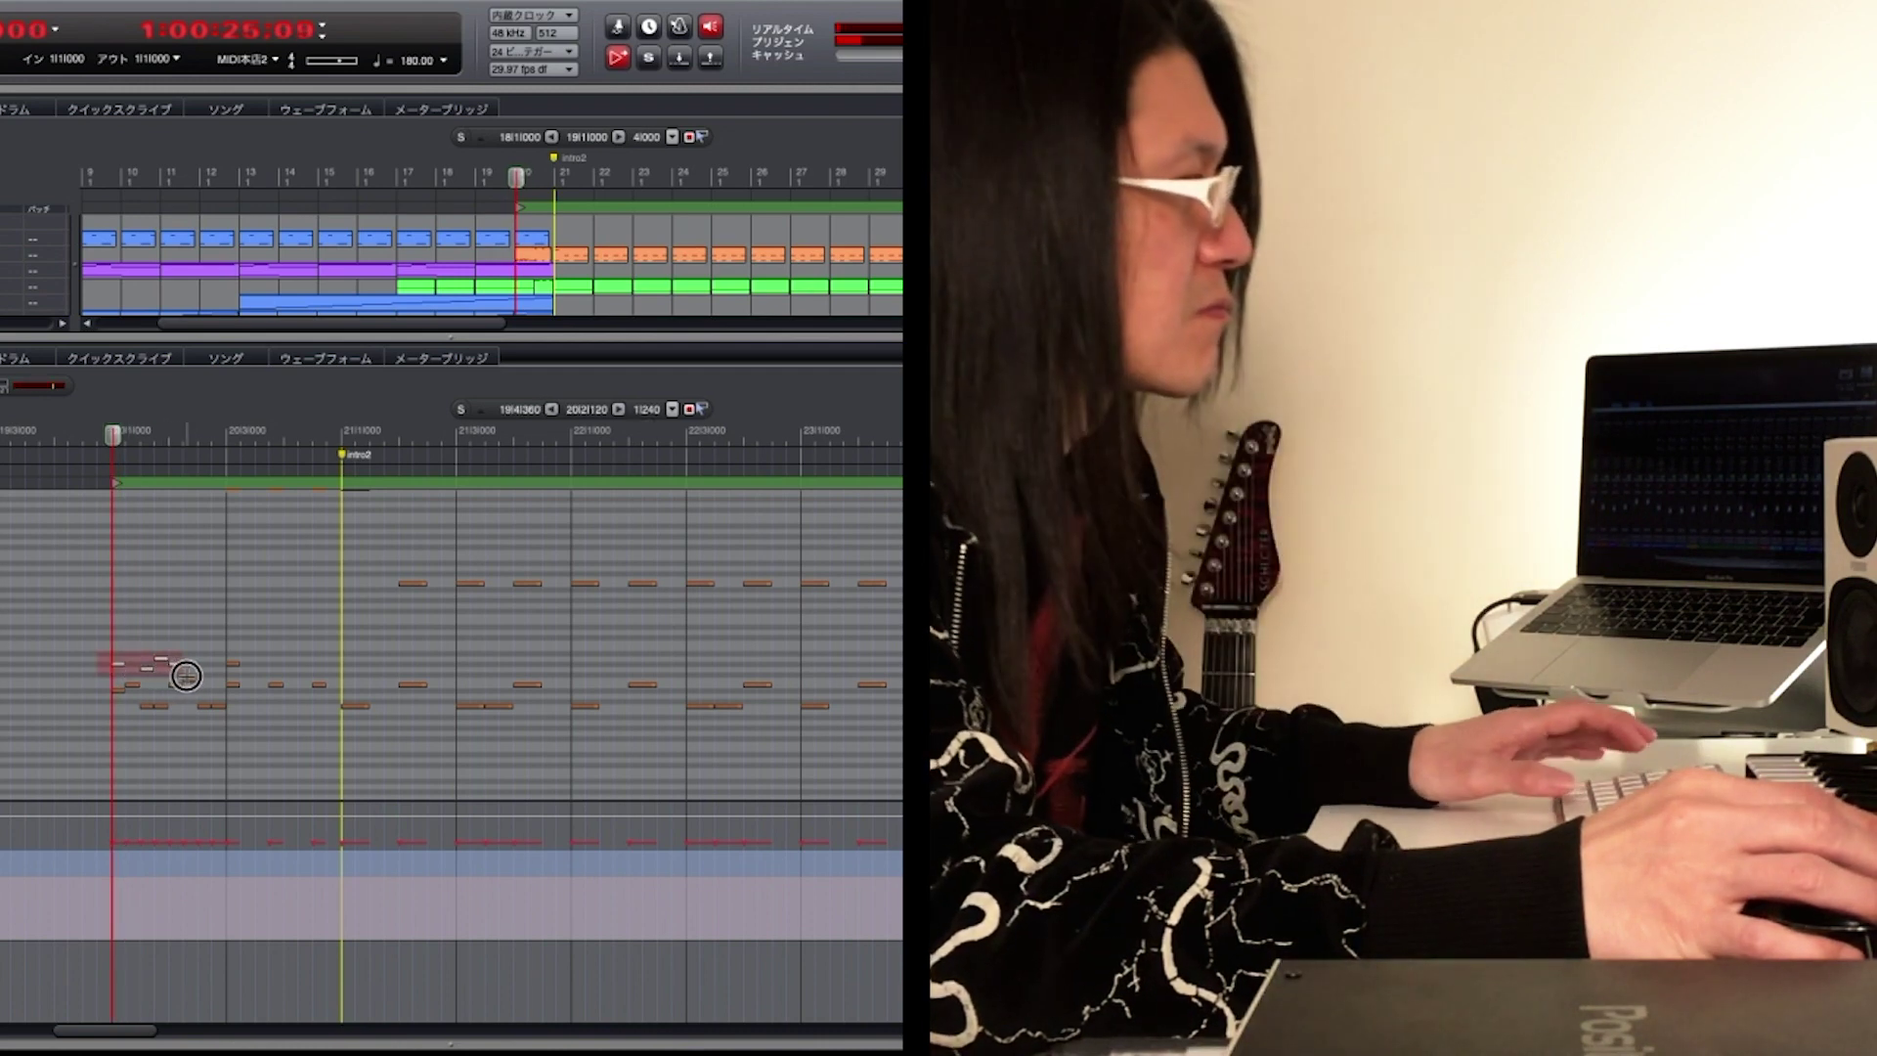
{"action": "left_click_drag", "start_coordinate": [110, 653], "coordinate": [192, 677]}
{"action": "key", "text": "Delete"}
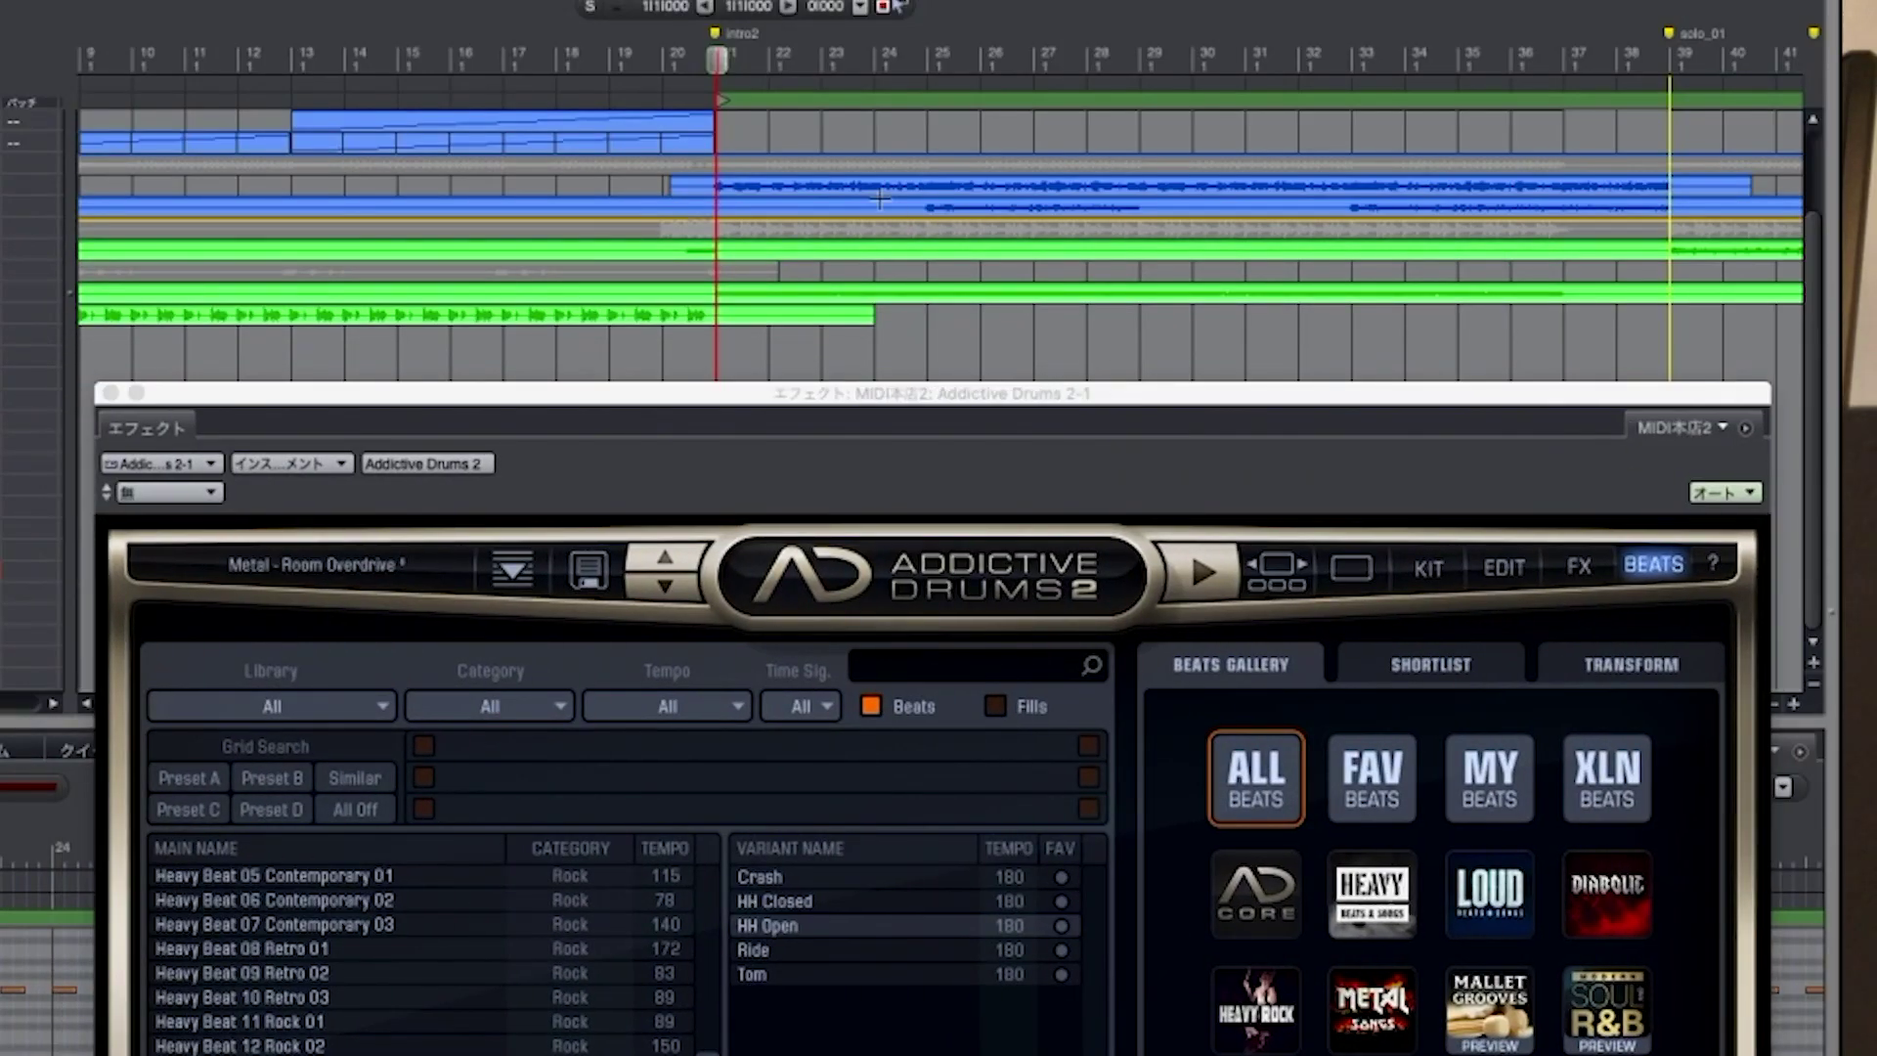
Delete the existing drum regions from the intro2 marker at bar 21 through bar 36
{"action": "scroll", "coordinate": [878, 315], "scroll_direction": "up", "scroll_amount": 3}
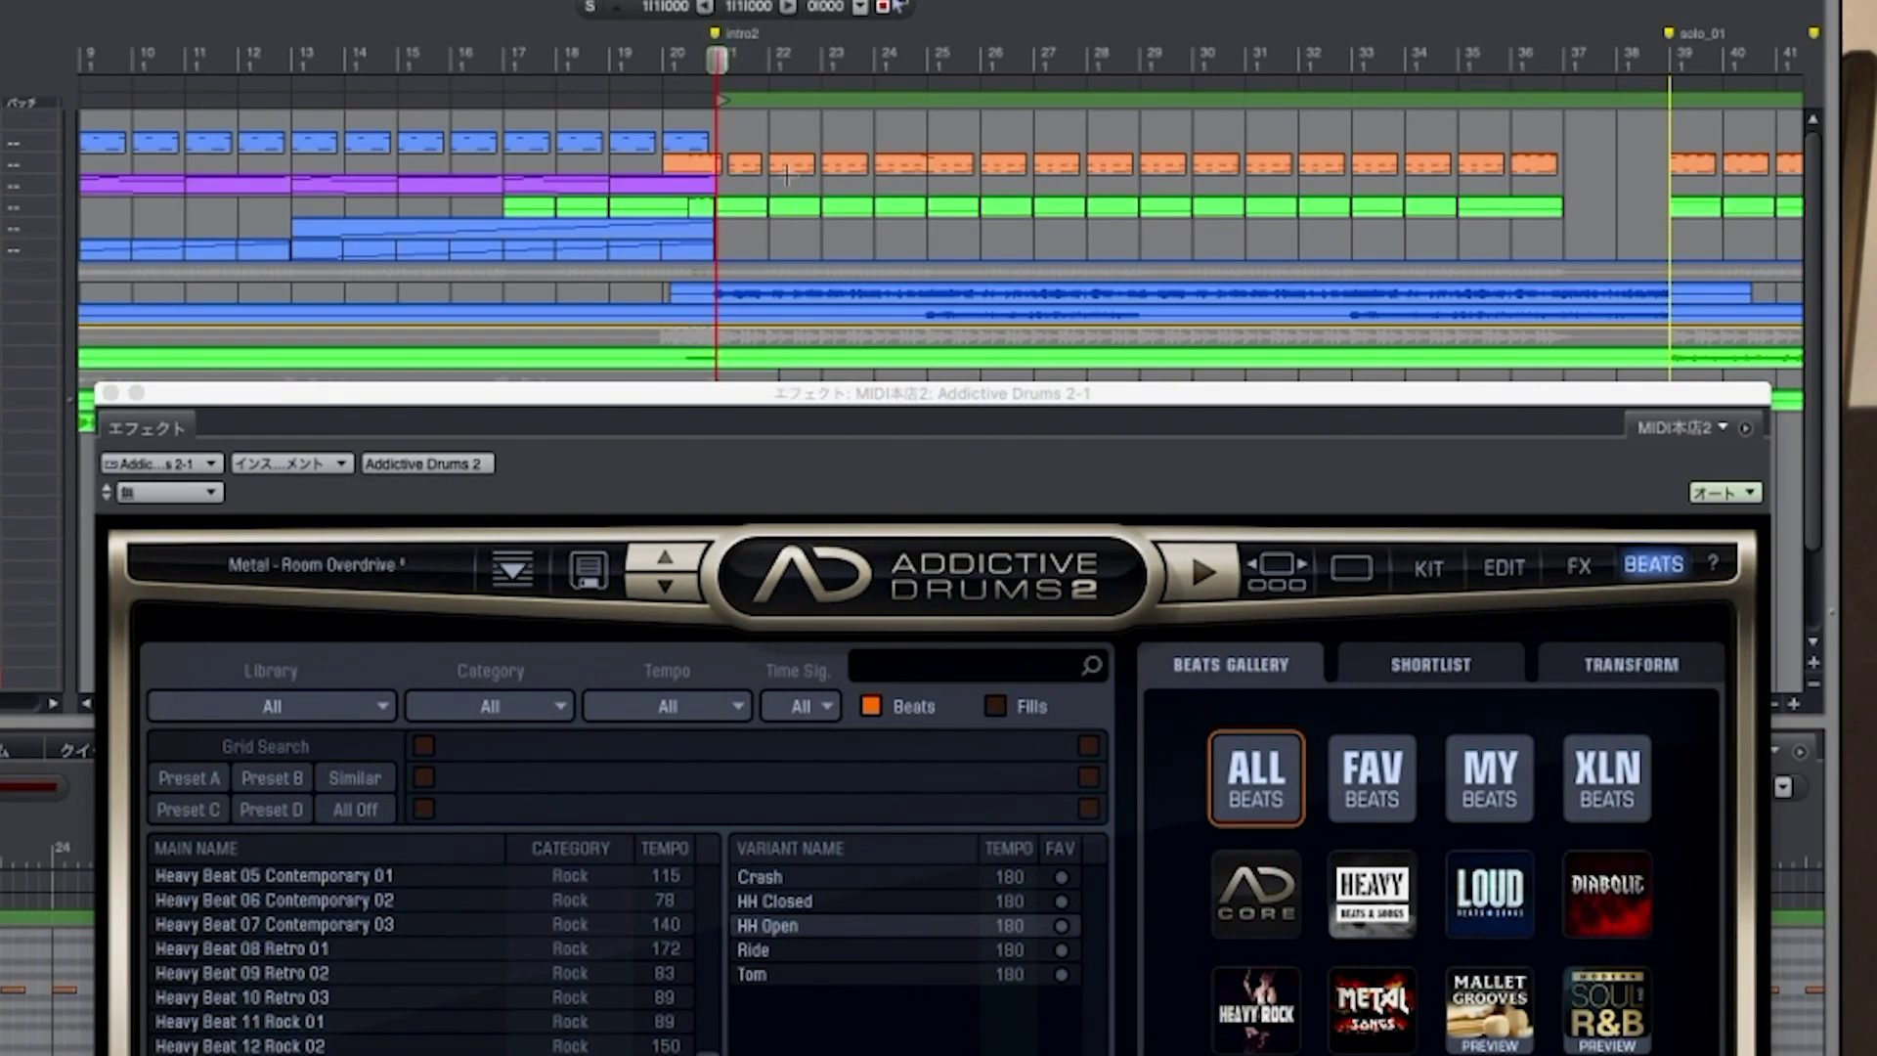
{"action": "left_click_drag", "start_coordinate": [728, 161], "coordinate": [1456, 174]}
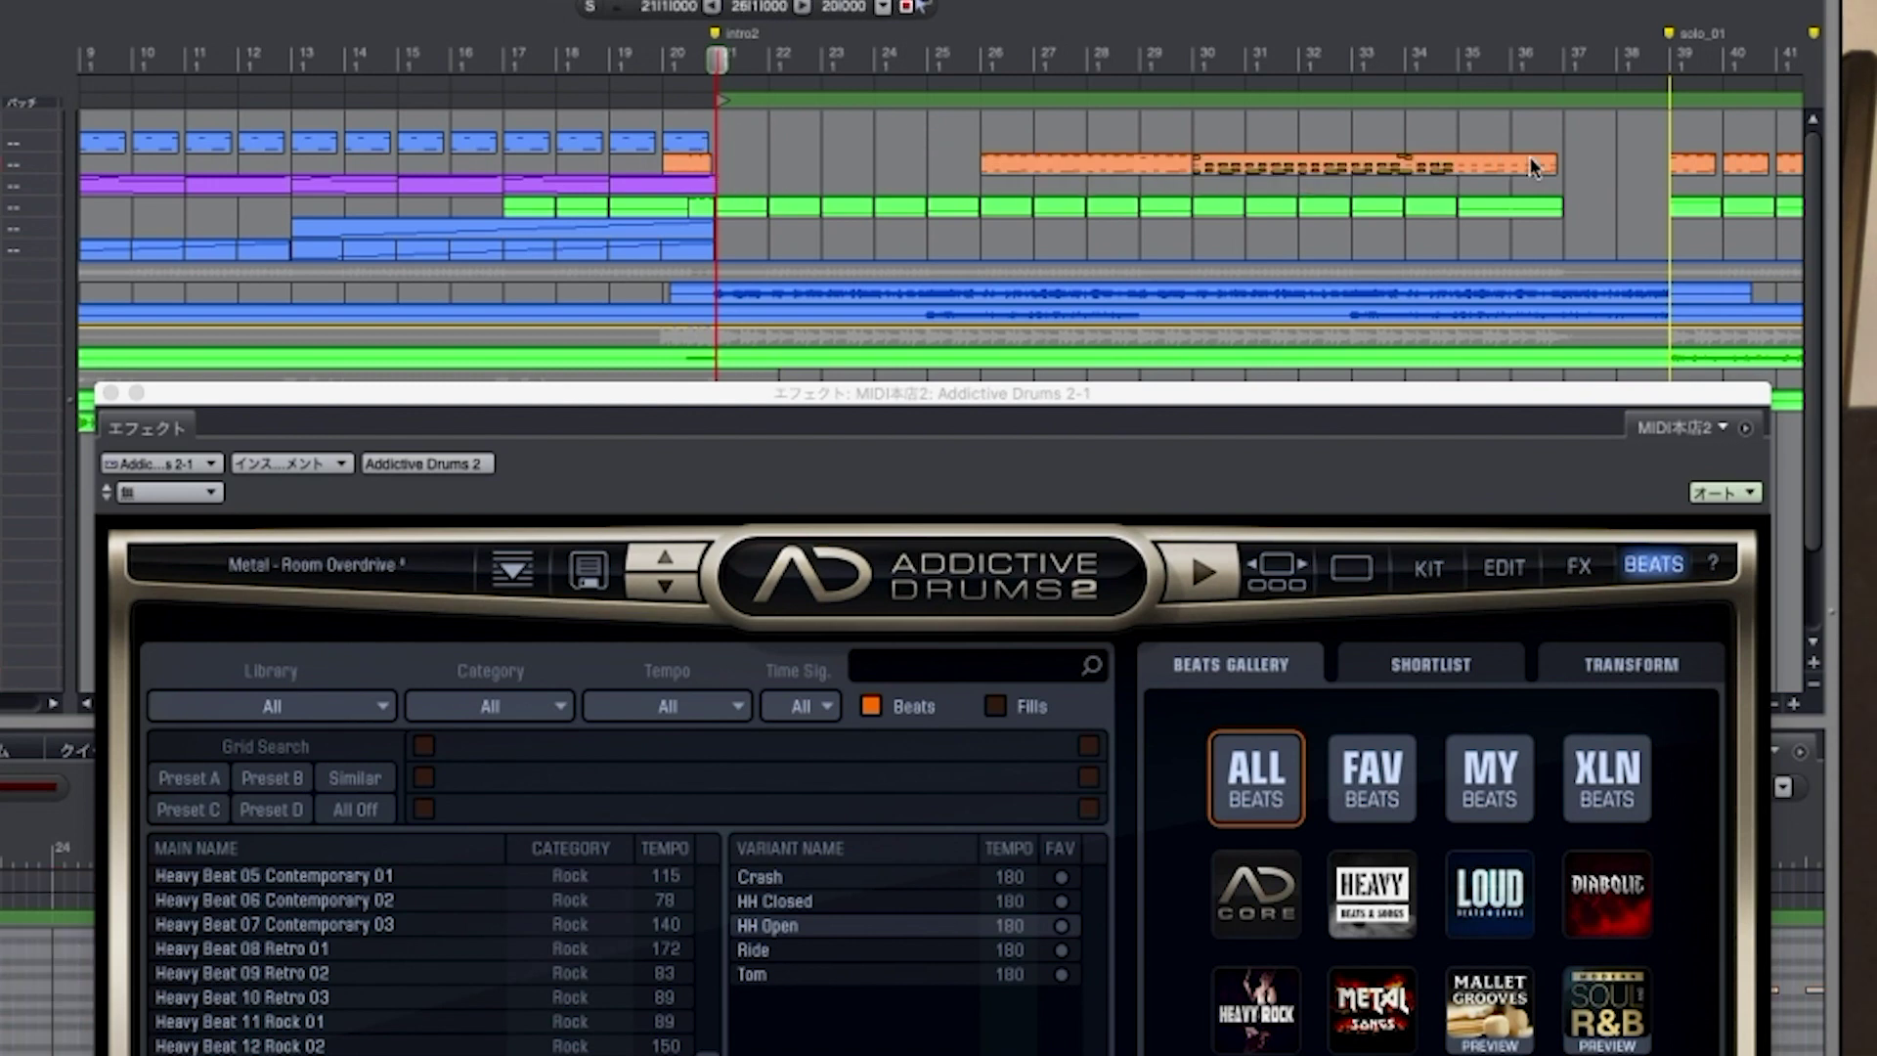
{"action": "left_click_drag", "start_coordinate": [1592, 160], "coordinate": [954, 176]}
{"action": "left_click", "coordinate": [944, 165]}
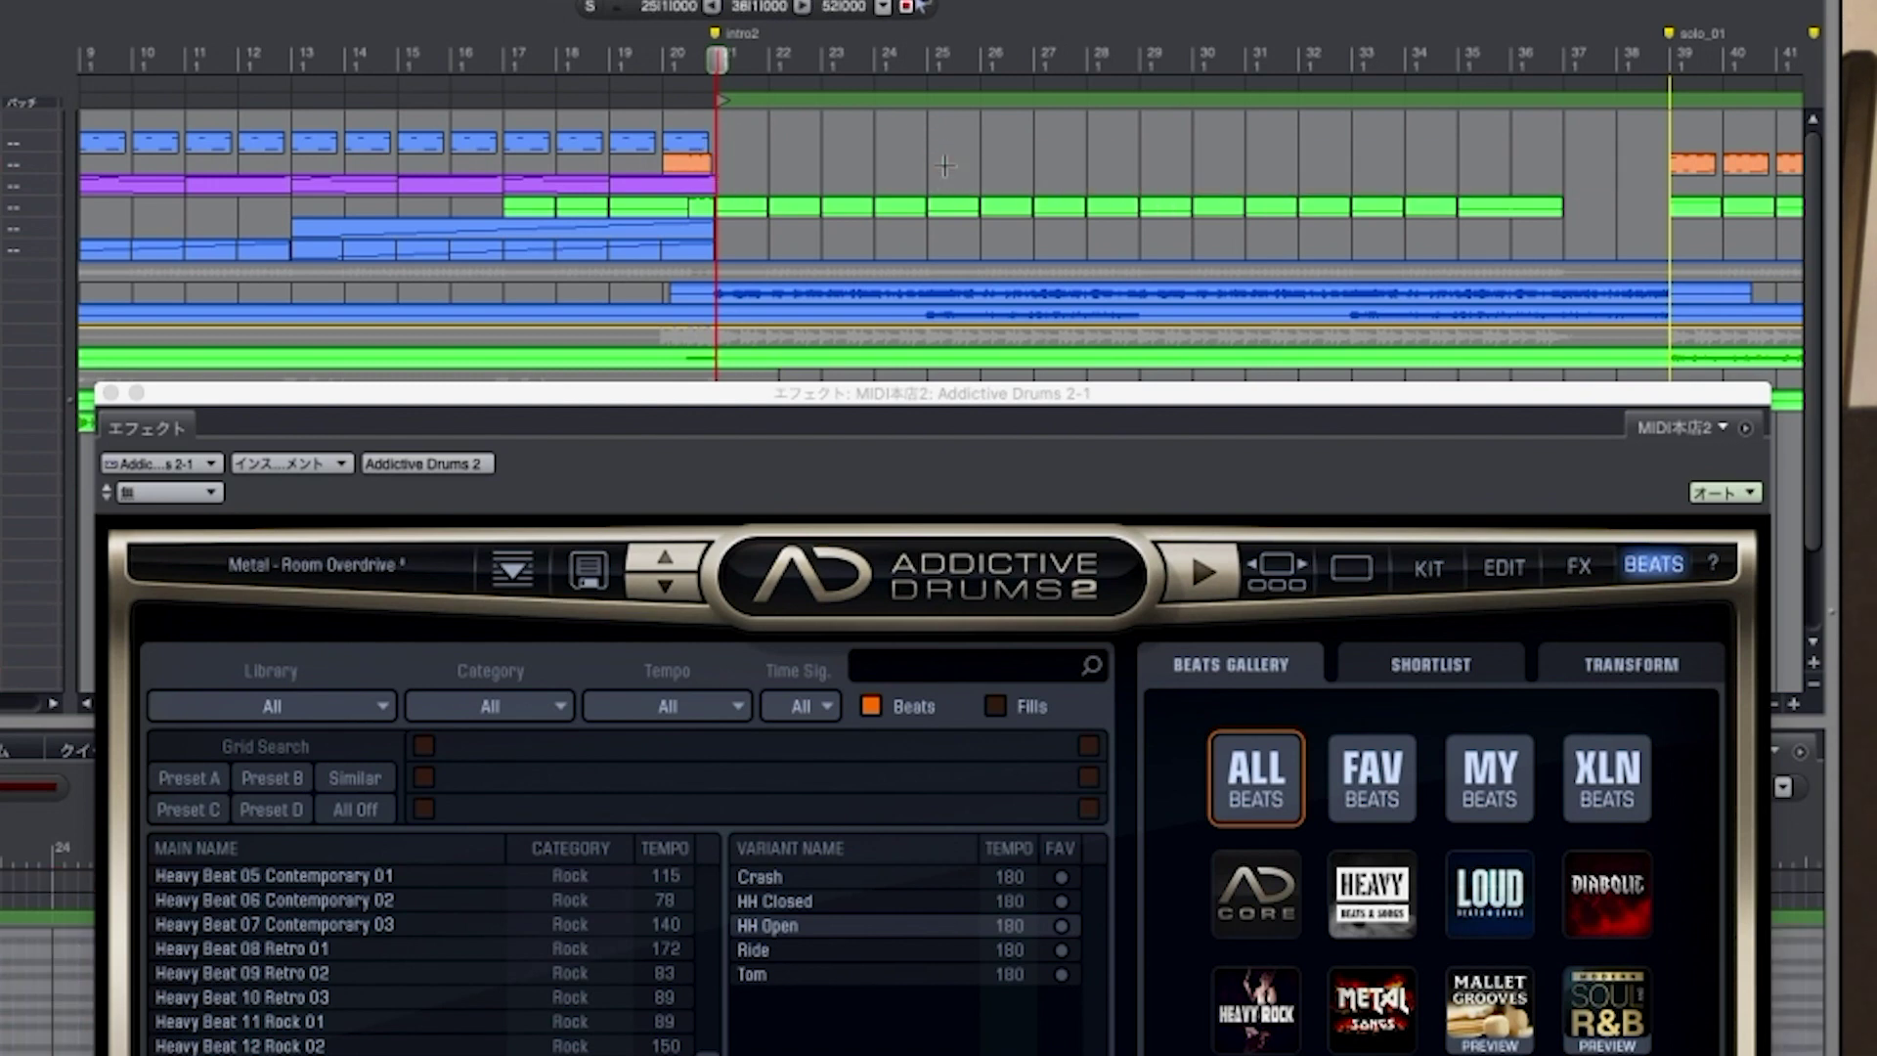
Place the HH Open variant of Heavy Beat 20 Uptempo 04 on the drum track at bar 21 and select its hi-hat notes
{"action": "left_click_drag", "start_coordinate": [766, 934], "coordinate": [740, 168]}
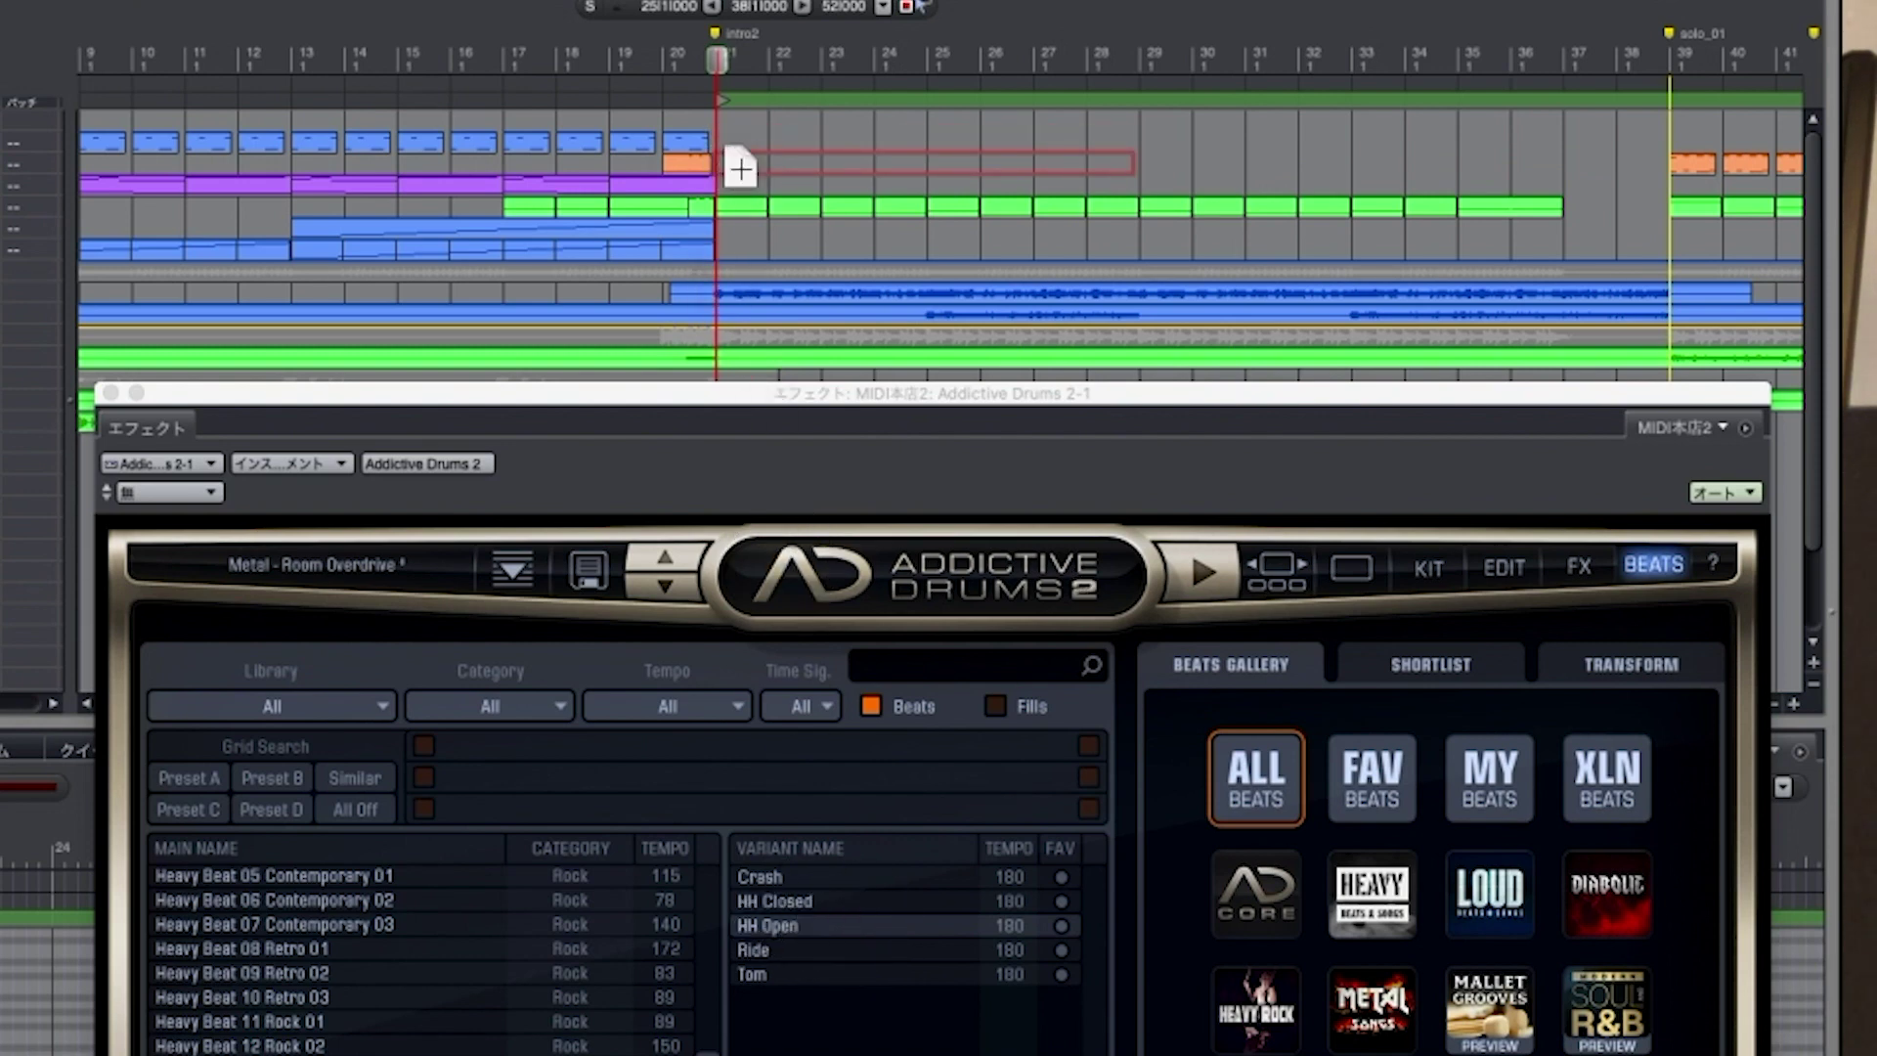
{"action": "left_click_drag", "start_coordinate": [740, 168], "coordinate": [740, 168]}
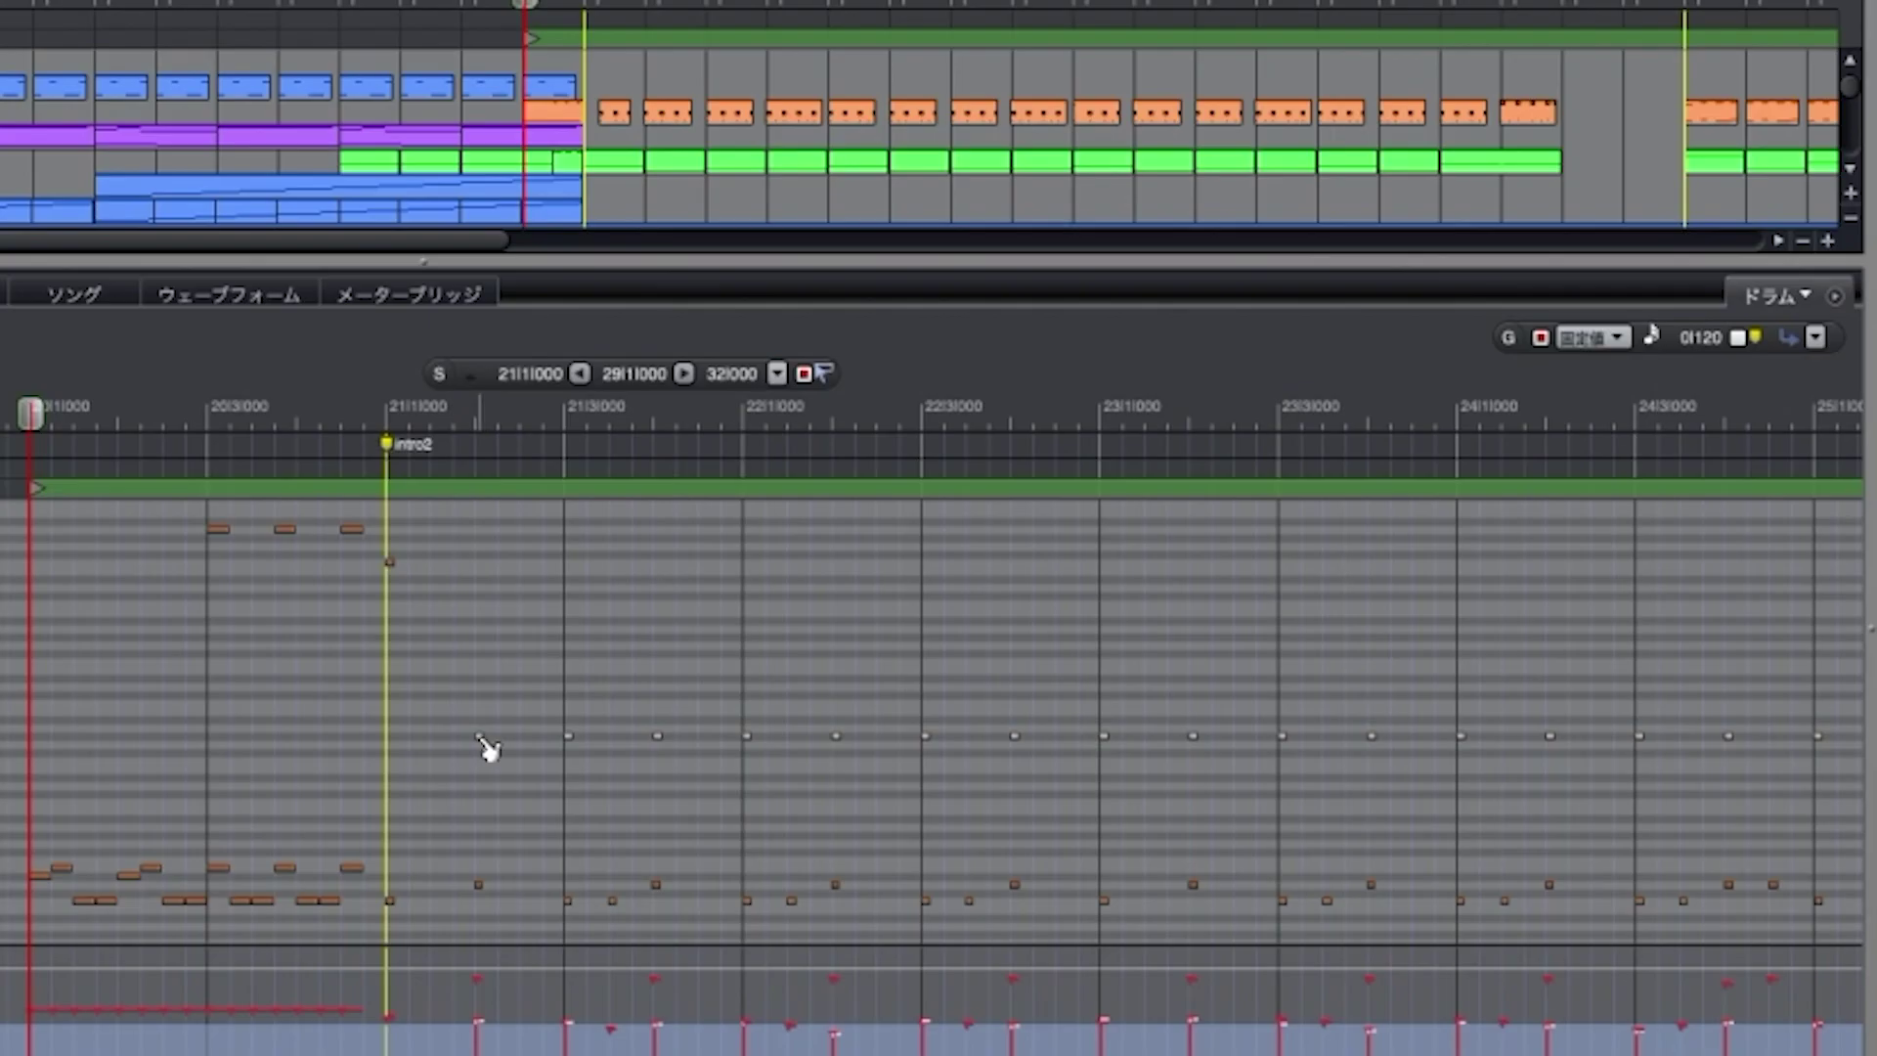
{"action": "left_click", "coordinate": [479, 739]}
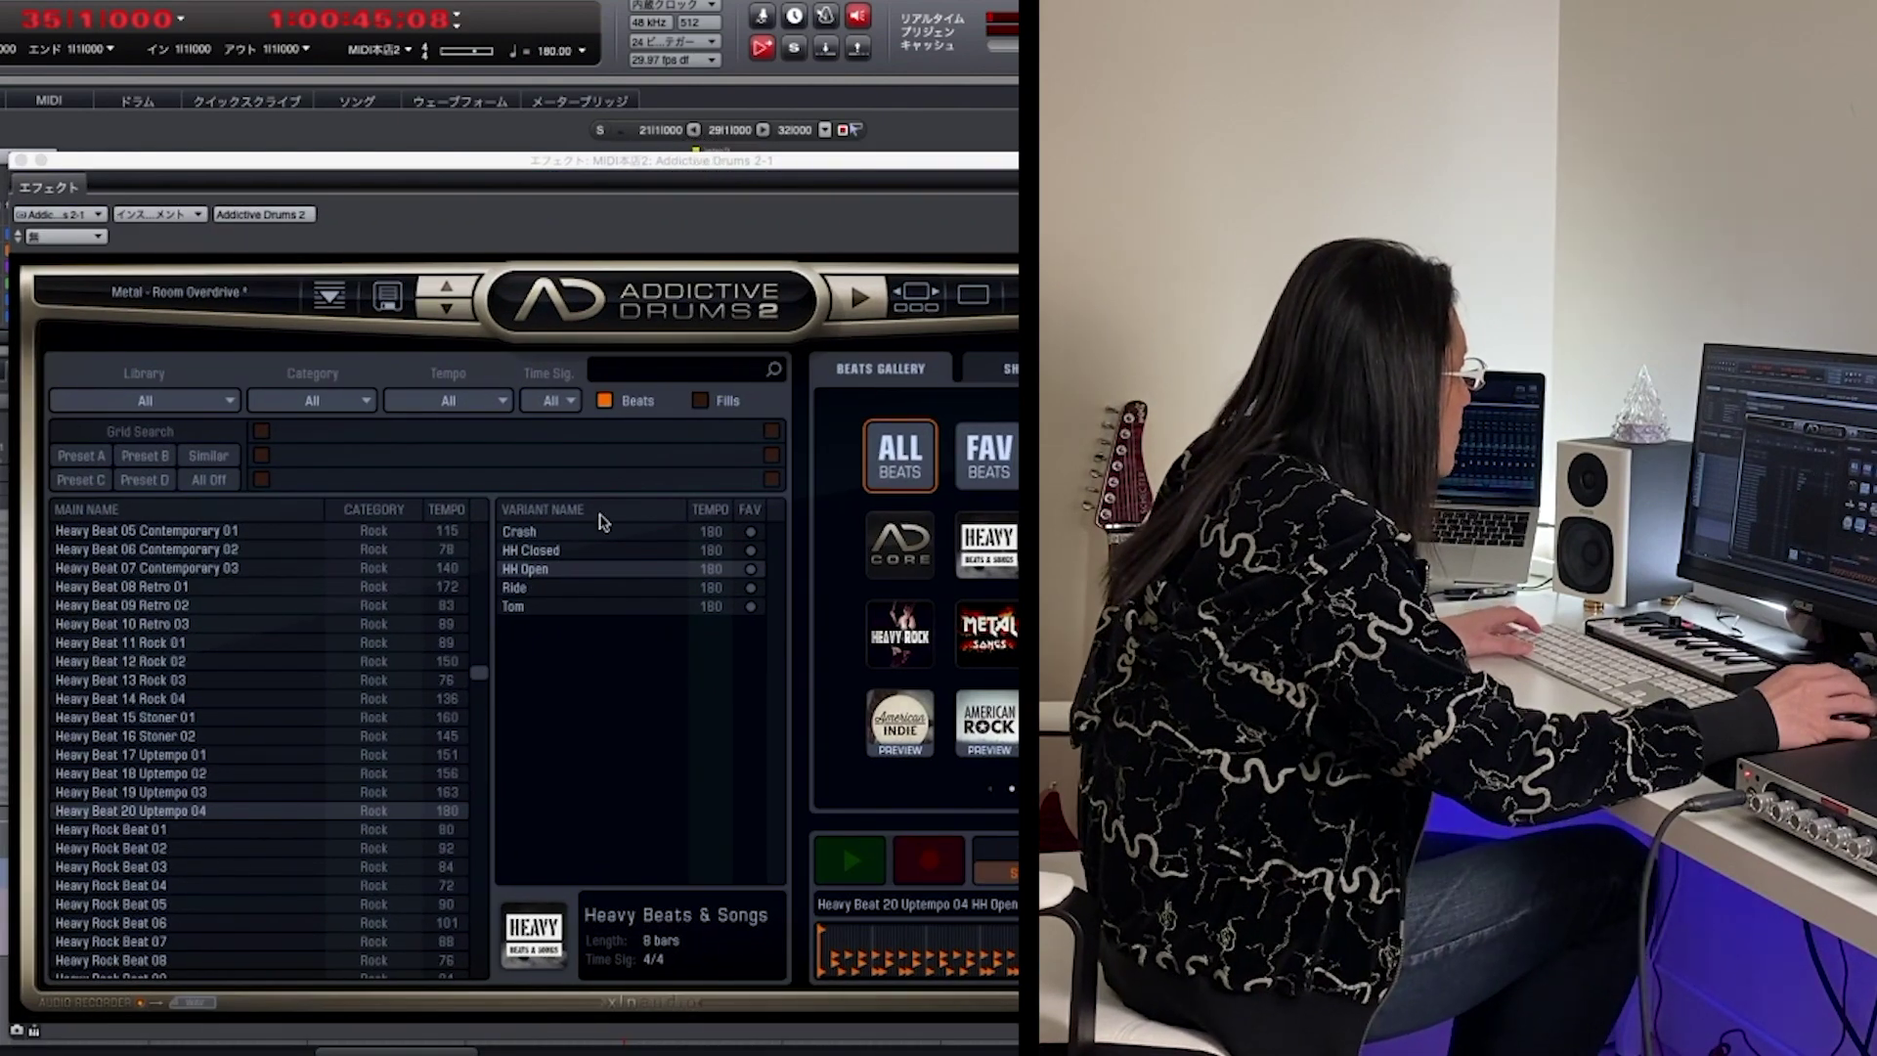
Filter the Addictive Drums library to show fills instead of beats and browse to the metal fills
{"action": "left_click", "coordinate": [700, 400]}
{"action": "left_click", "coordinate": [605, 401]}
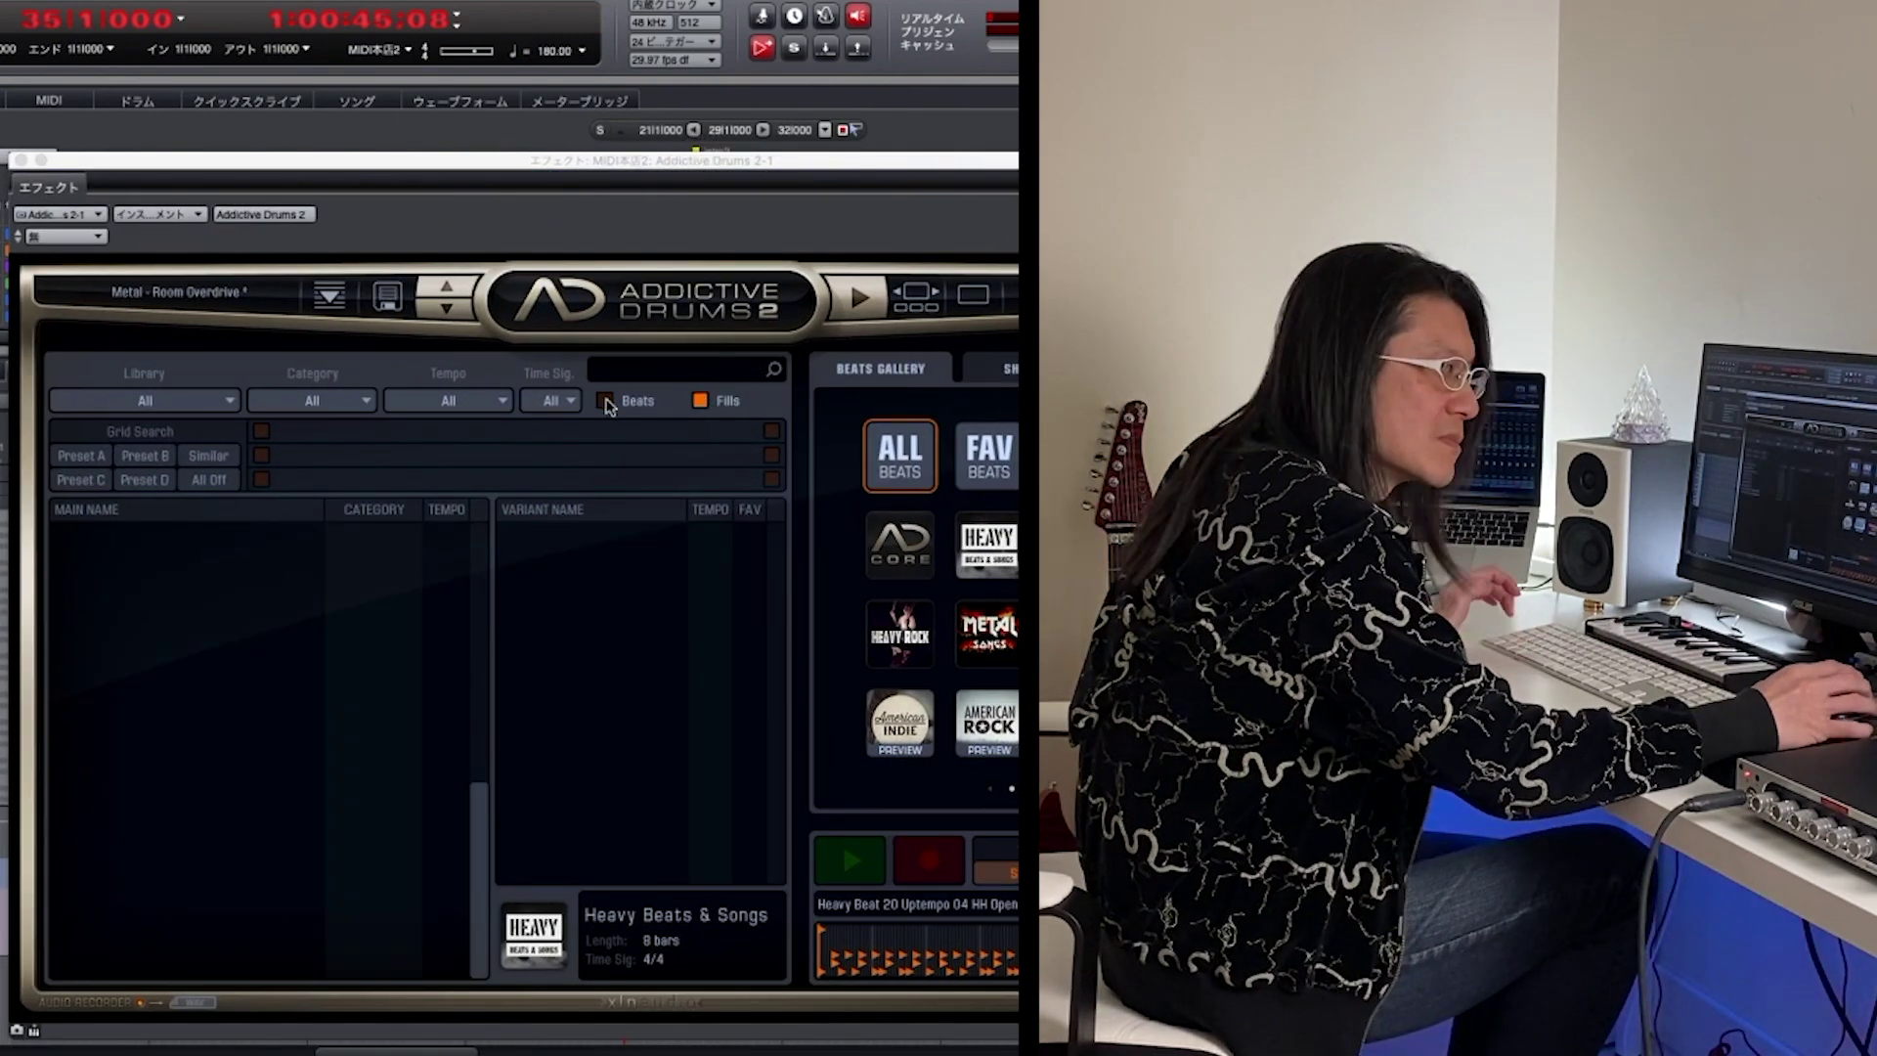
{"action": "scroll", "coordinate": [408, 645], "scroll_direction": "down", "scroll_amount": 5}
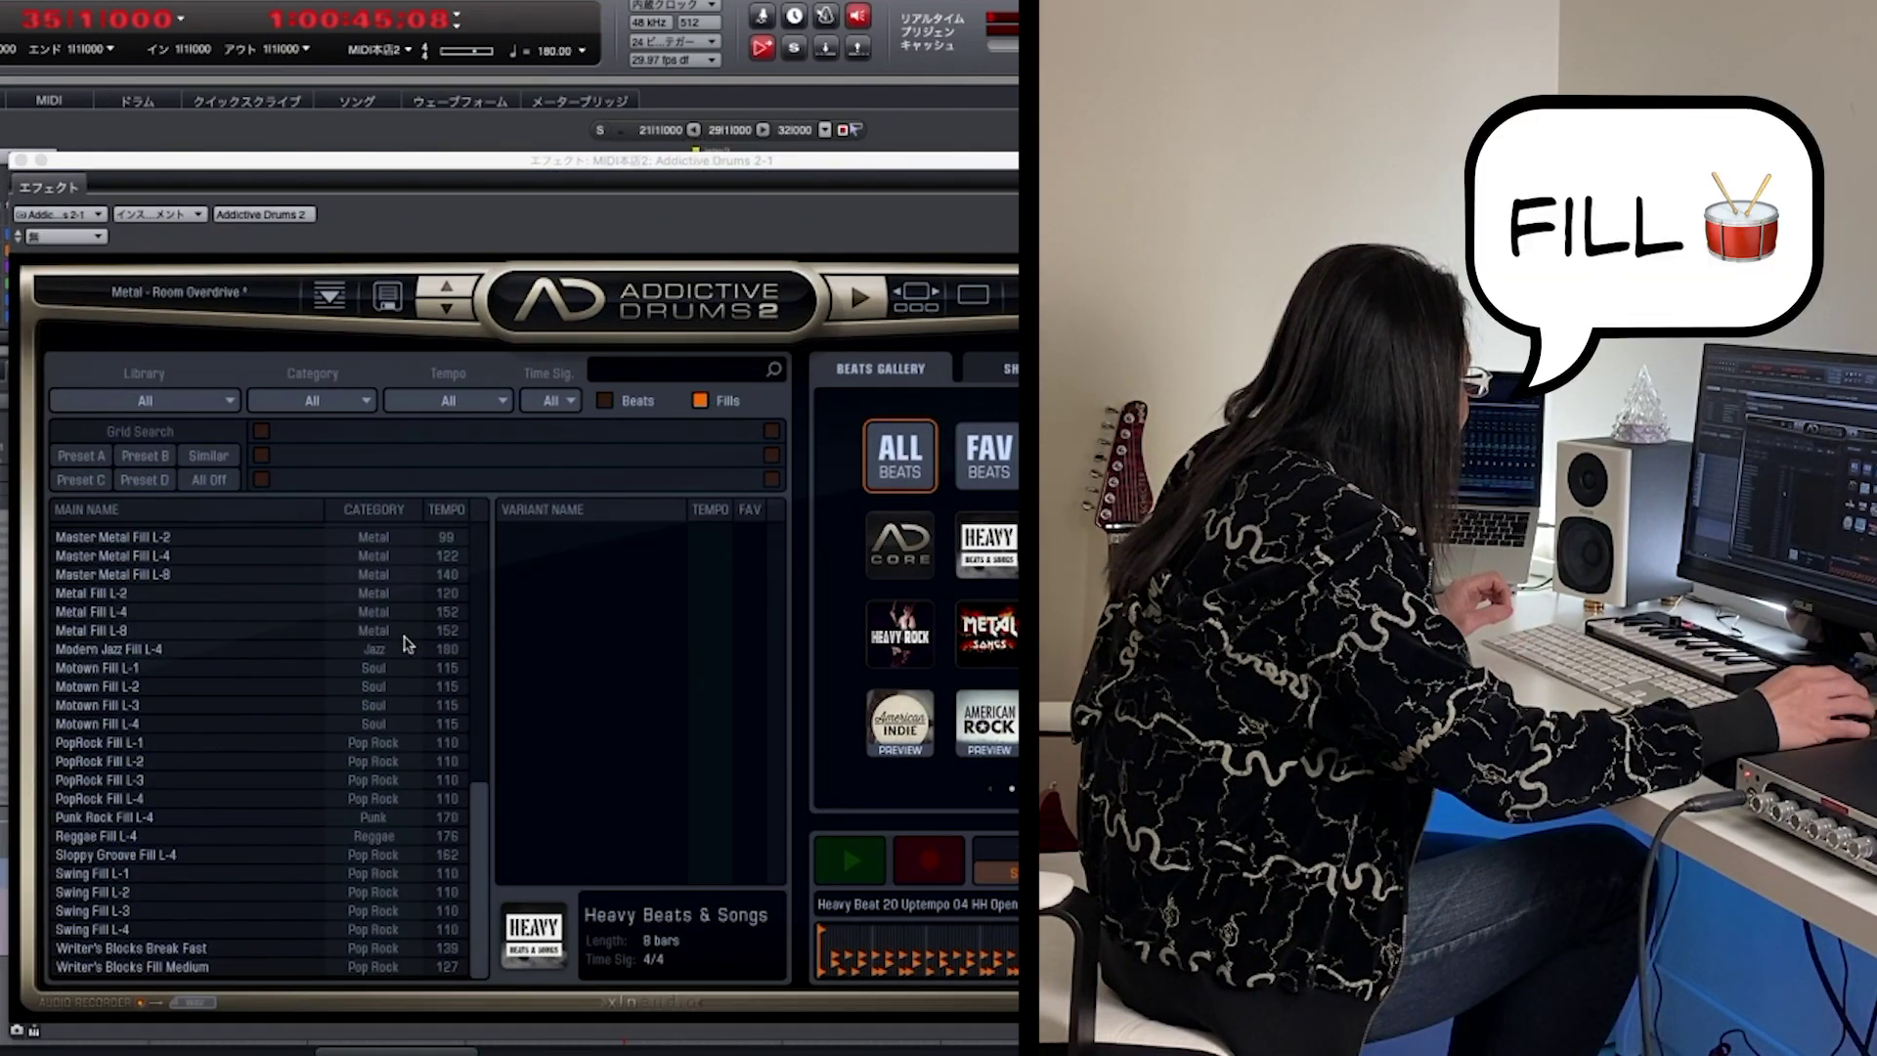
Choose variant 02 of Metal Fill L-2 and move the plug-in window clear of the track timeline
{"action": "left_click", "coordinate": [93, 593]}
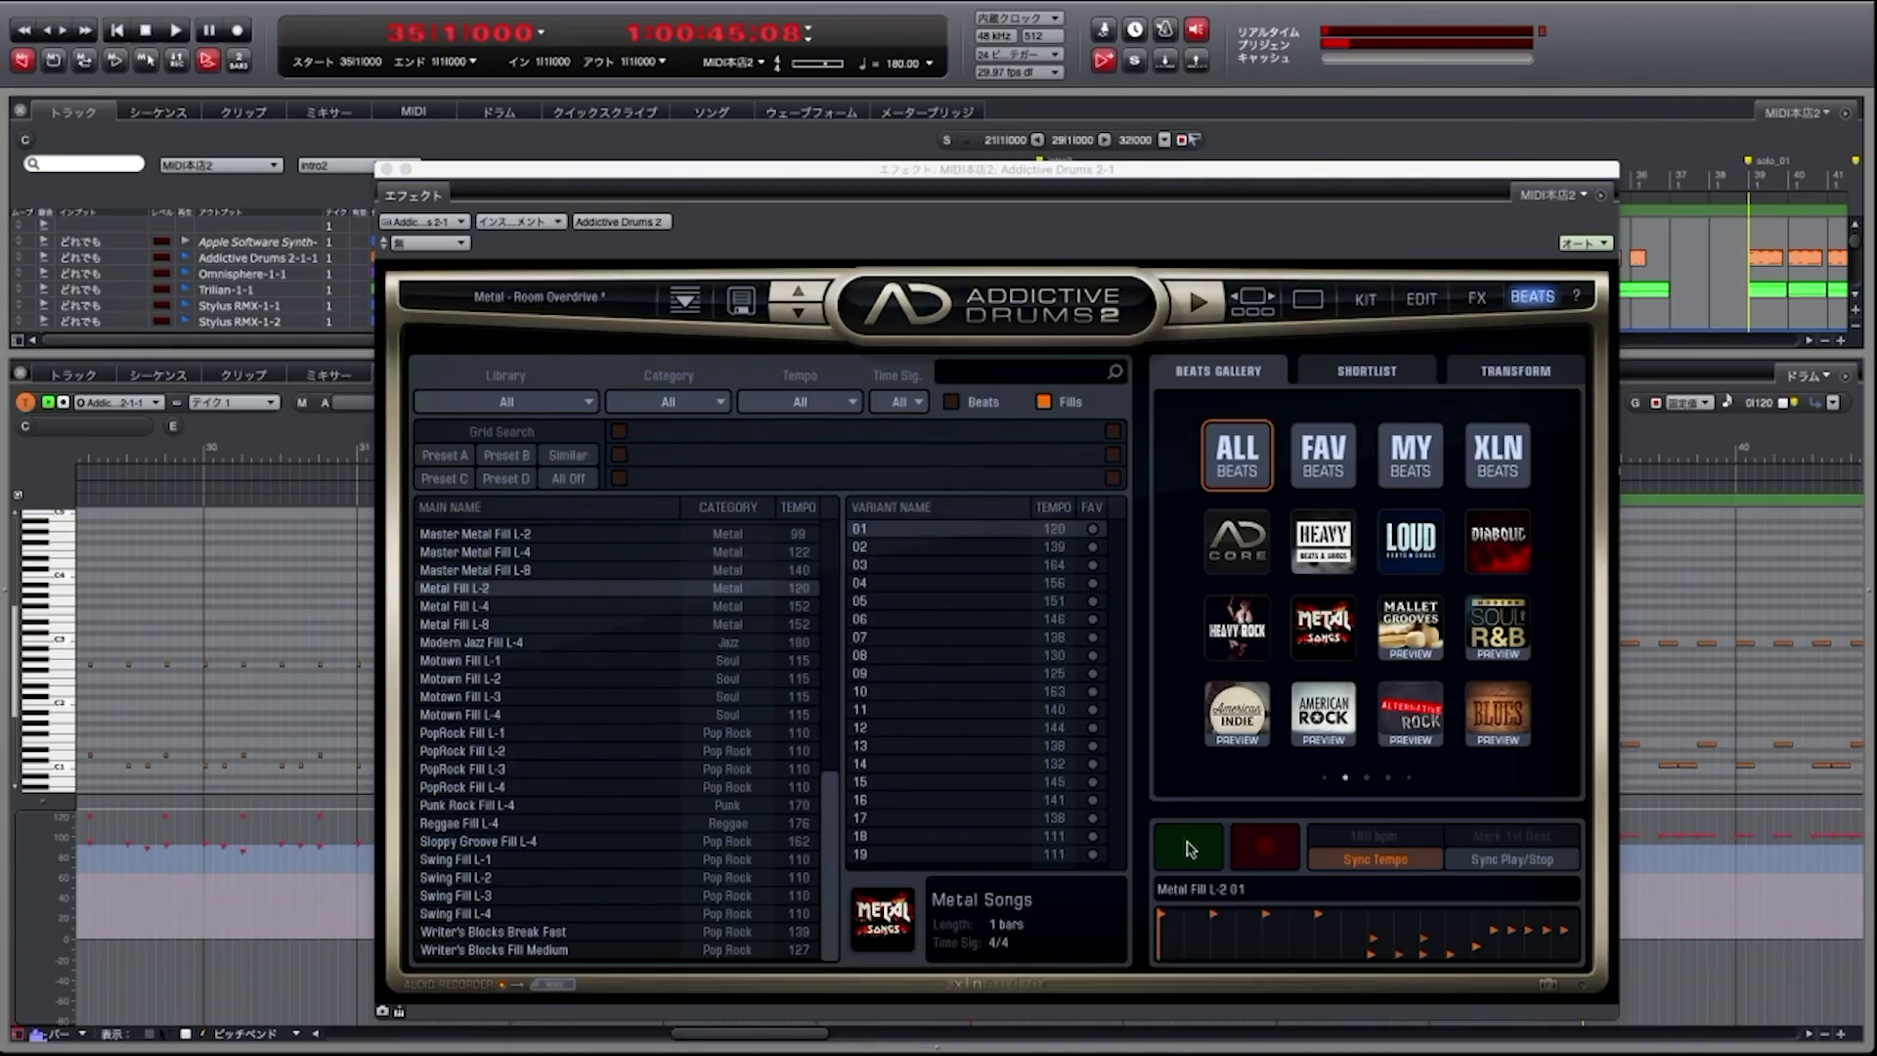
{"action": "left_click", "coordinate": [993, 549]}
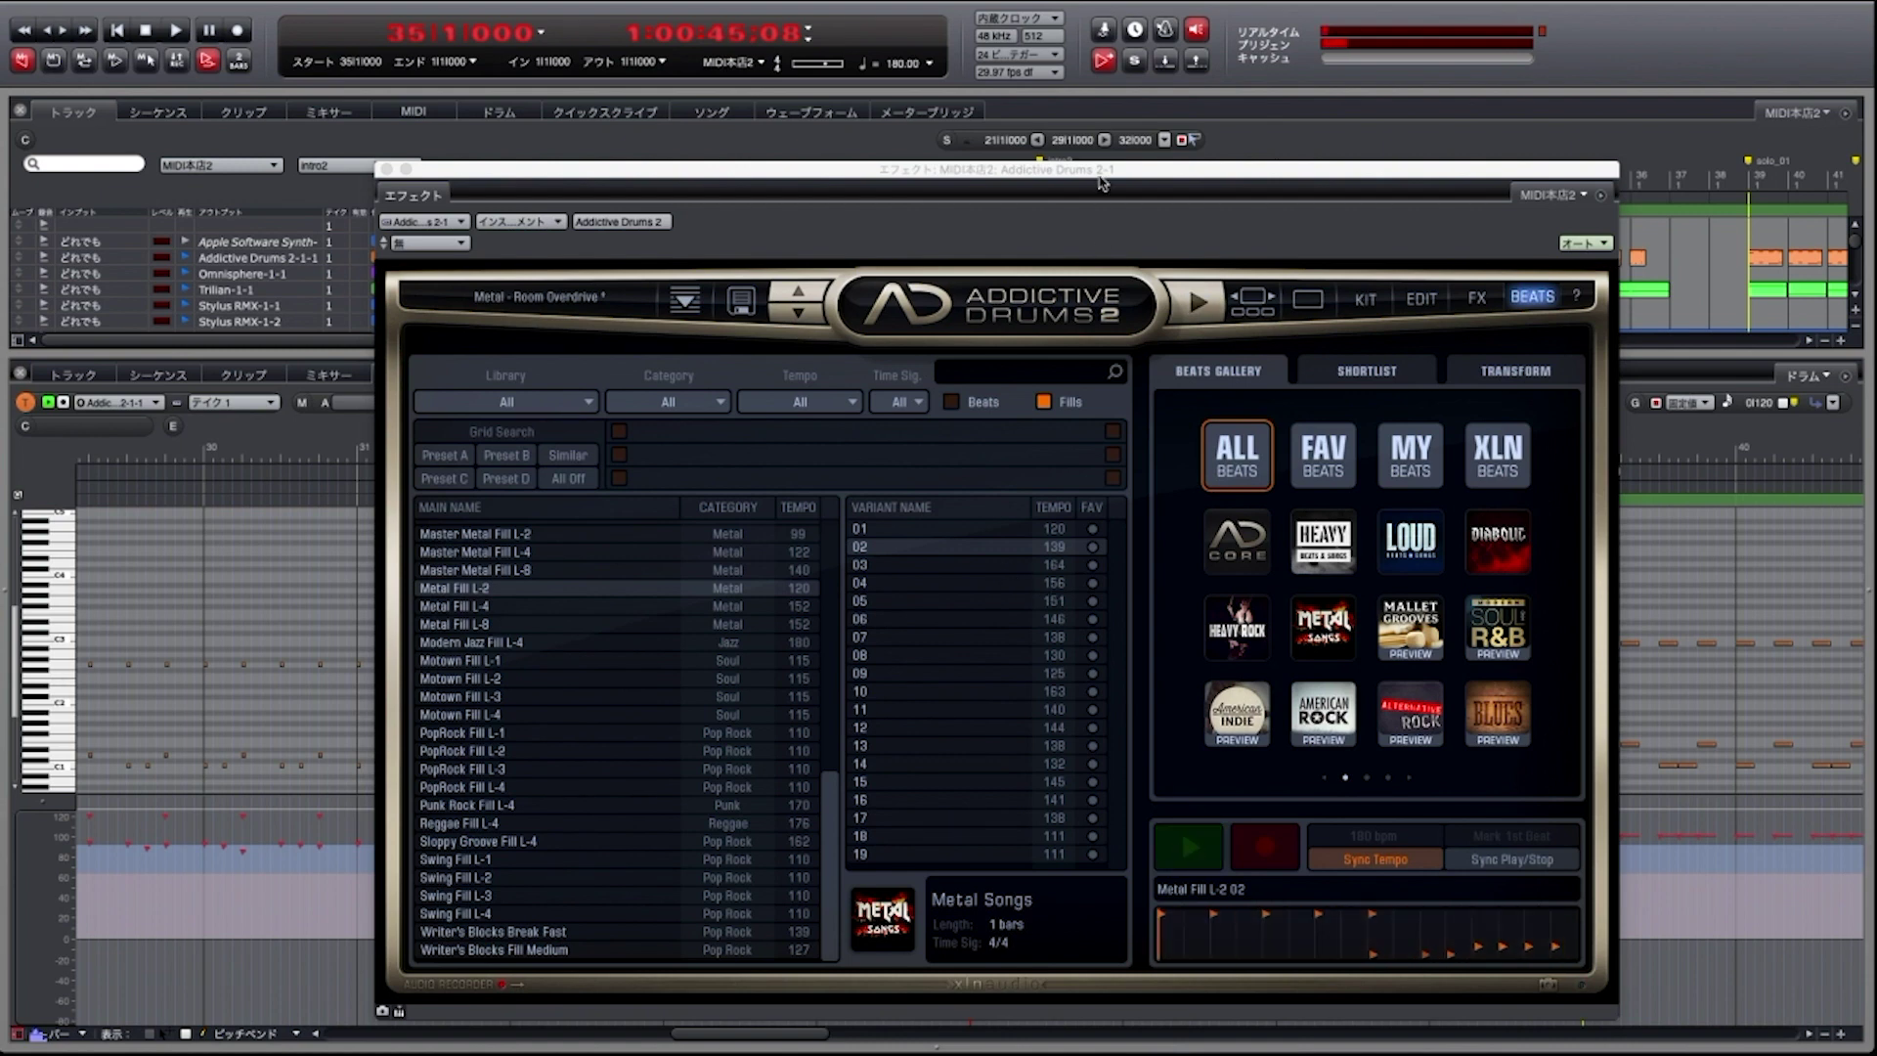
{"action": "left_click_drag", "start_coordinate": [1098, 176], "coordinate": [531, 420]}
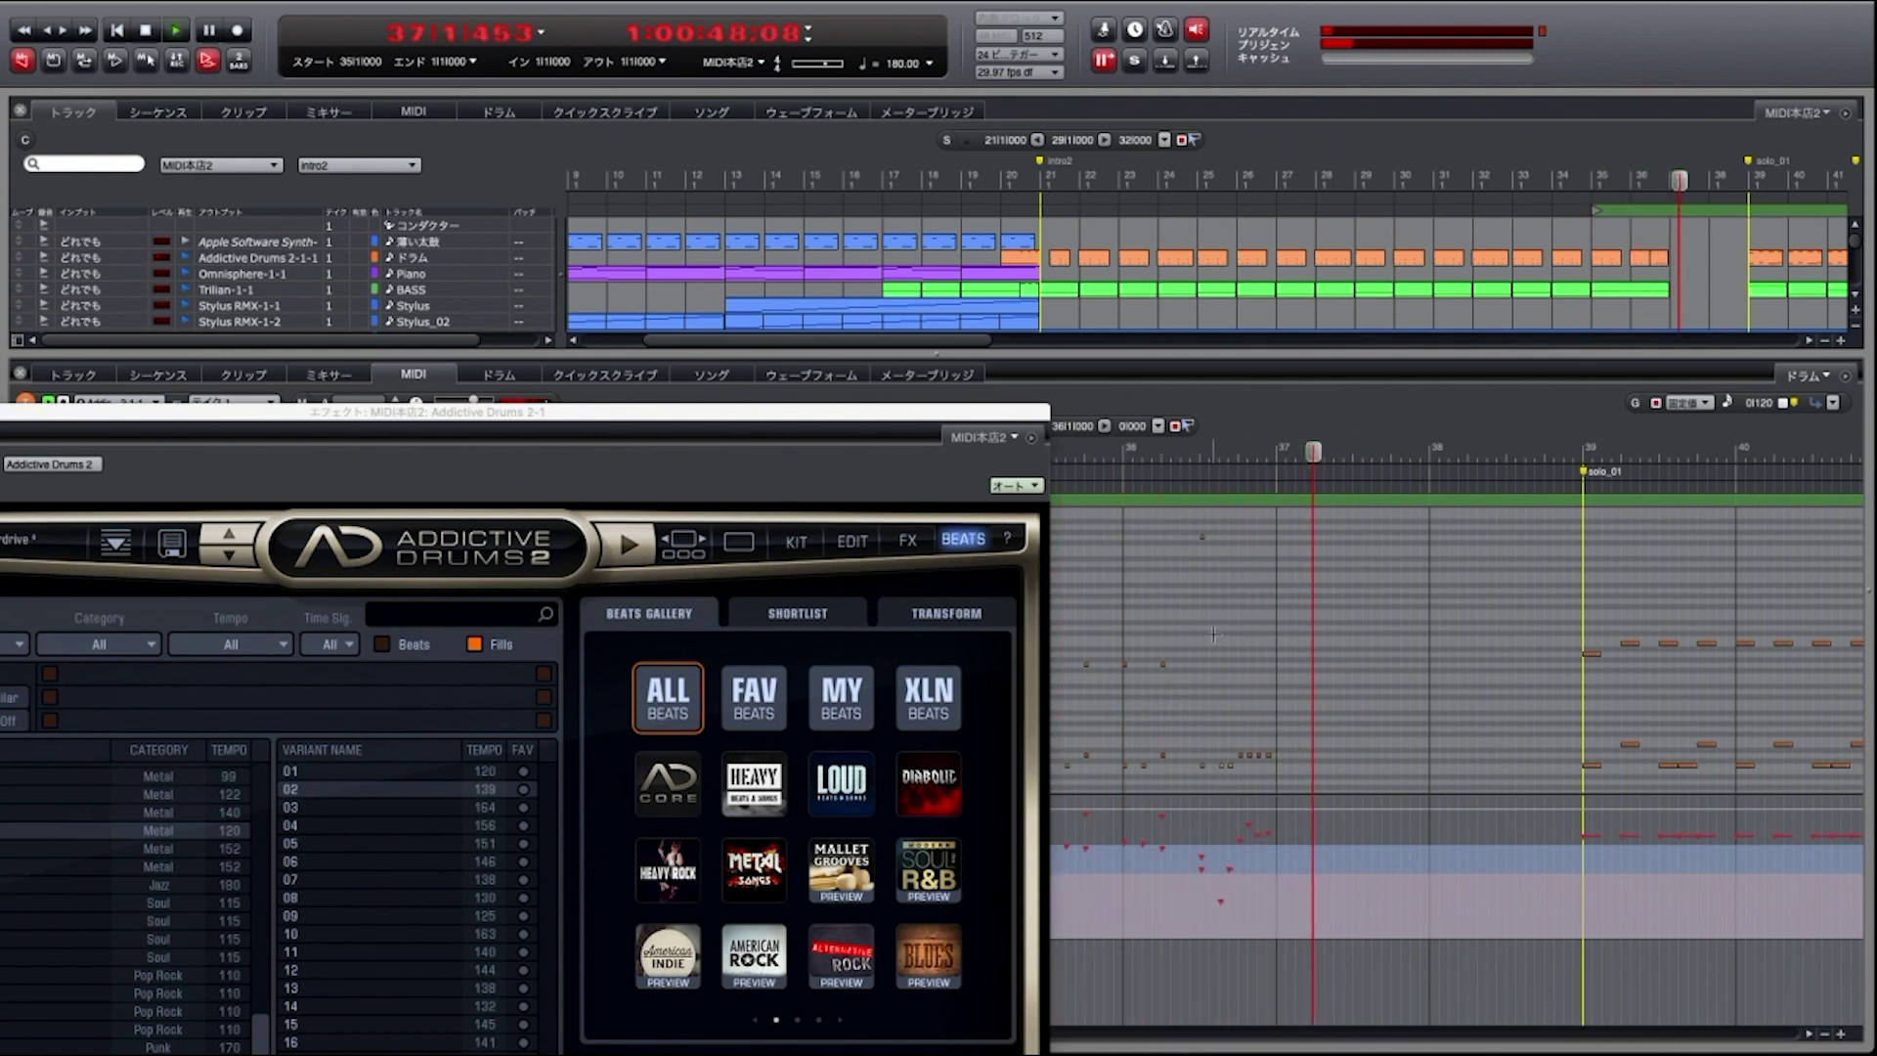
Lower the cymbal note at beat 3 of the bar 36 drum fill and play the passage from bar 35 toward solo_01
{"action": "left_click", "coordinate": [1210, 563]}
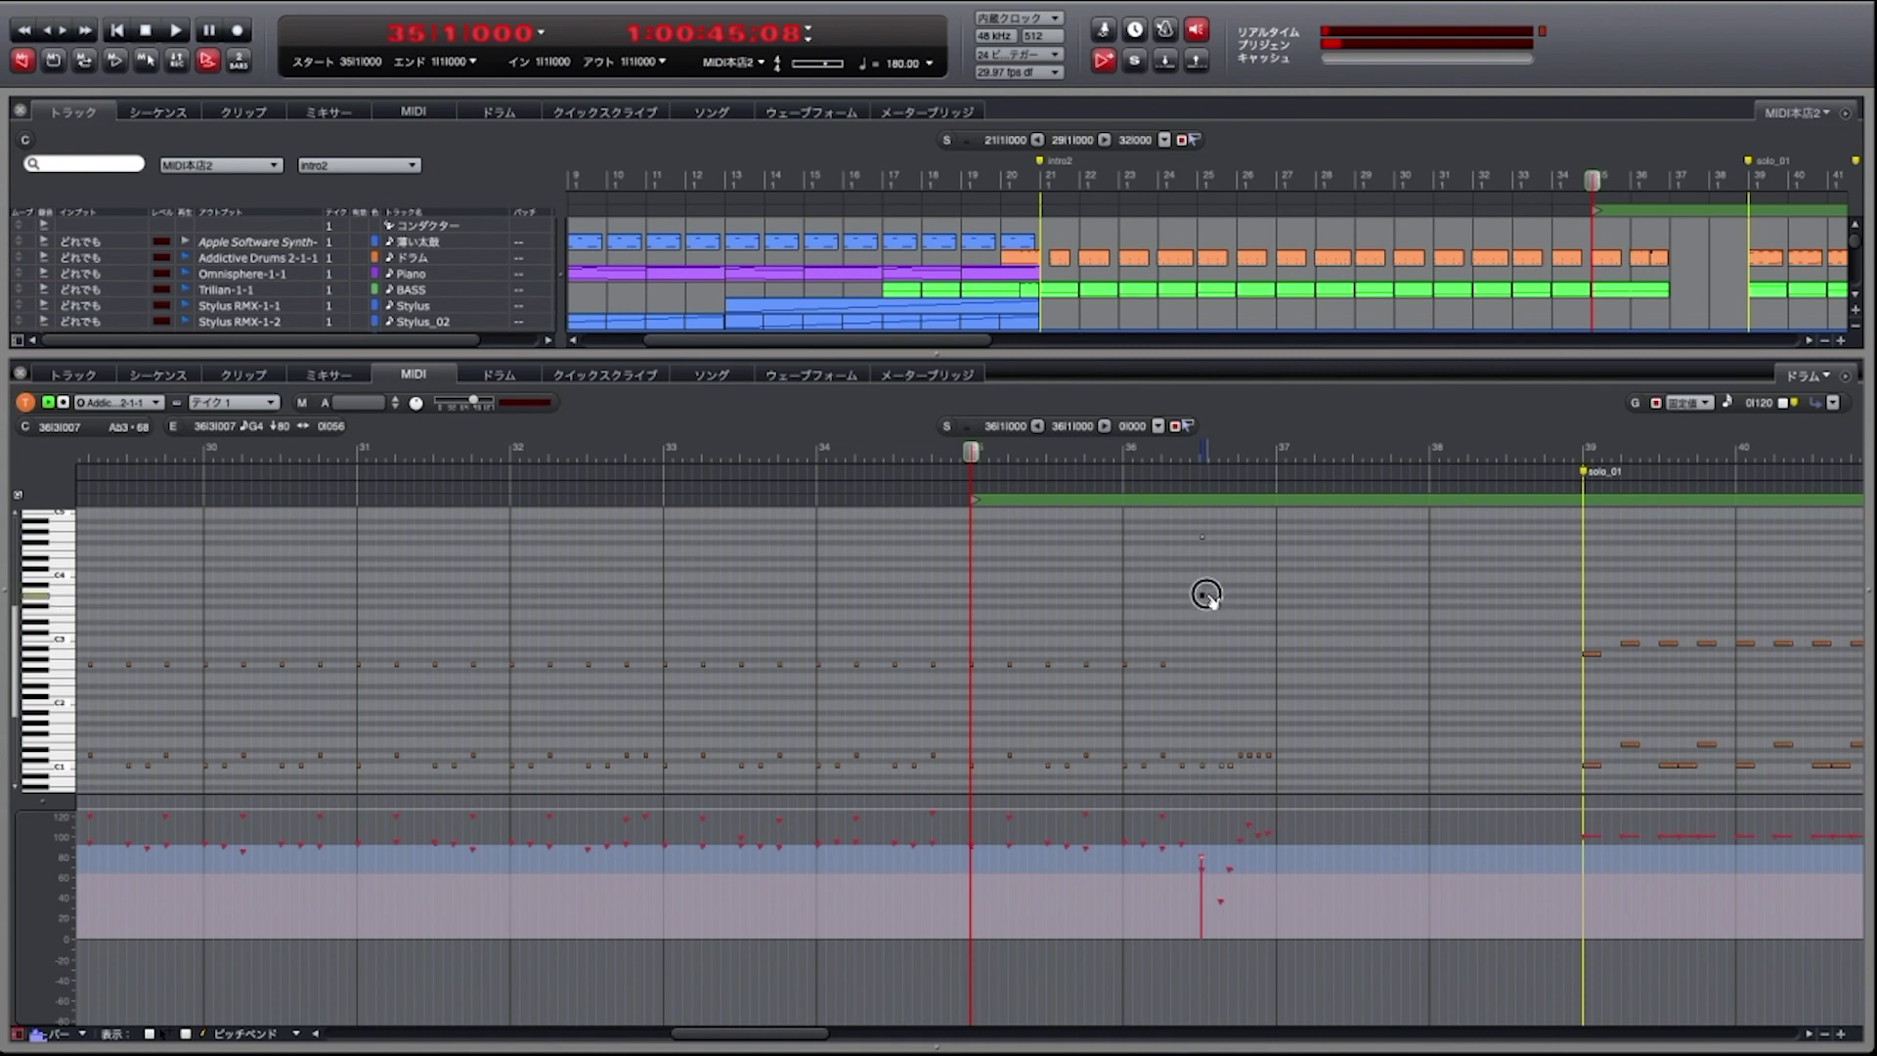
{"action": "left_click", "coordinate": [1205, 593]}
{"action": "key", "text": "space"}
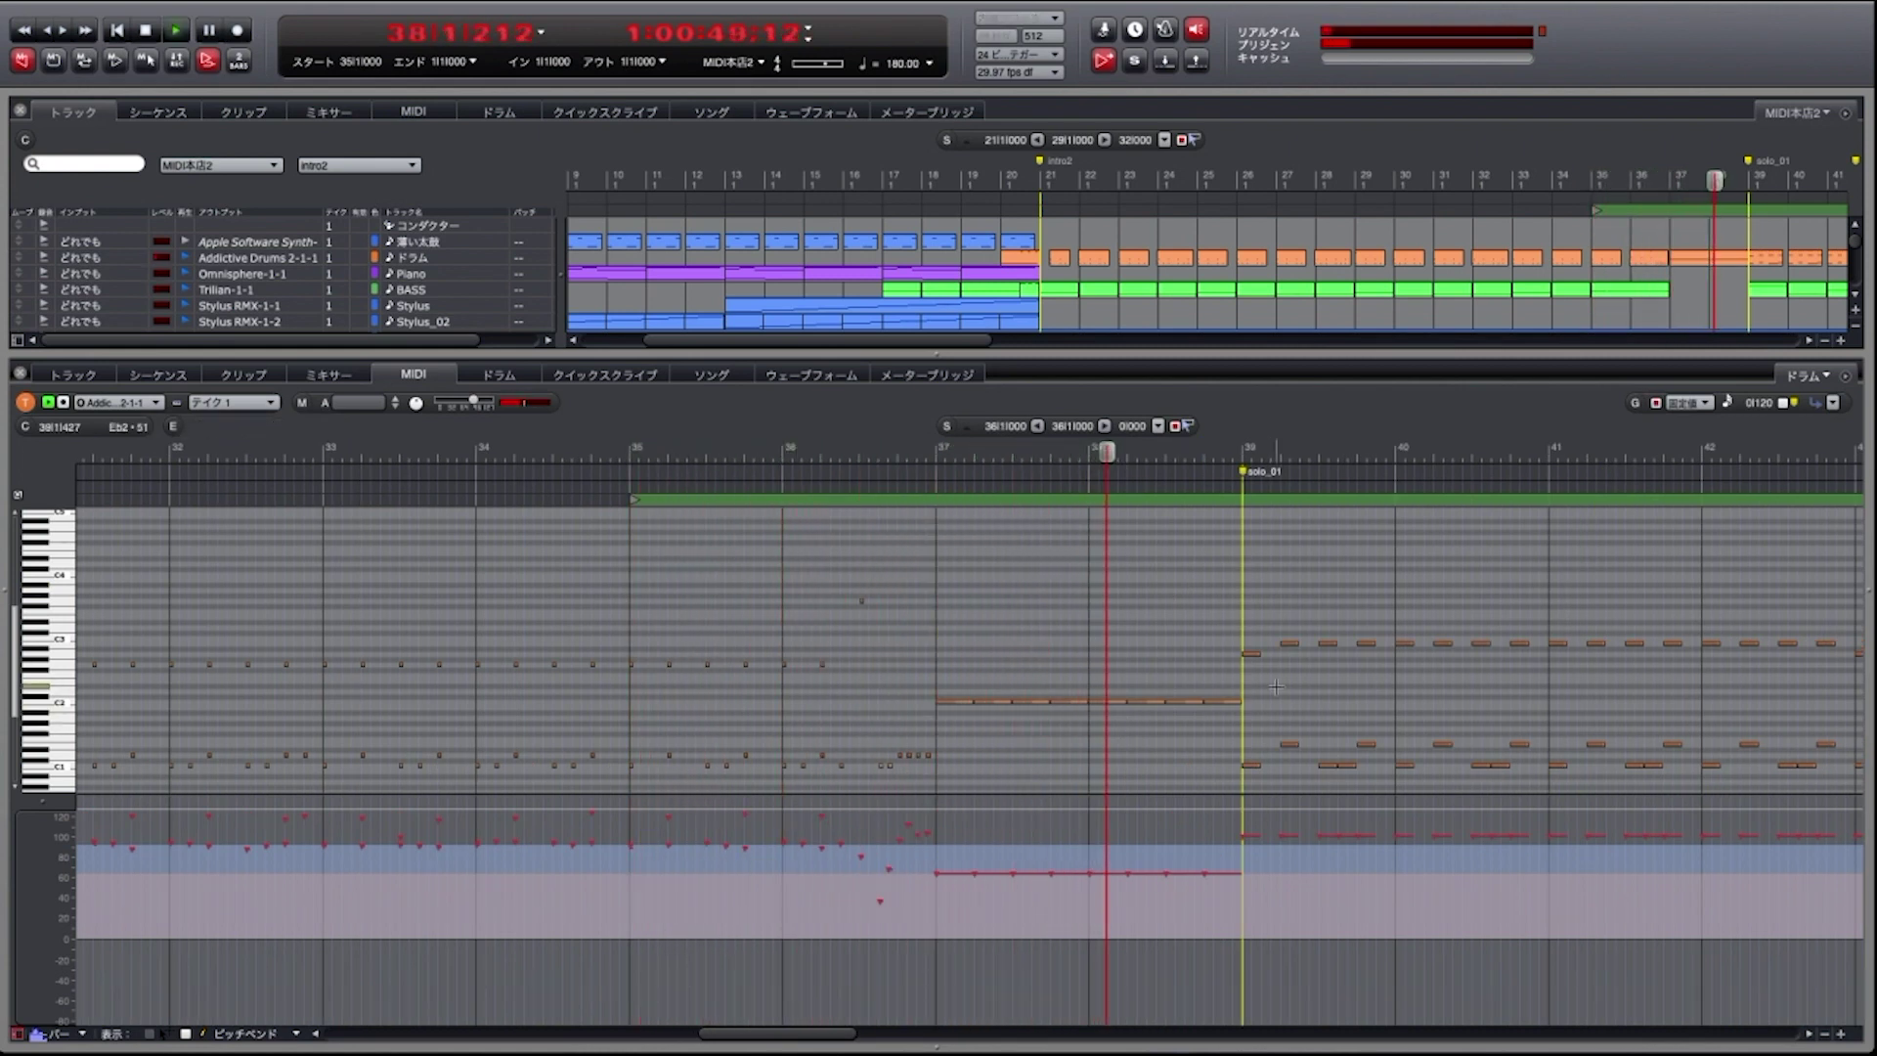
{"action": "key", "text": "space"}
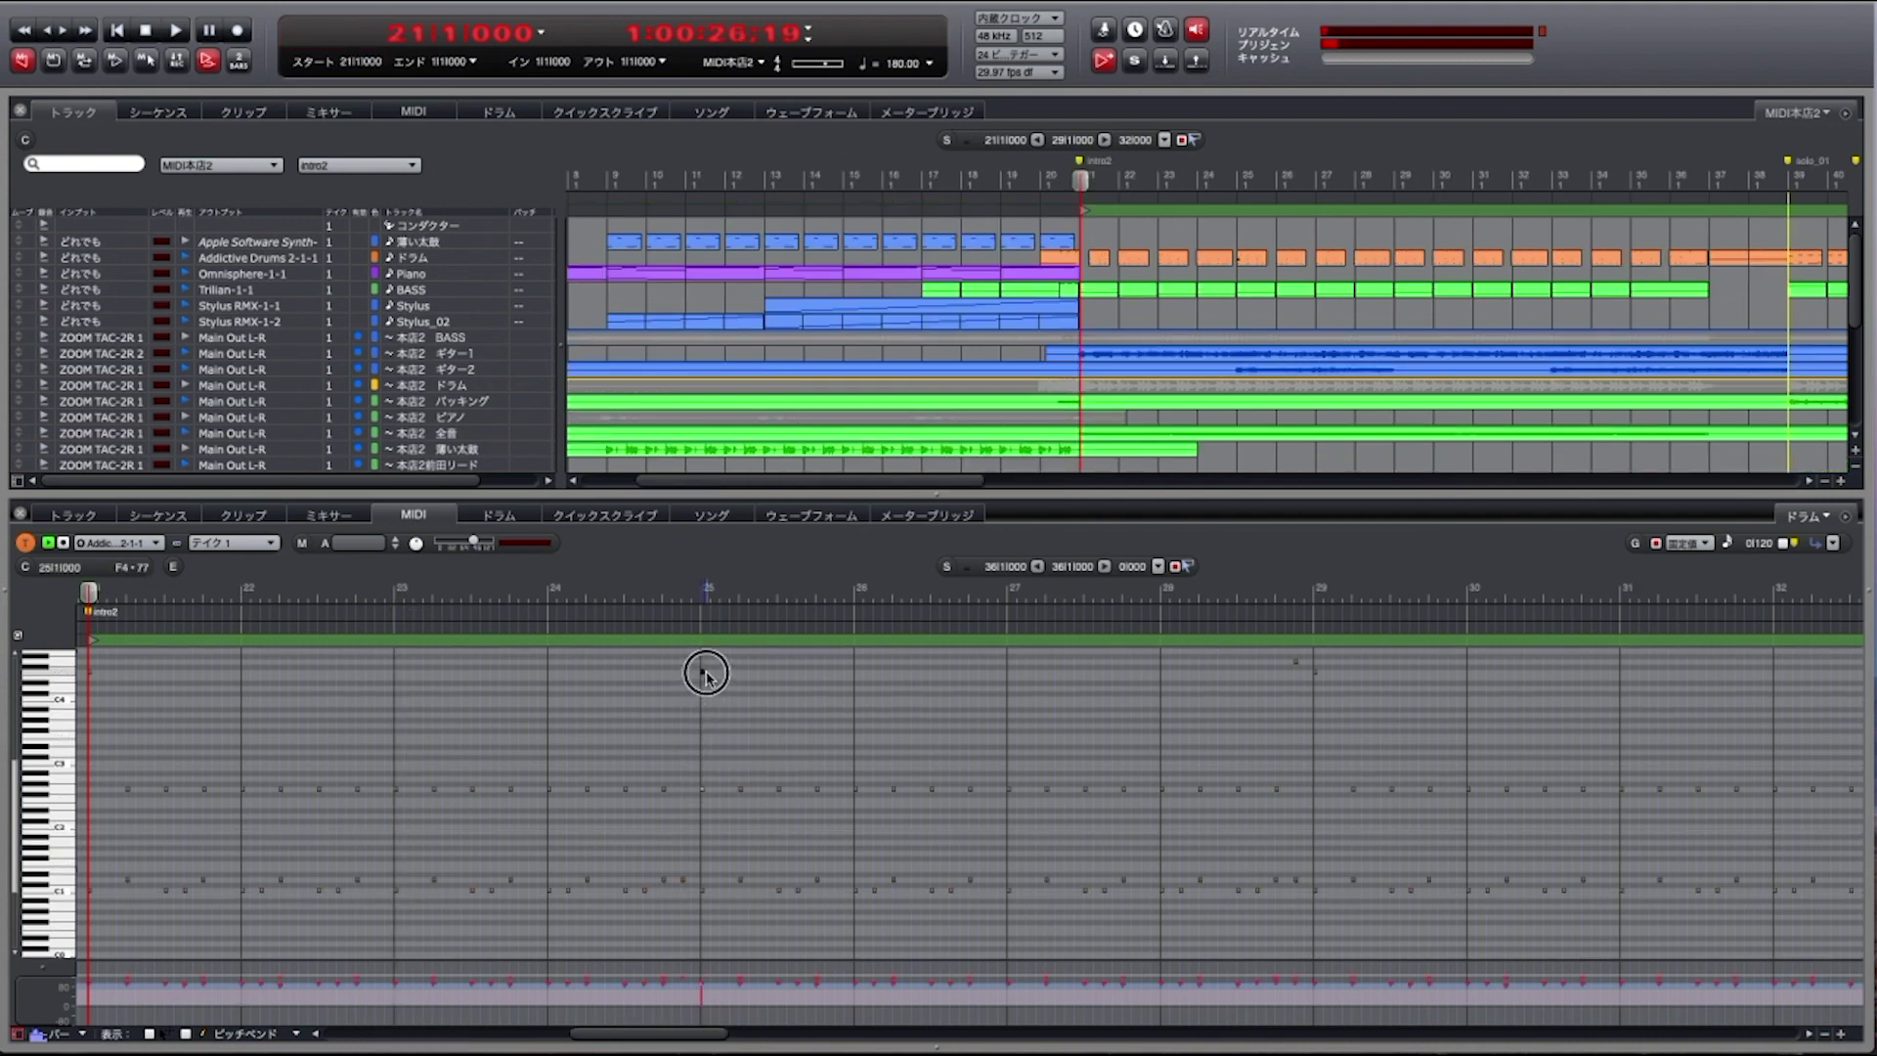
Add a cymbal note F4 at the start of bar 25 in the drum part
{"action": "left_click", "coordinate": [961, 645]}
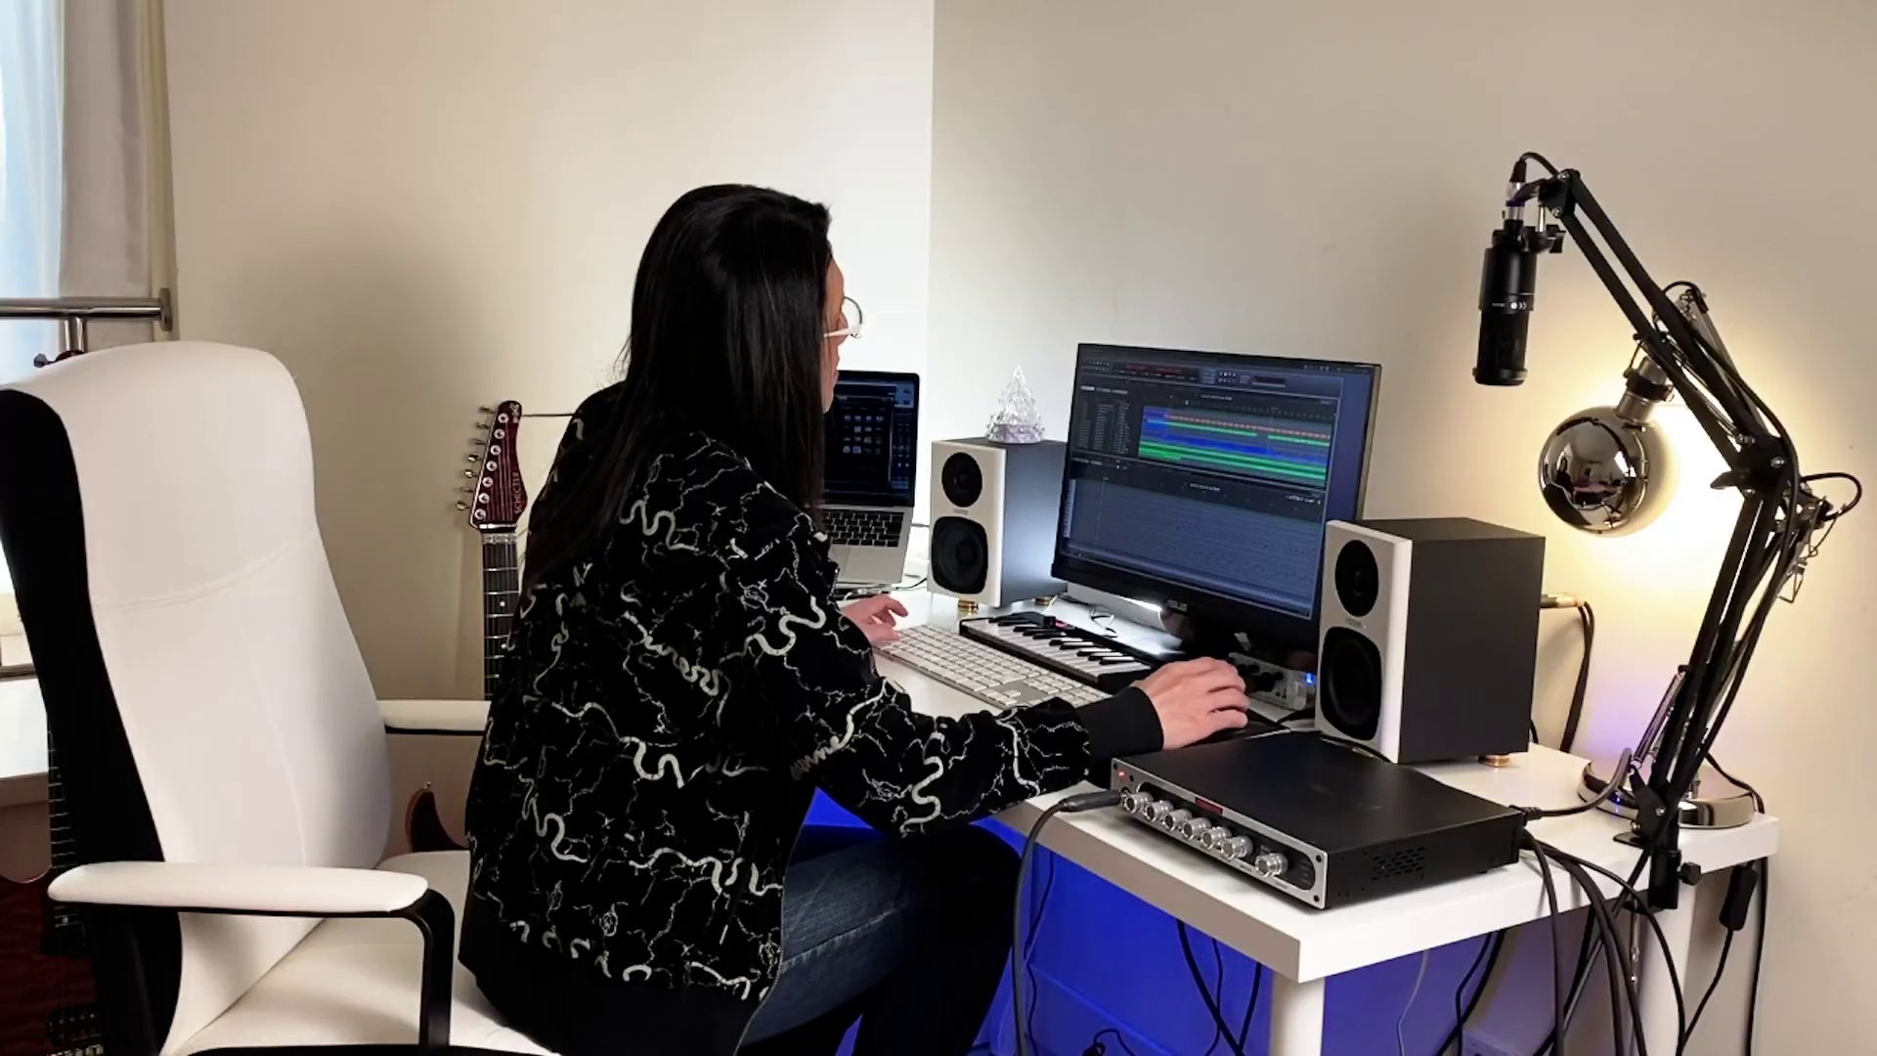